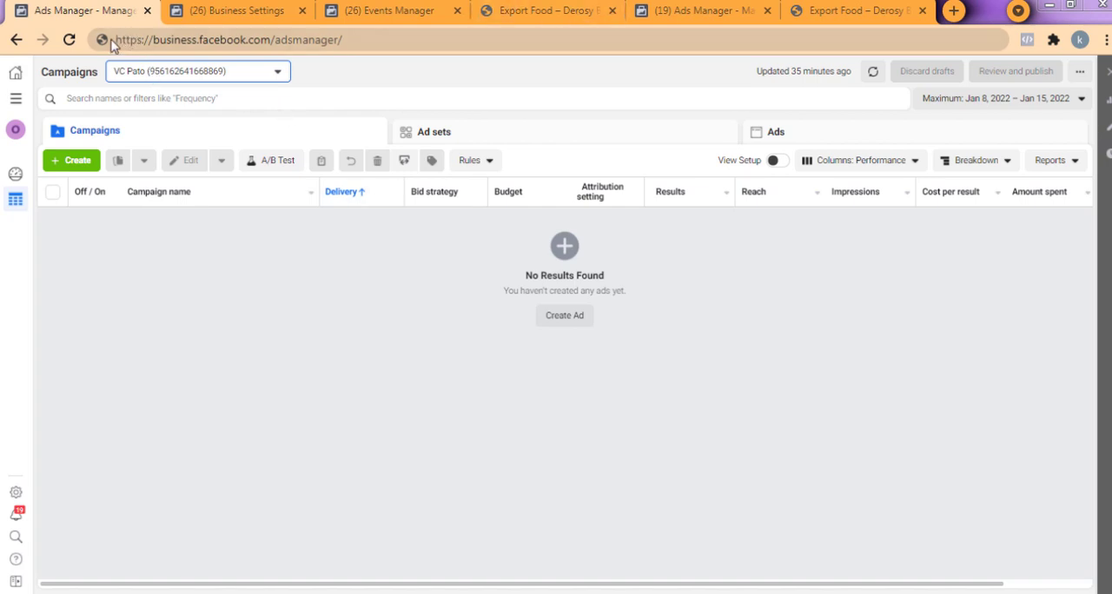
Create a new campaign with the Messages objective, leaving the campaign, ad set and ad names blank
{"action": "left_click_drag", "start_coordinate": [116, 40], "coordinate": [352, 44]}
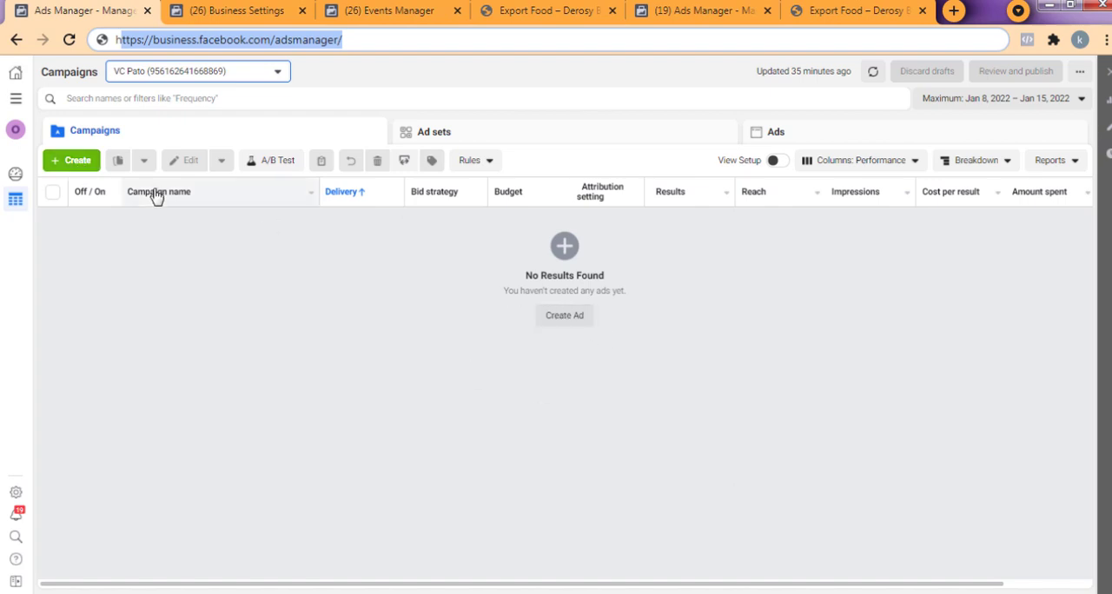
{"action": "left_click", "coordinate": [72, 165]}
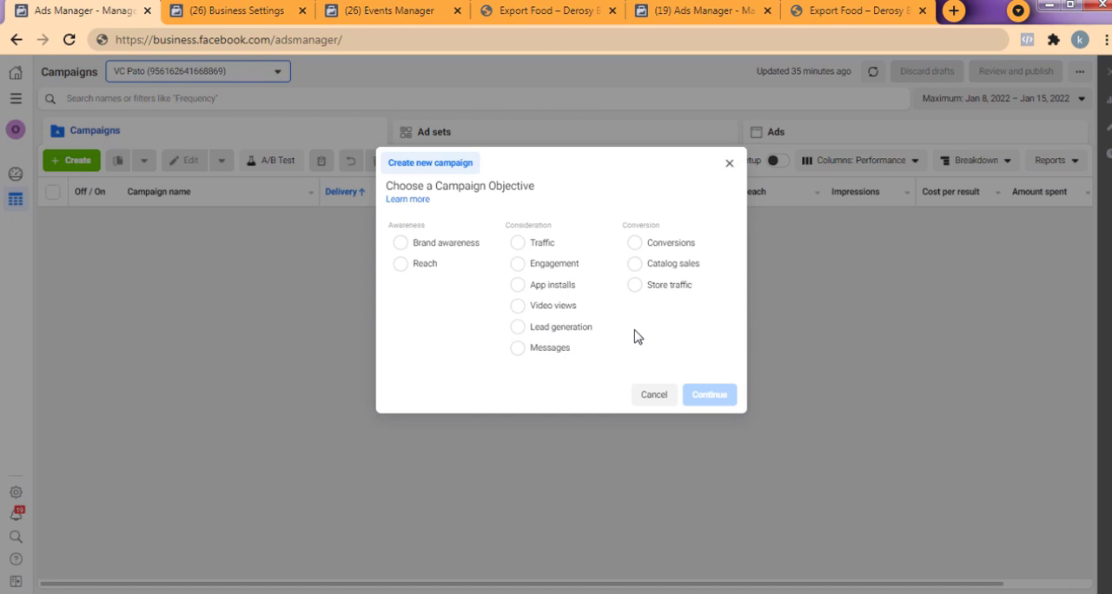
{"action": "left_click", "coordinate": [539, 352]}
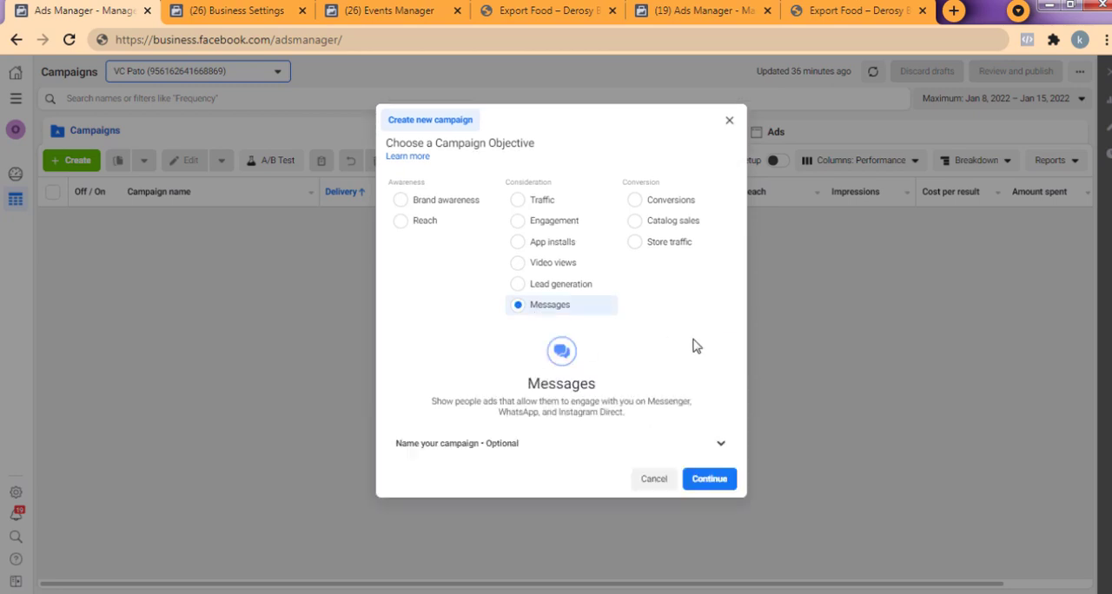
{"action": "left_click", "coordinate": [715, 454]}
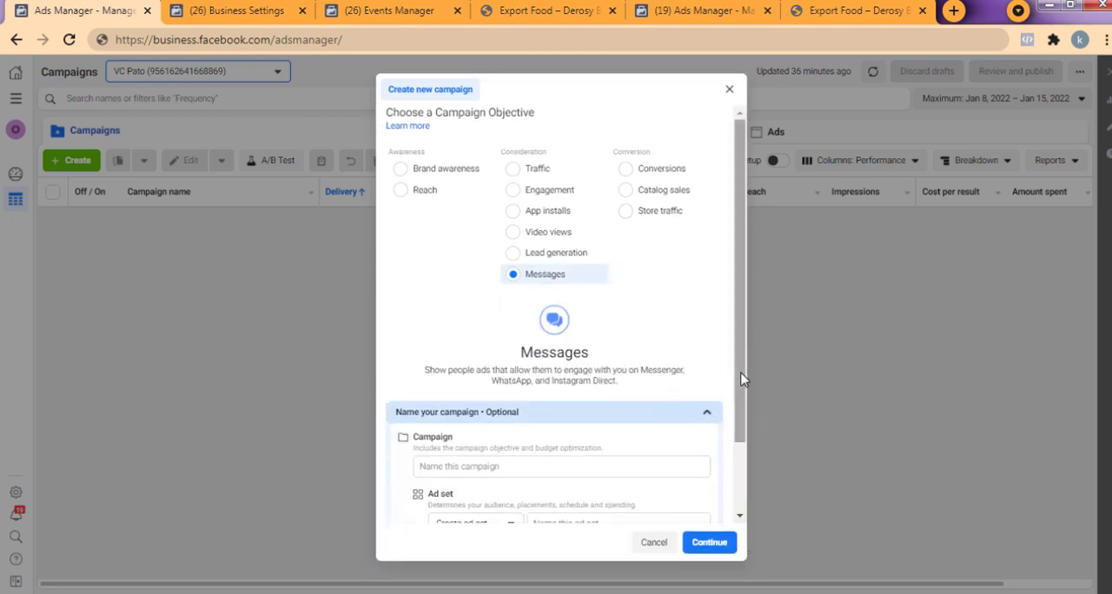
{"action": "left_click_drag", "start_coordinate": [743, 383], "coordinate": [741, 464]}
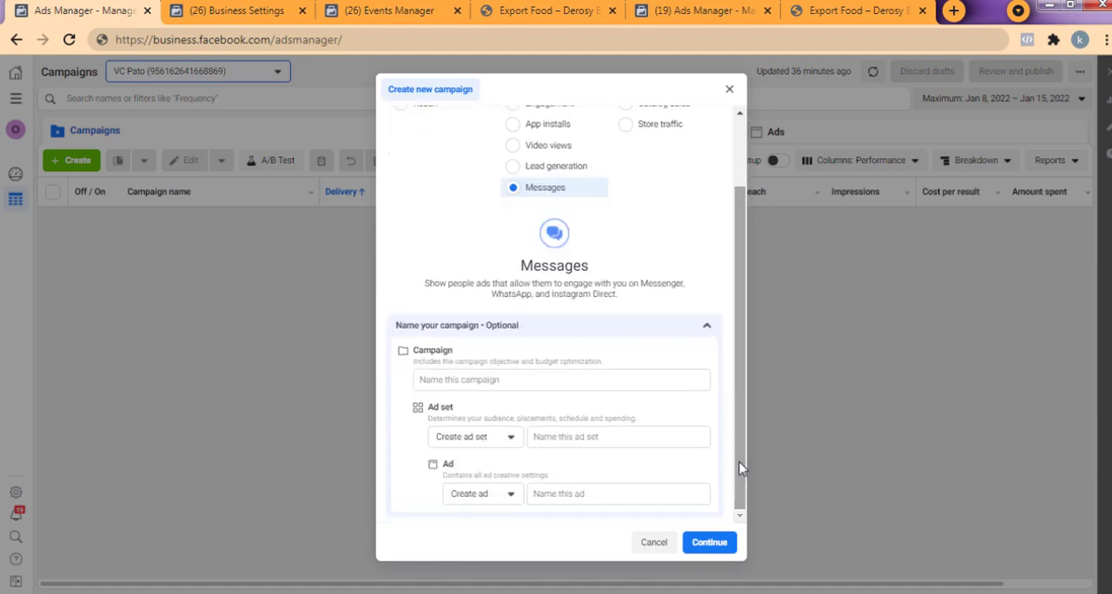
{"action": "left_click", "coordinate": [449, 385]}
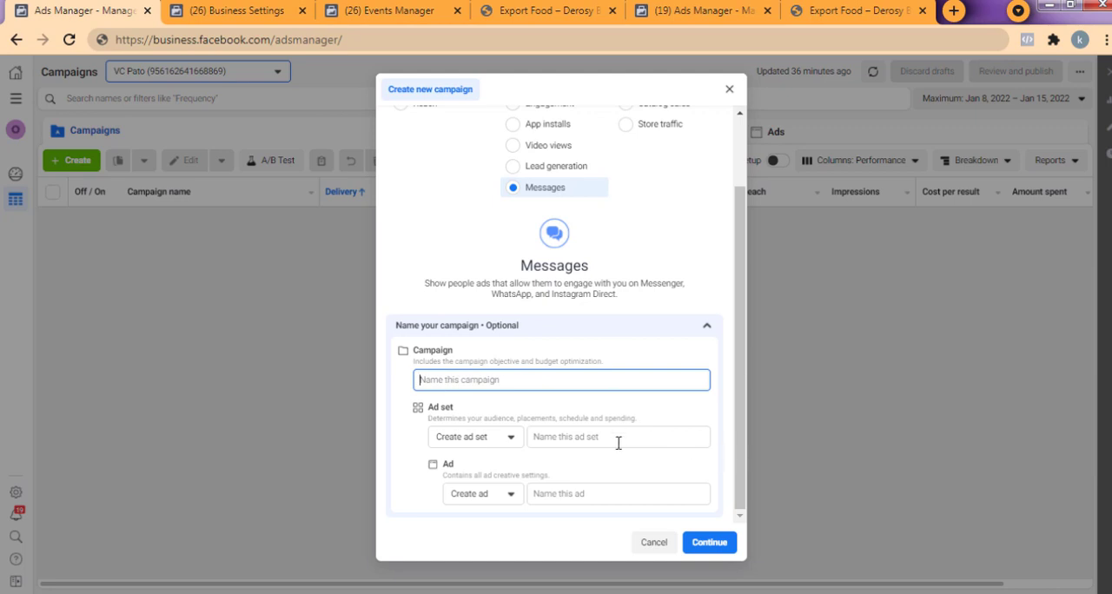
{"action": "left_click", "coordinate": [712, 546]}
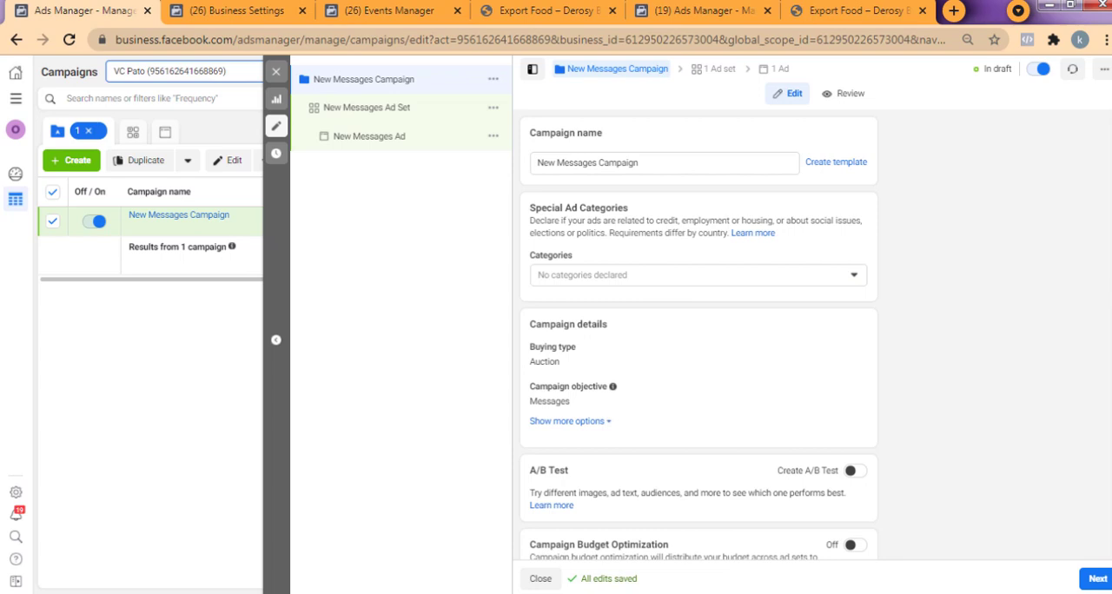
Continue to the ad set with the campaign settings unchanged, and make WhatsApp the only messaging app for the click-to-message ad
{"action": "scroll", "coordinate": [698, 347], "scroll_direction": "down", "scroll_amount": 1}
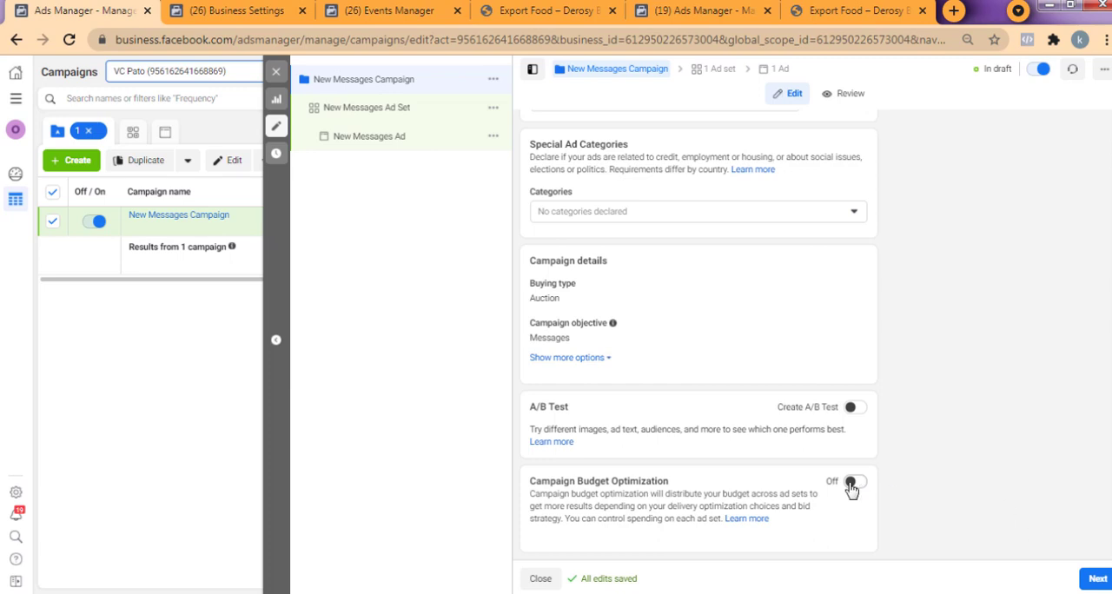
{"action": "left_click", "coordinate": [1096, 580]}
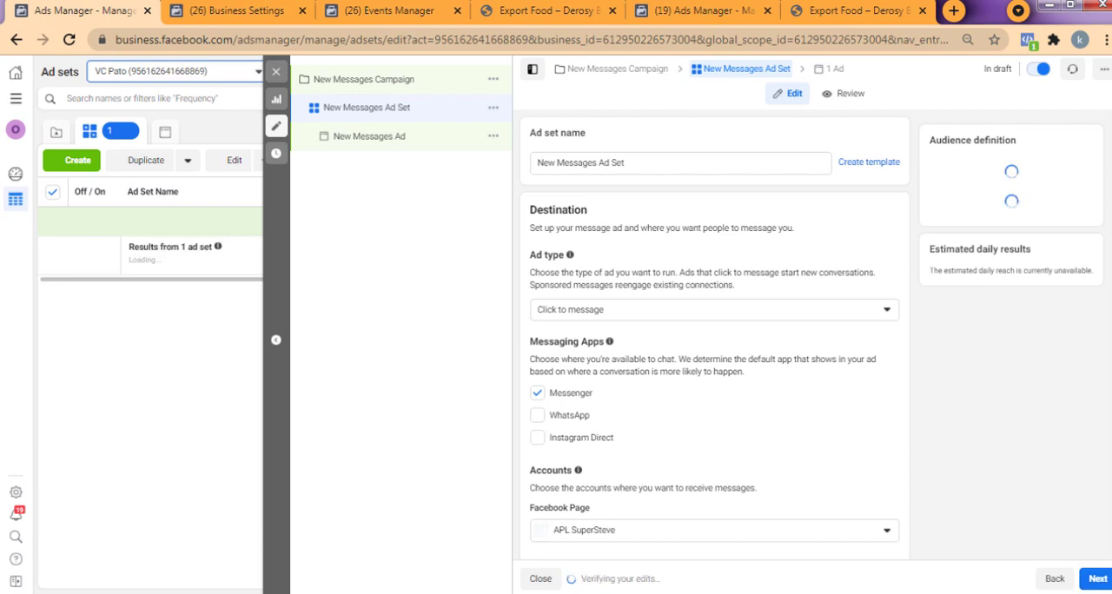
{"action": "scroll", "coordinate": [698, 335], "scroll_direction": "down", "scroll_amount": 1}
{"action": "scroll", "coordinate": [698, 335], "scroll_direction": "up", "scroll_amount": 1}
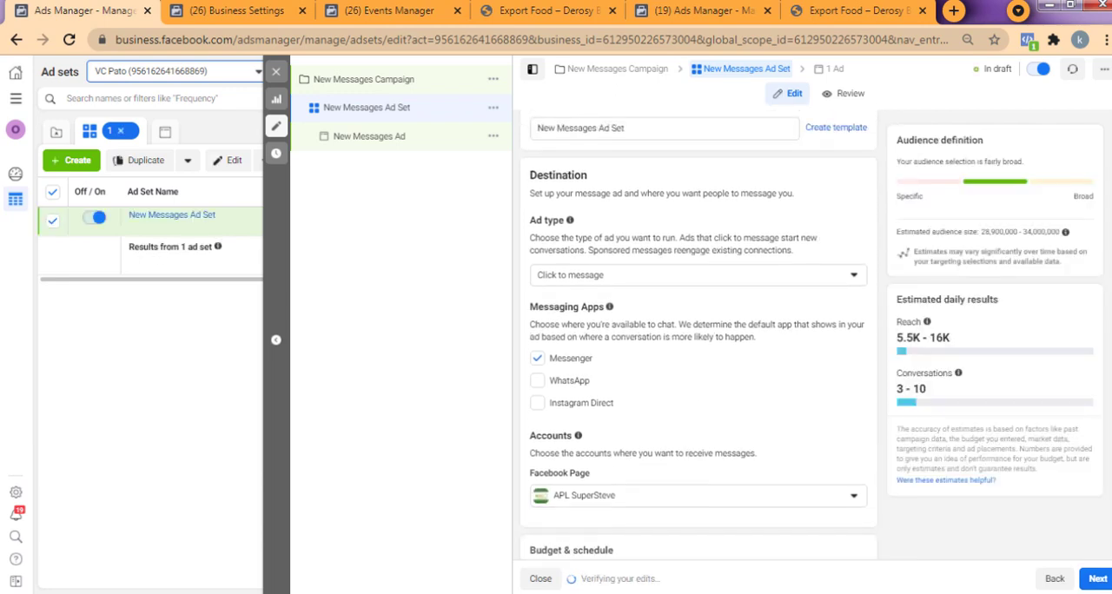
{"action": "scroll", "coordinate": [698, 334], "scroll_direction": "up", "scroll_amount": 1}
{"action": "scroll", "coordinate": [699, 334], "scroll_direction": "down", "scroll_amount": 1}
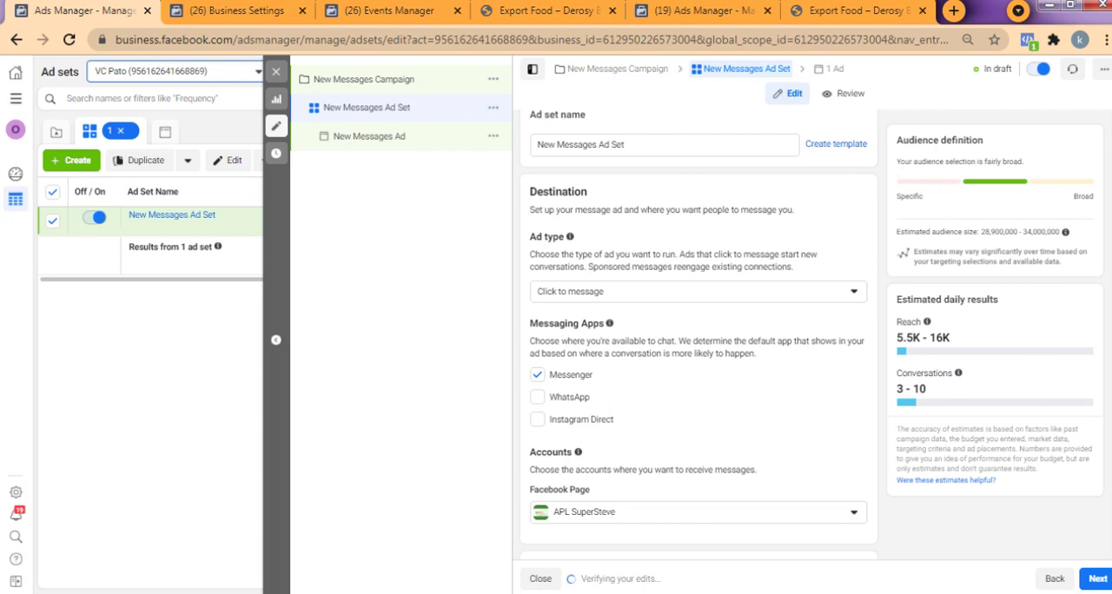
{"action": "scroll", "coordinate": [698, 334], "scroll_direction": "down", "scroll_amount": 1}
{"action": "scroll", "coordinate": [699, 334], "scroll_direction": "up", "scroll_amount": 1}
{"action": "left_click", "coordinate": [537, 380]}
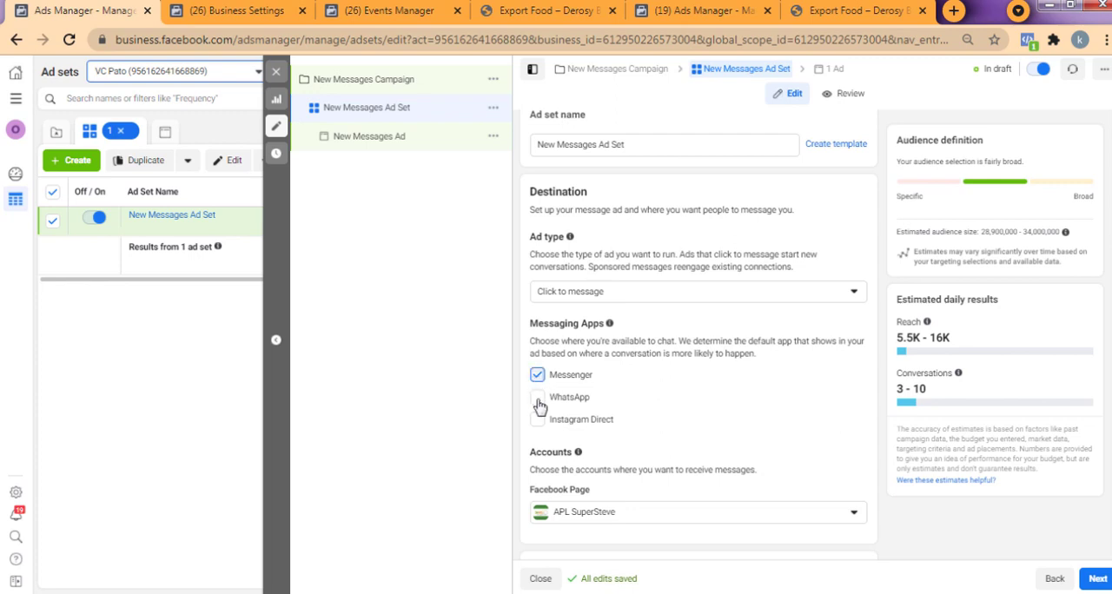
{"action": "left_click", "coordinate": [537, 401]}
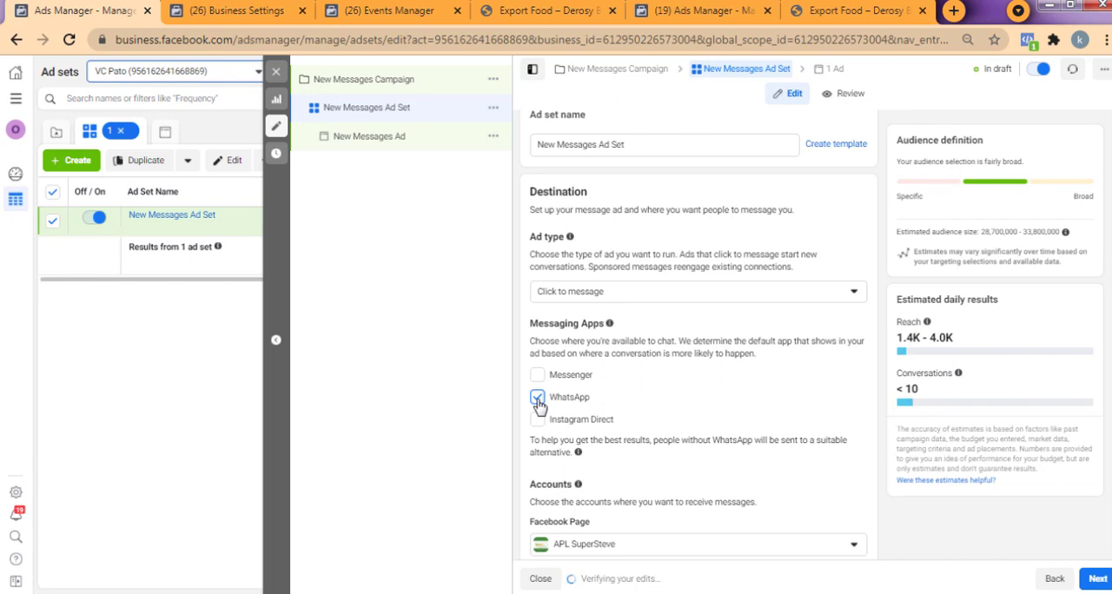
{"action": "left_click", "coordinate": [573, 293]}
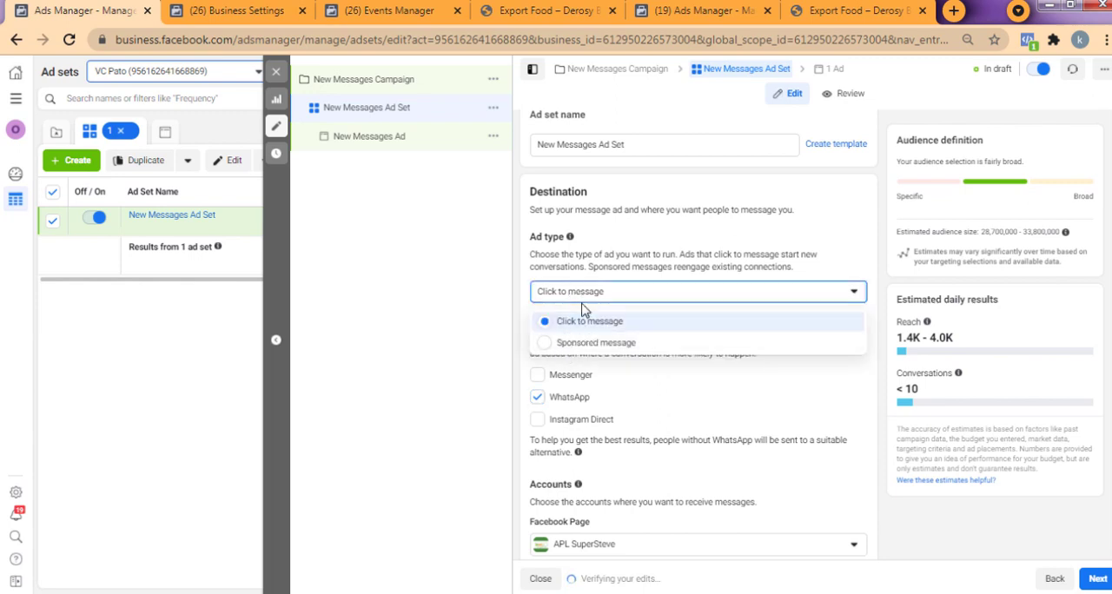
{"action": "left_click", "coordinate": [585, 300]}
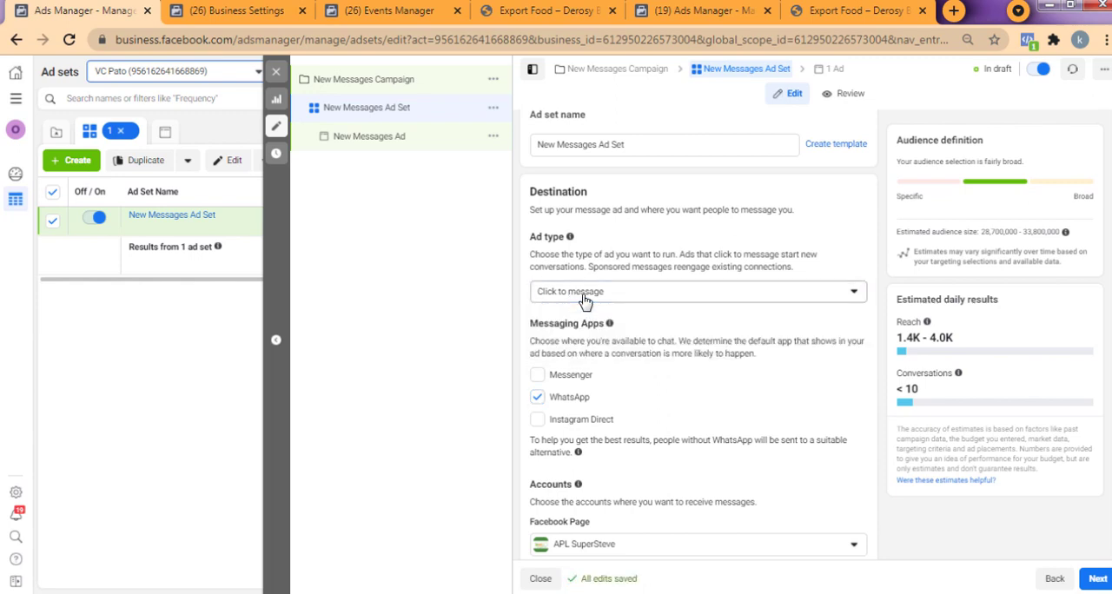
Choose the Marketing Expert Facebook Page listed below Artificial Dimension and try to connect a WhatsApp phone number to it
{"action": "scroll", "coordinate": [582, 236], "scroll_direction": "down", "scroll_amount": 3}
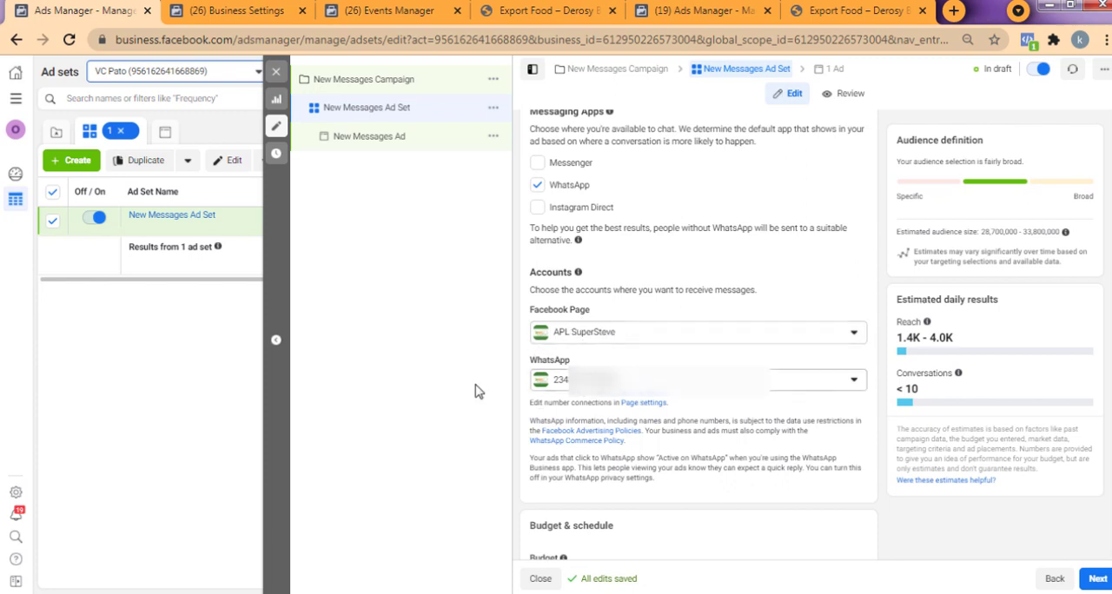
{"action": "left_click", "coordinate": [612, 339]}
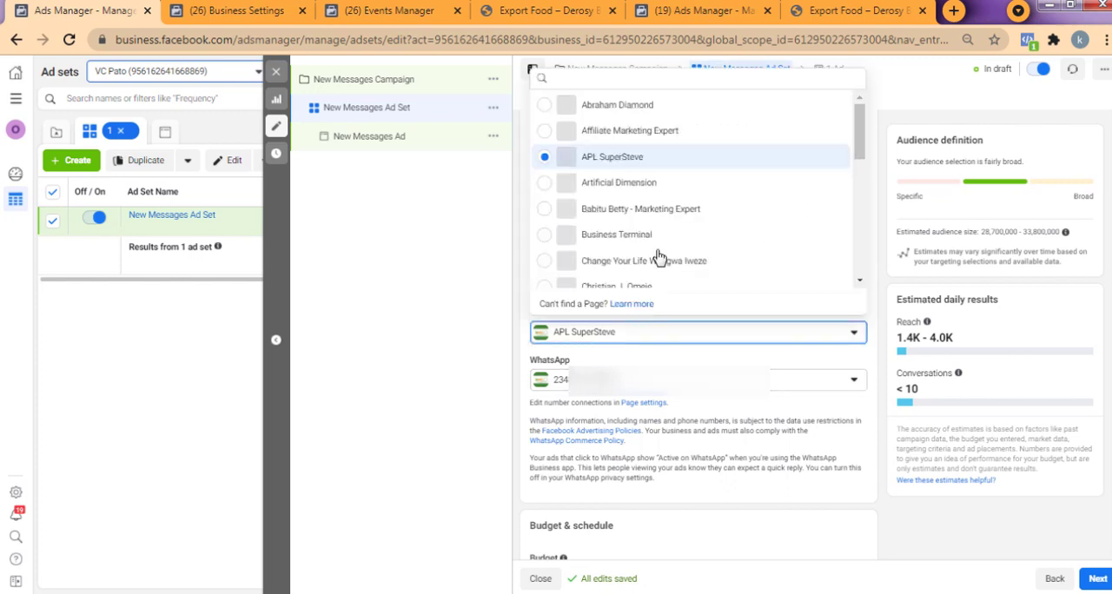
{"action": "left_click", "coordinate": [622, 216]}
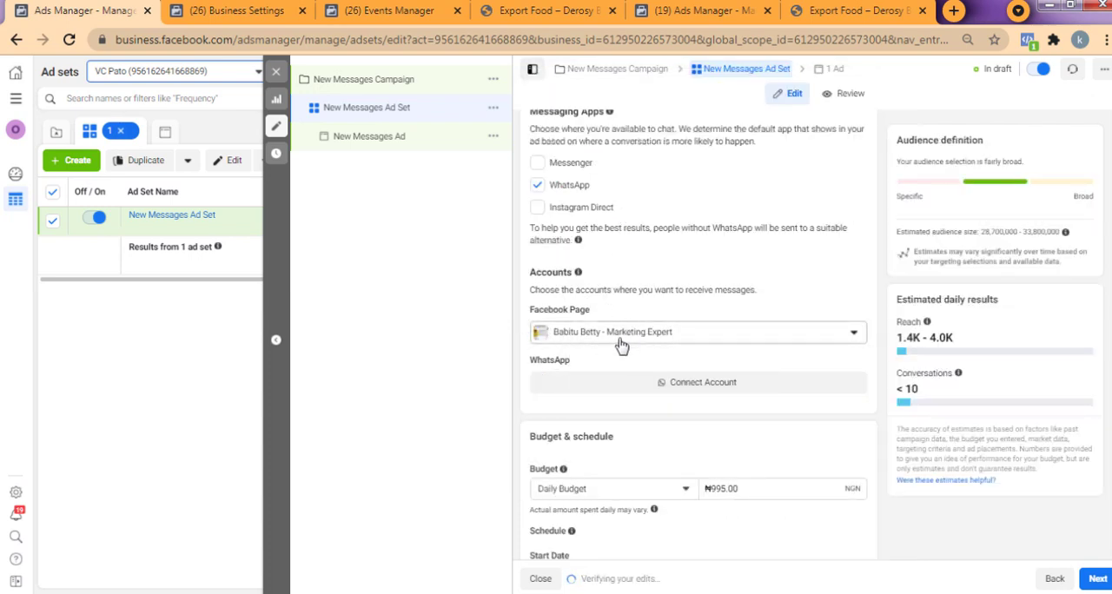
{"action": "left_click", "coordinate": [691, 387]}
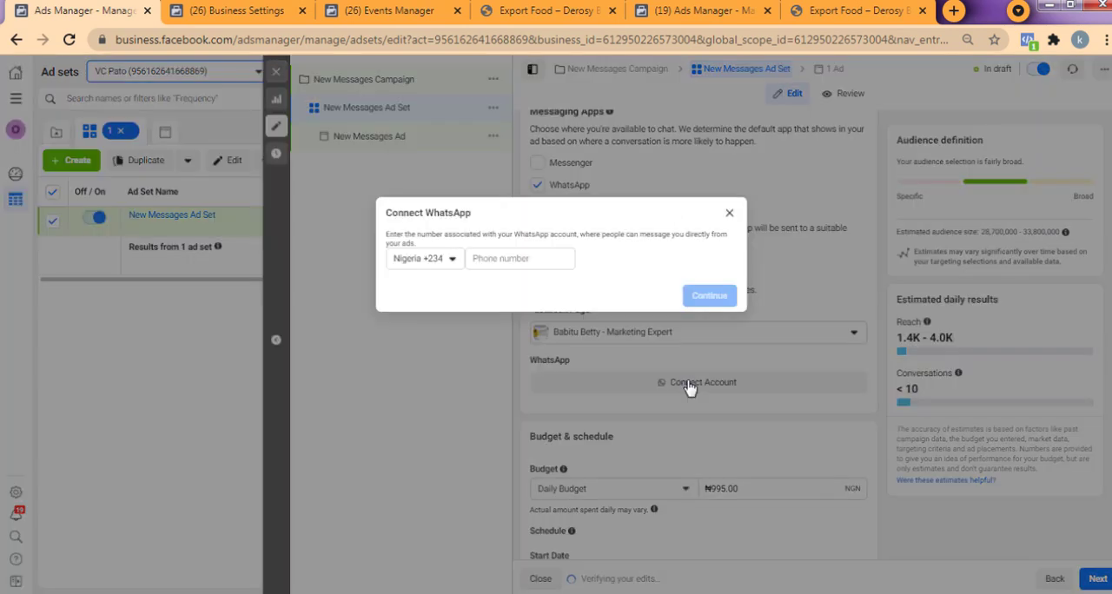
{"action": "left_click", "coordinate": [497, 266]}
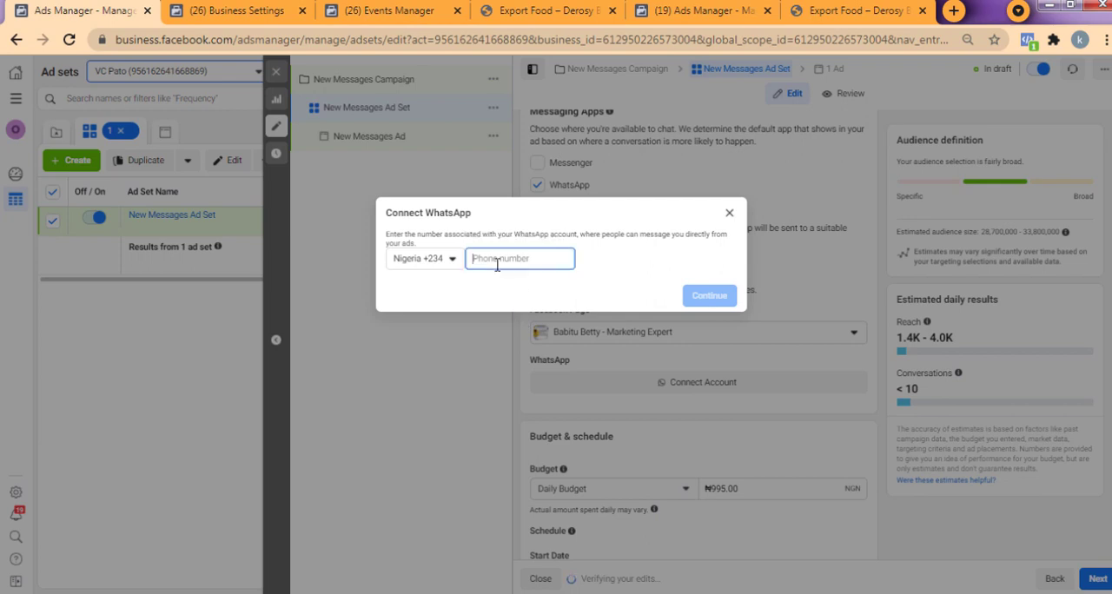
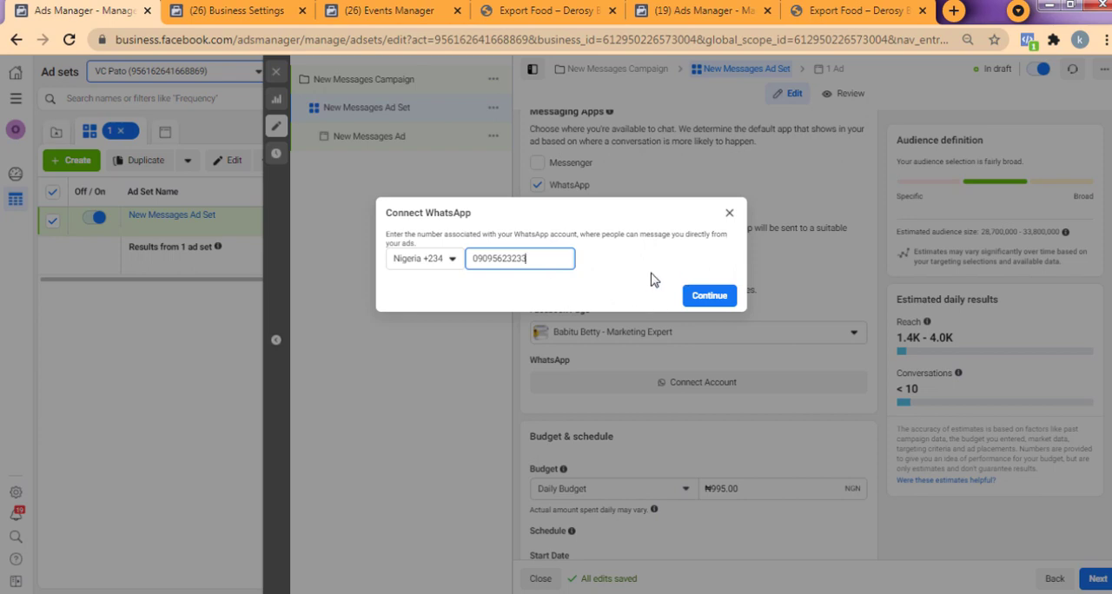
{"action": "left_click", "coordinate": [729, 216]}
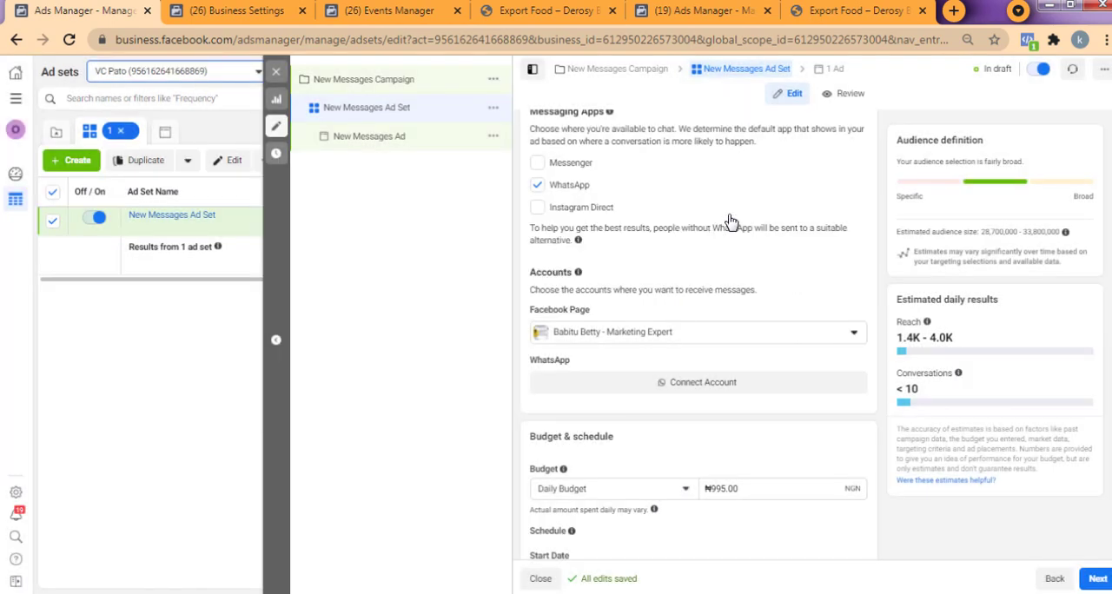
Switch to the Facebook Page listed just above Coding for MY CHILD and submit its WhatsApp phone number for verification
{"action": "left_click", "coordinate": [665, 337]}
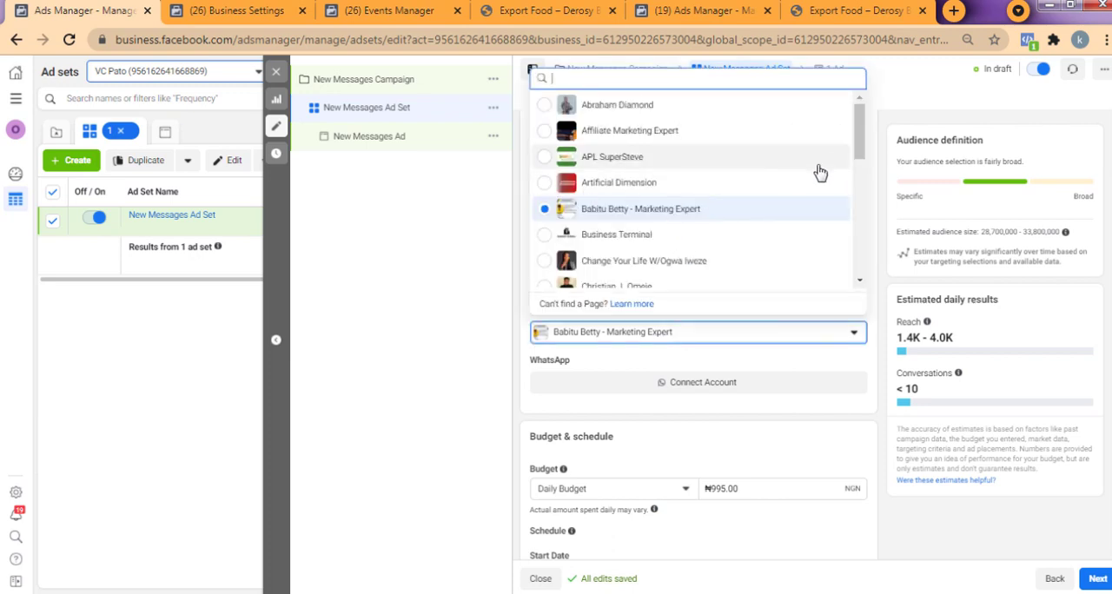
{"action": "left_click_drag", "start_coordinate": [865, 152], "coordinate": [864, 172]}
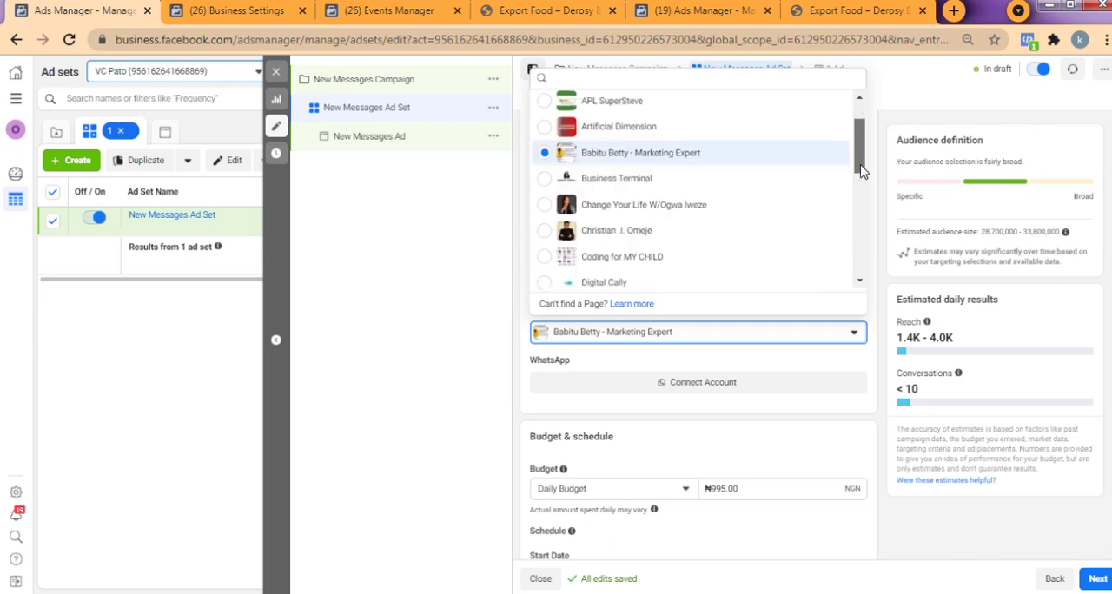
{"action": "left_click", "coordinate": [627, 219]}
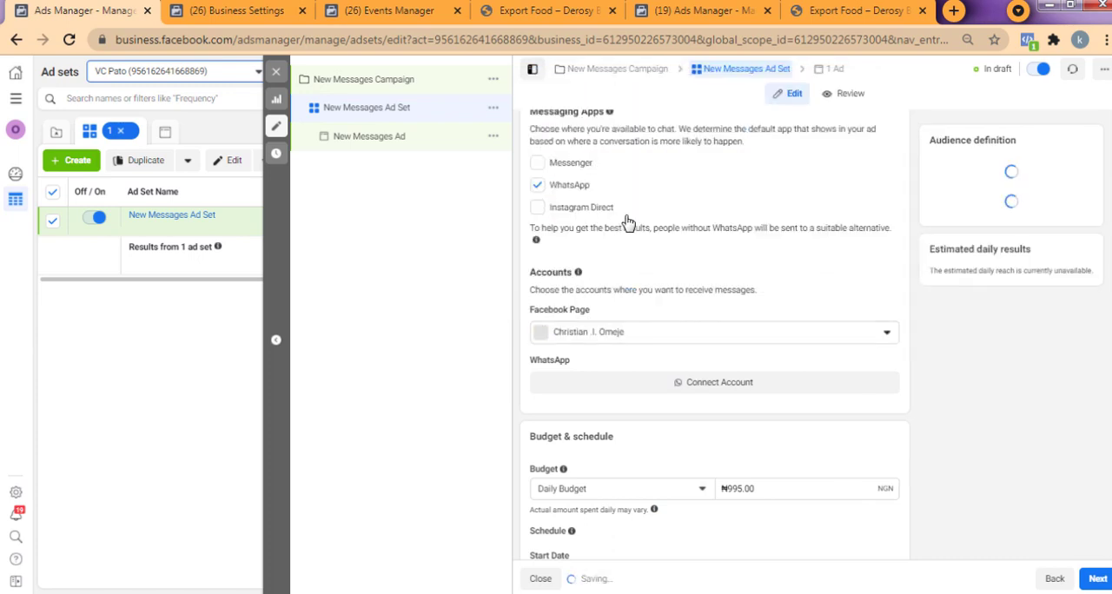
{"action": "left_click", "coordinate": [683, 384]}
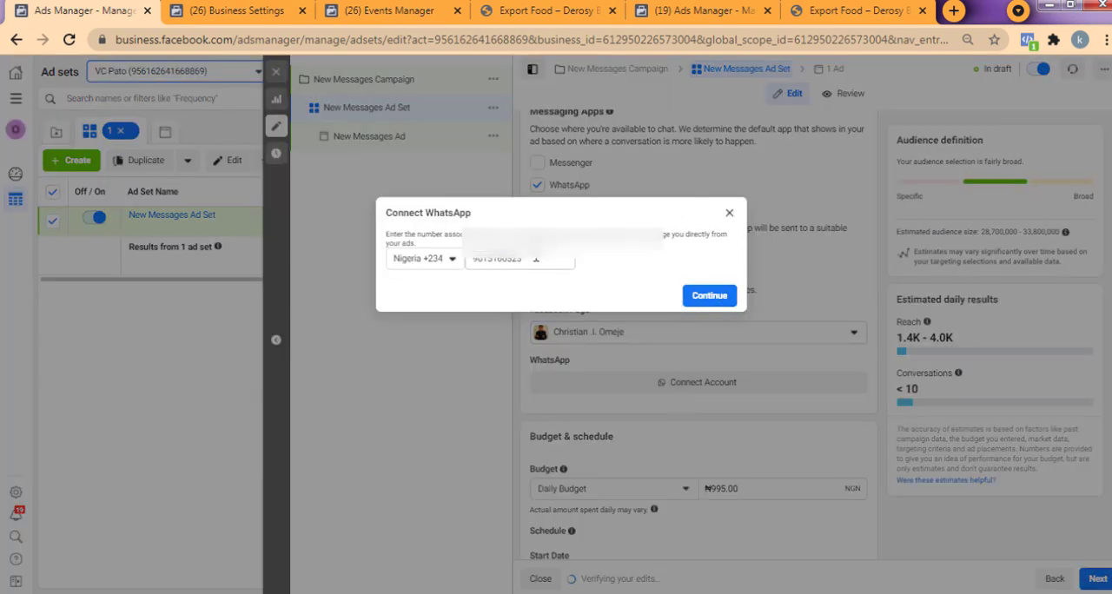
{"action": "left_click", "coordinate": [709, 297]}
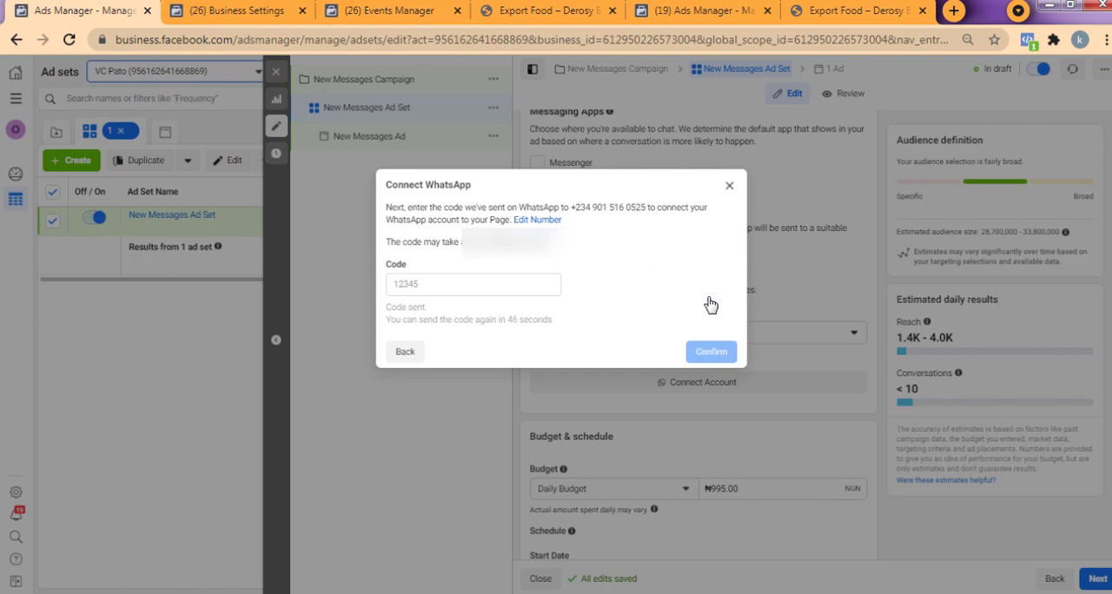
Enter the WhatsApp verification code and confirm the account's connection to the Facebook Page
{"action": "left_click", "coordinate": [477, 285]}
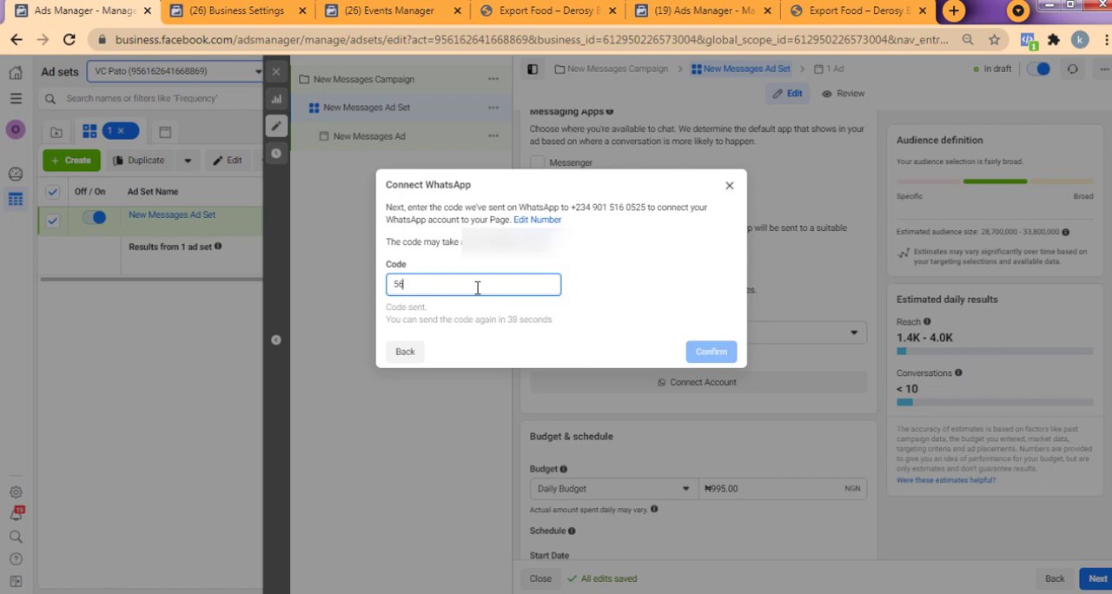
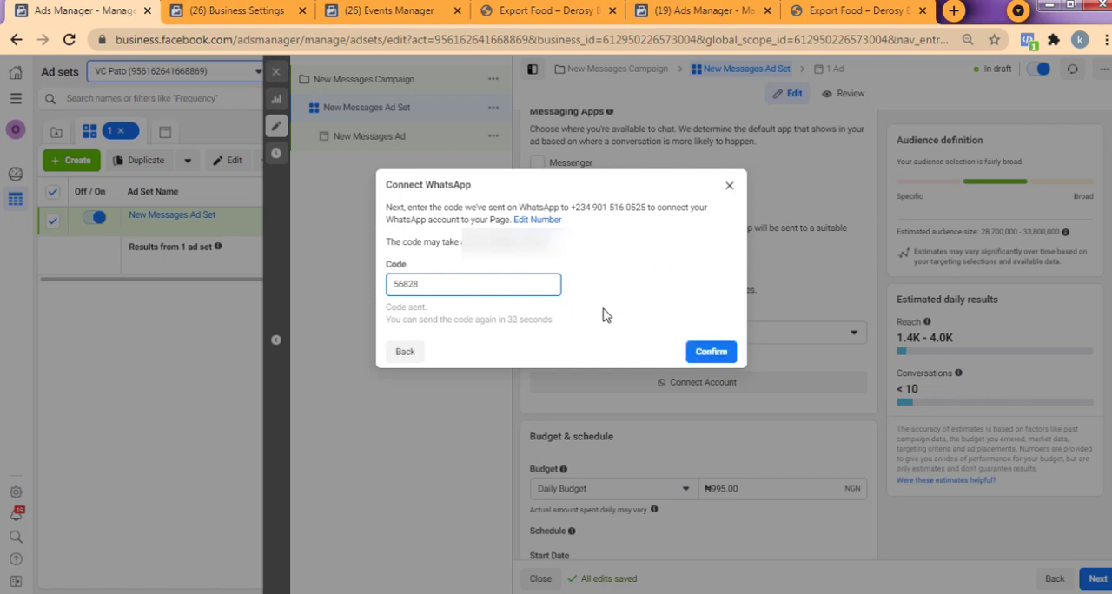
{"action": "left_click", "coordinate": [721, 352]}
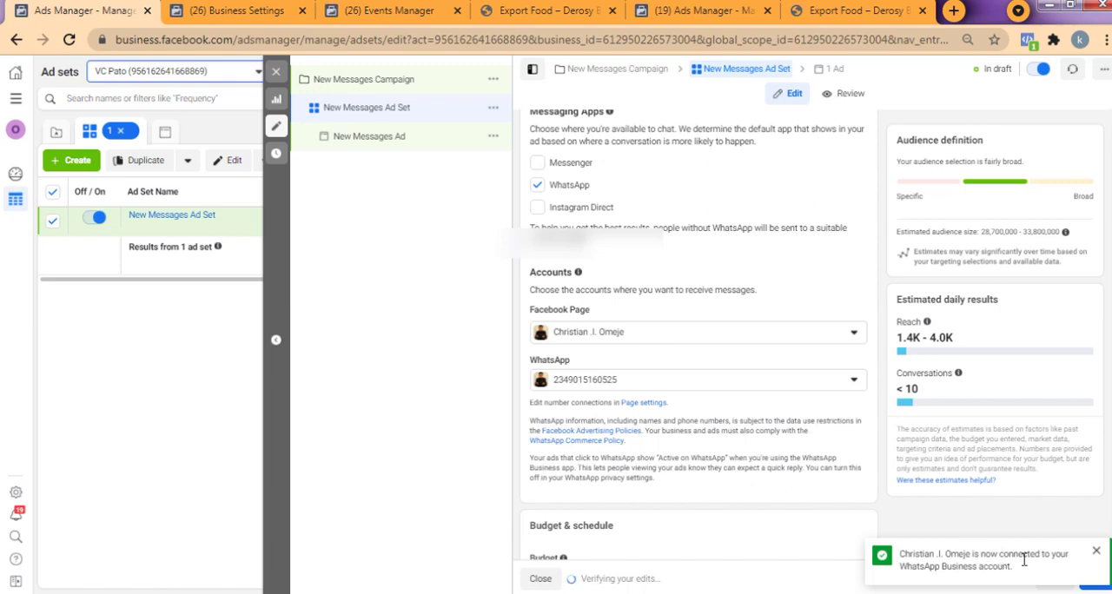
{"action": "left_click_drag", "start_coordinate": [1025, 570], "coordinate": [896, 550]}
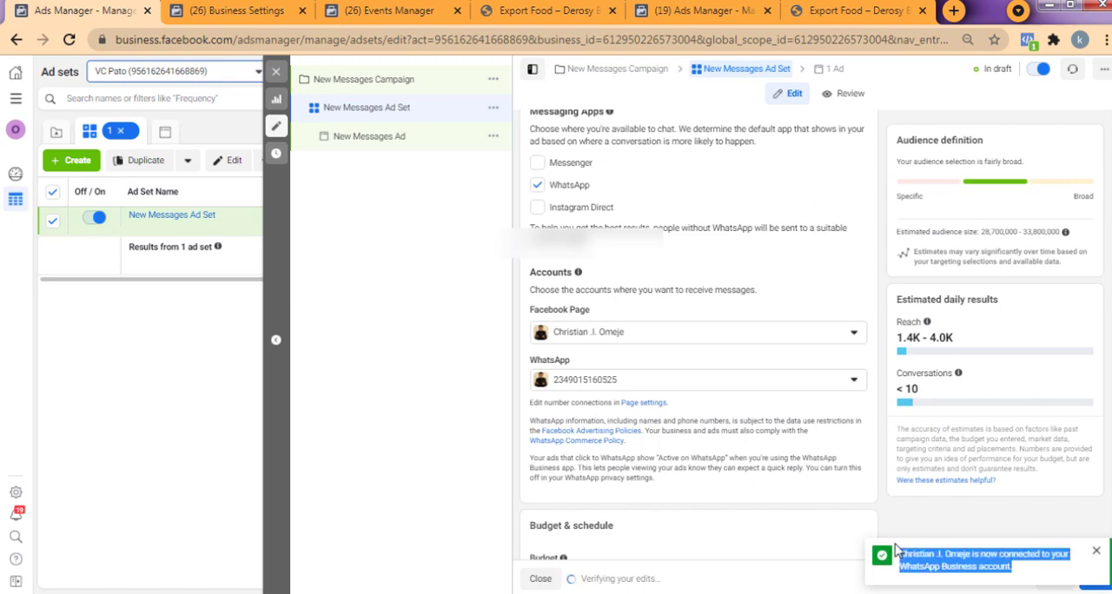
{"action": "left_click", "coordinate": [858, 303]}
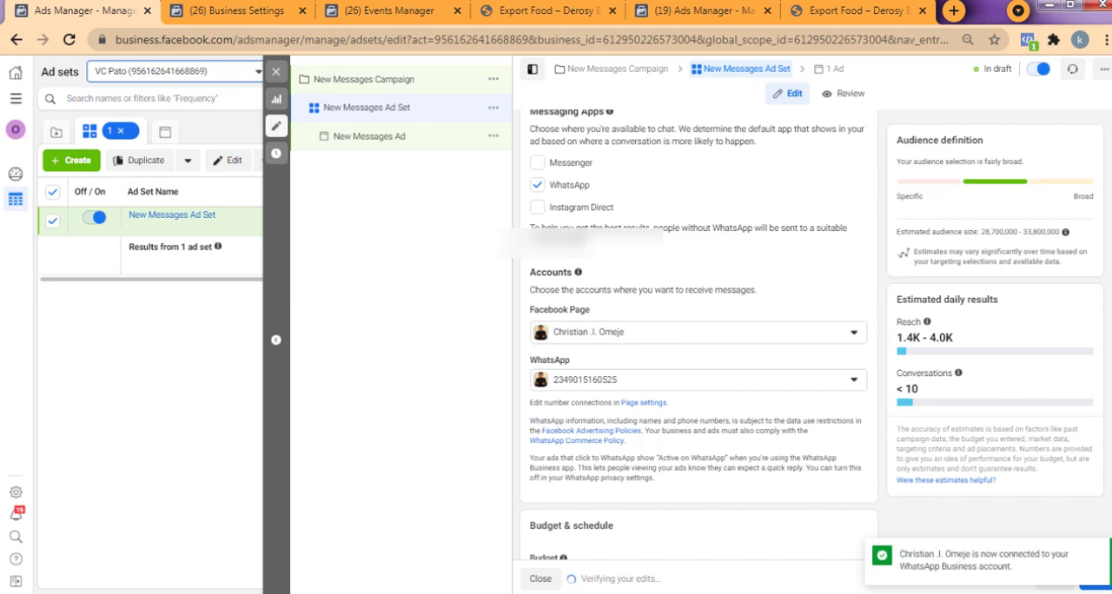
Review the estimated daily results and the ad set's budget and schedule settings
{"action": "scroll", "coordinate": [699, 335], "scroll_direction": "down", "scroll_amount": 1}
{"action": "scroll", "coordinate": [698, 335], "scroll_direction": "down", "scroll_amount": 2}
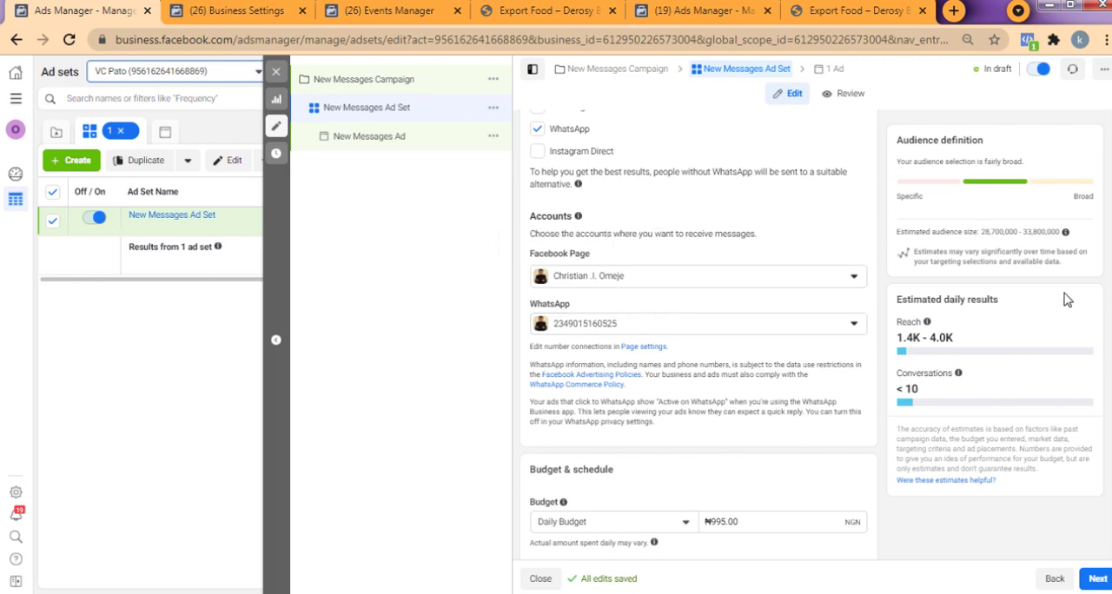
{"action": "triple_click", "coordinate": [947, 300]}
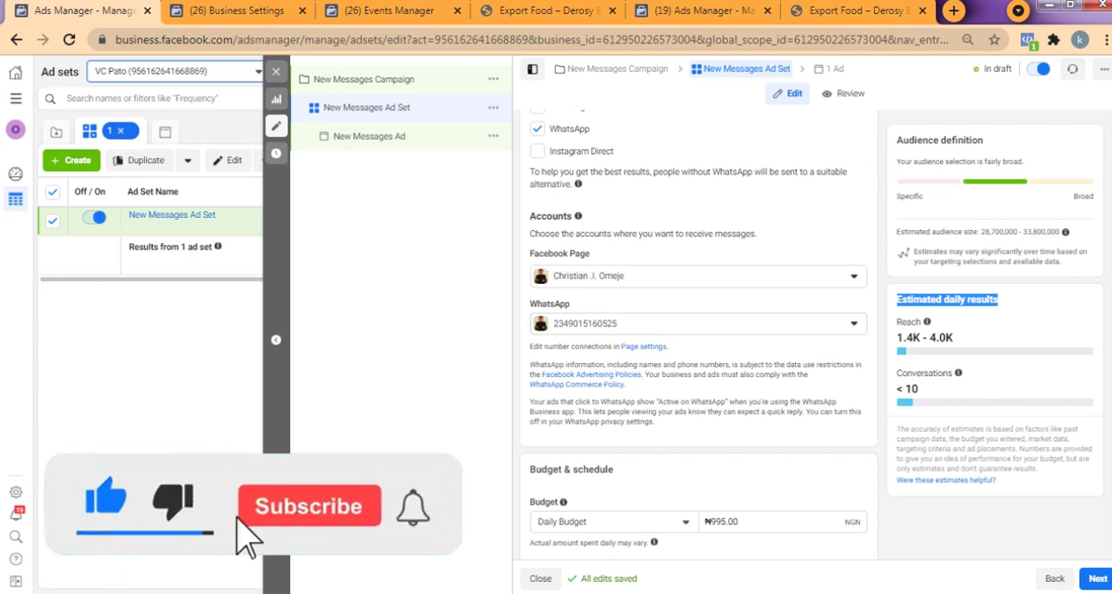
{"action": "scroll", "coordinate": [1109, 298], "scroll_direction": "down", "scroll_amount": 2}
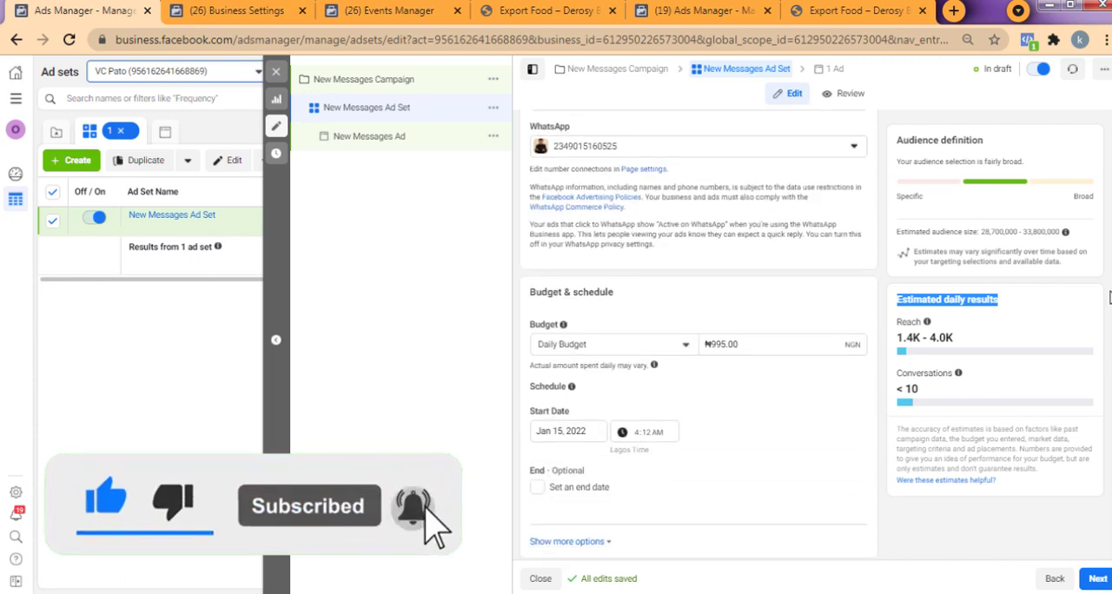
Keep the ad set on a daily budget, set the amount to 3,000 NGN, and check the estimated daily reach
{"action": "scroll", "coordinate": [1109, 298], "scroll_direction": "down", "scroll_amount": 1}
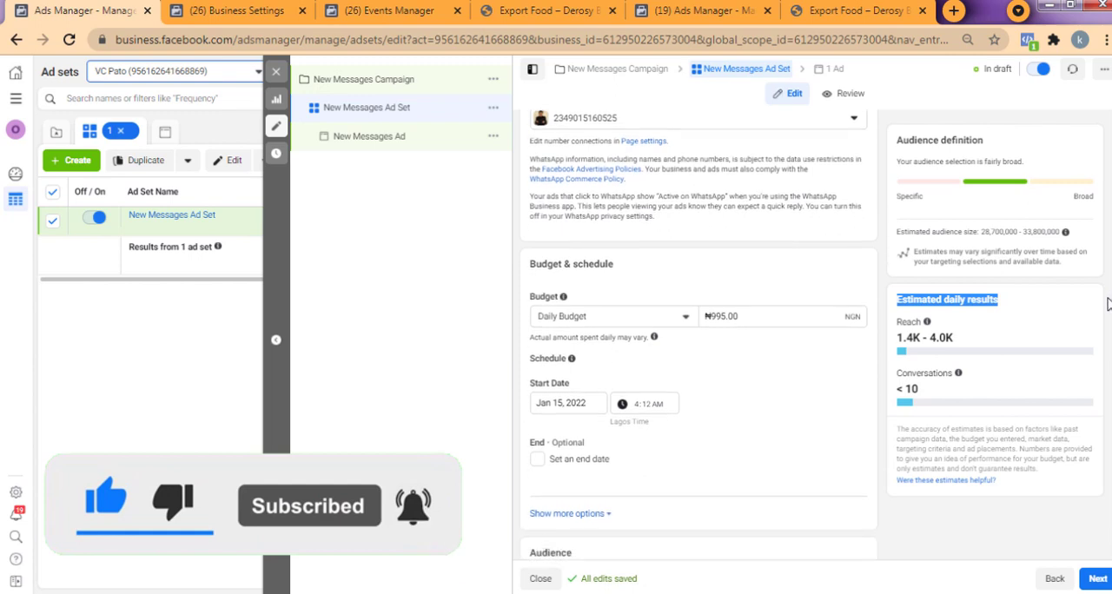
{"action": "left_click", "coordinate": [605, 322]}
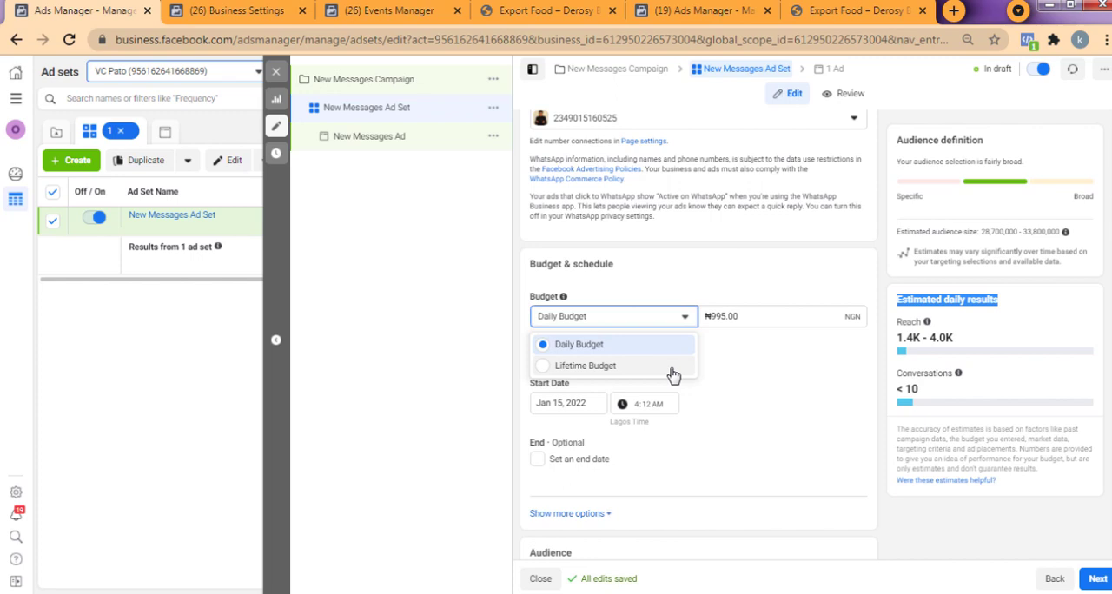
{"action": "left_click", "coordinate": [637, 347]}
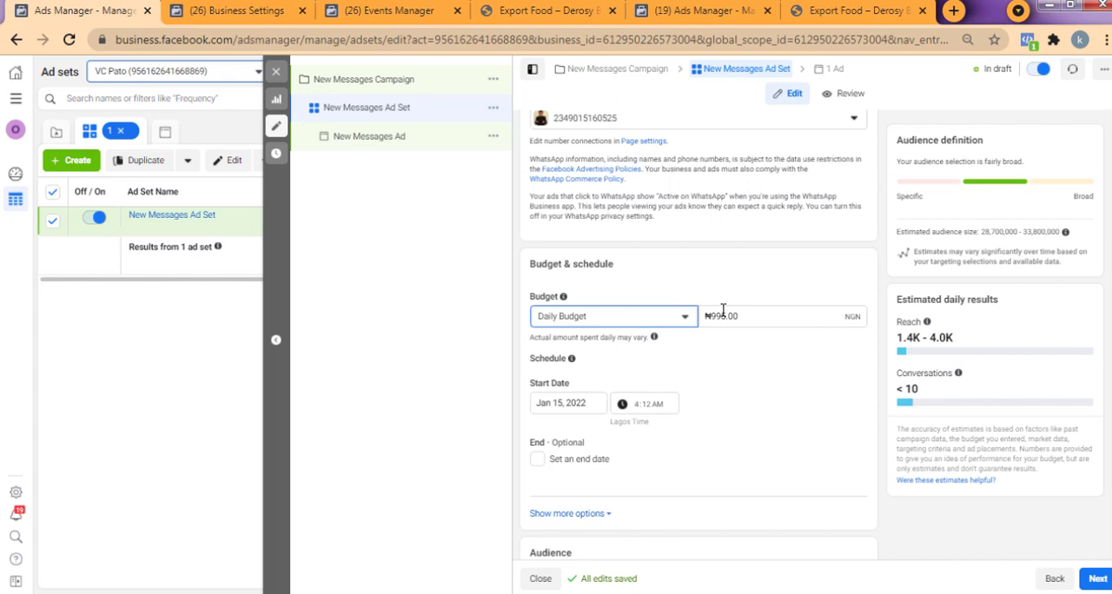
{"action": "left_click", "coordinate": [738, 315]}
{"action": "key", "text": "ctrl+a"}
{"action": "key", "text": "BackSpace"}
{"action": "type", "text": "3"}
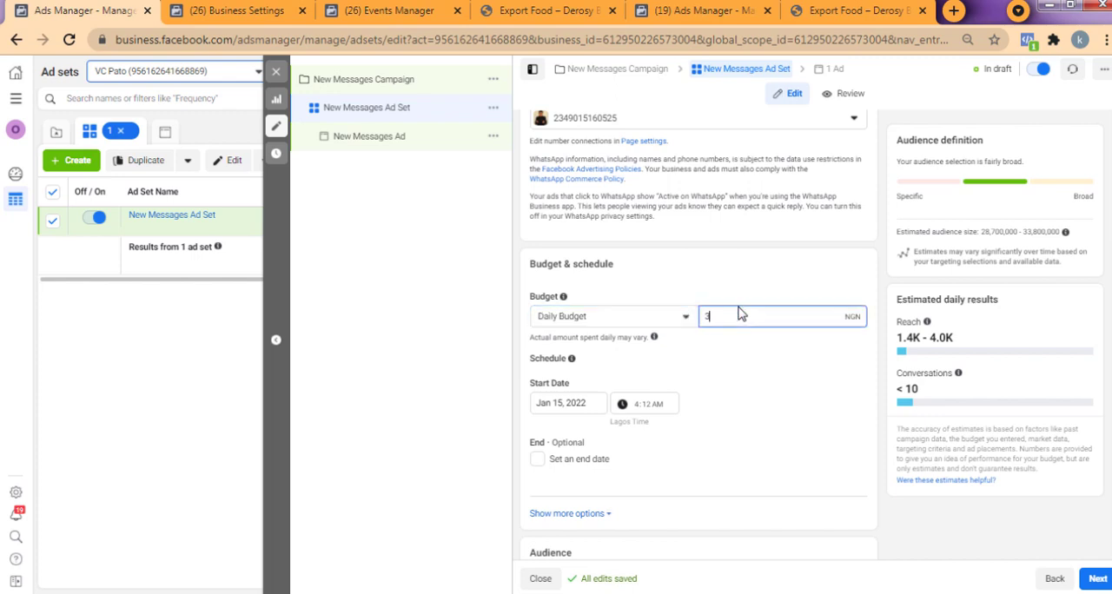
{"action": "type", "text": "000"}
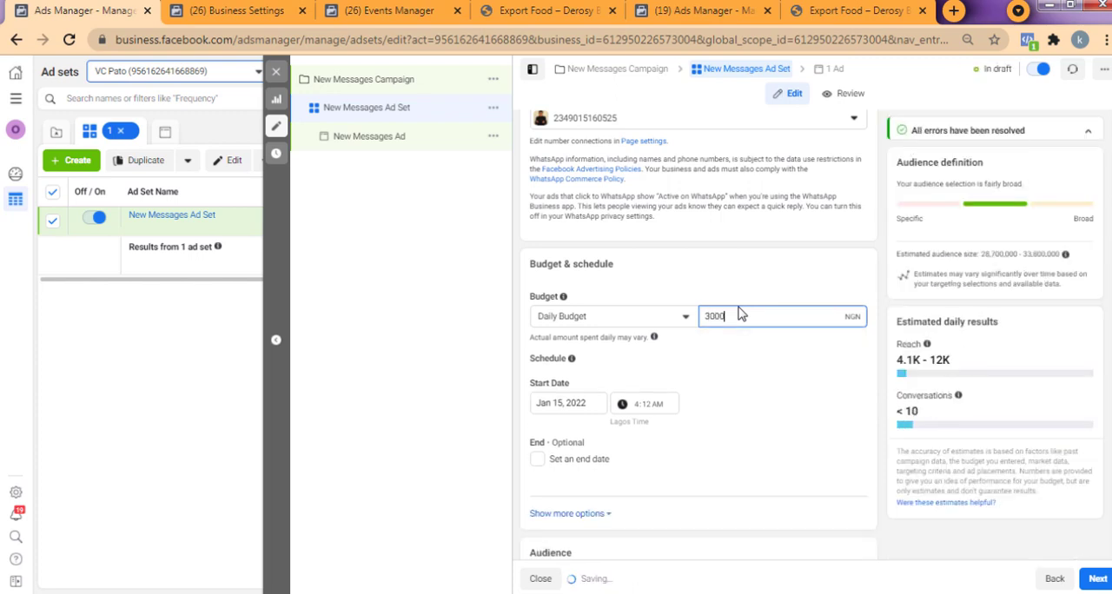
{"action": "left_click", "coordinate": [752, 366]}
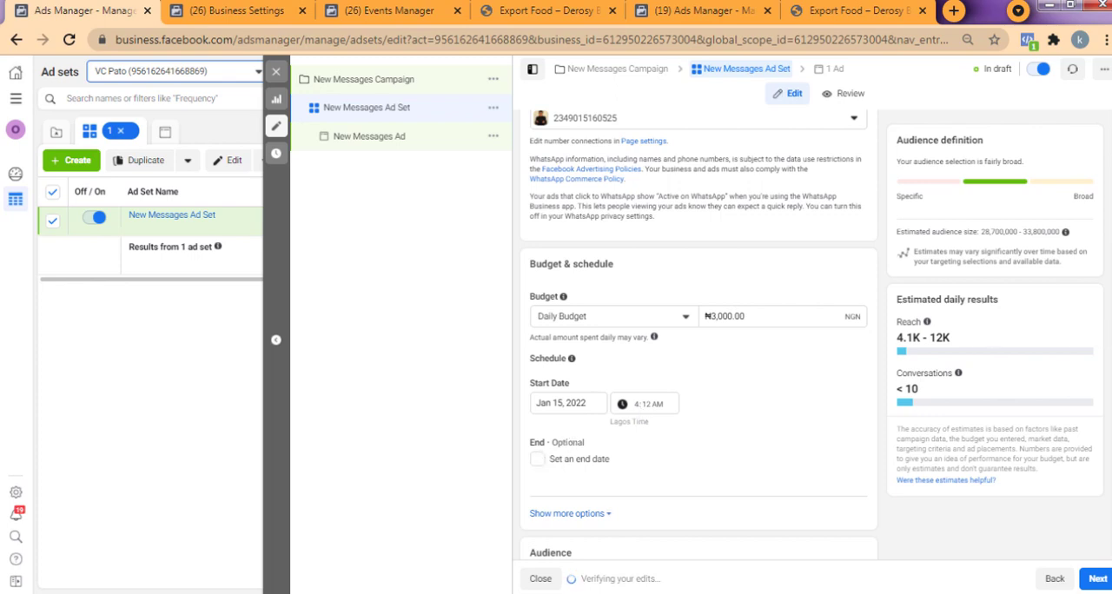
{"action": "left_click_drag", "start_coordinate": [897, 321], "coordinate": [952, 339]}
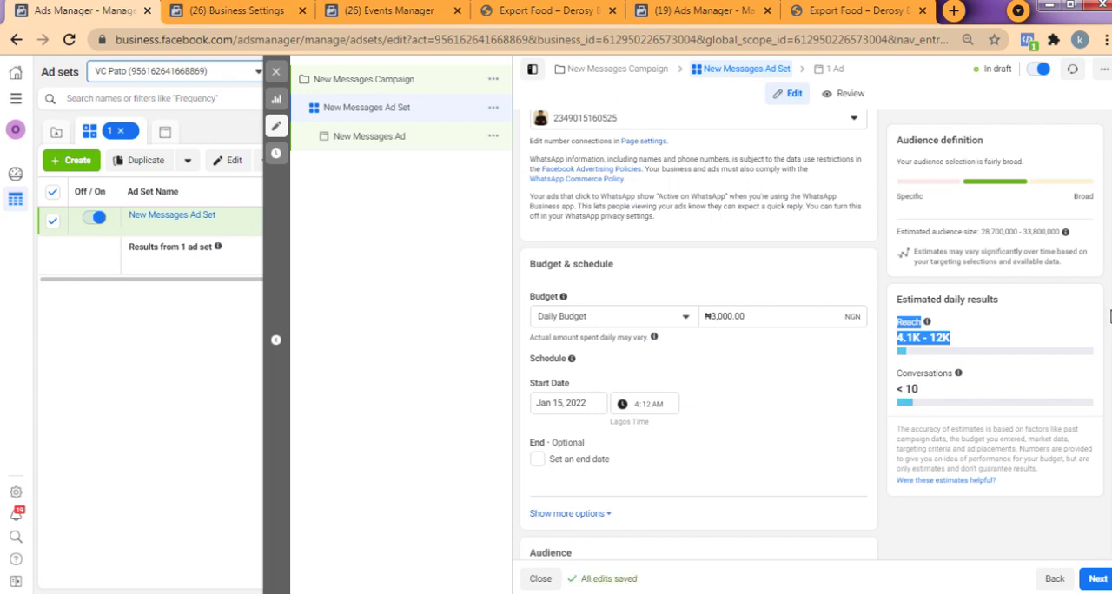
{"action": "left_click", "coordinate": [1065, 393]}
Edit the audience locations to target people living in this location and remove Nigeria from the included locations
{"action": "scroll", "coordinate": [1109, 330], "scroll_direction": "down", "scroll_amount": 1}
{"action": "scroll", "coordinate": [699, 347], "scroll_direction": "down", "scroll_amount": 1}
{"action": "scroll", "coordinate": [698, 348], "scroll_direction": "down", "scroll_amount": 2}
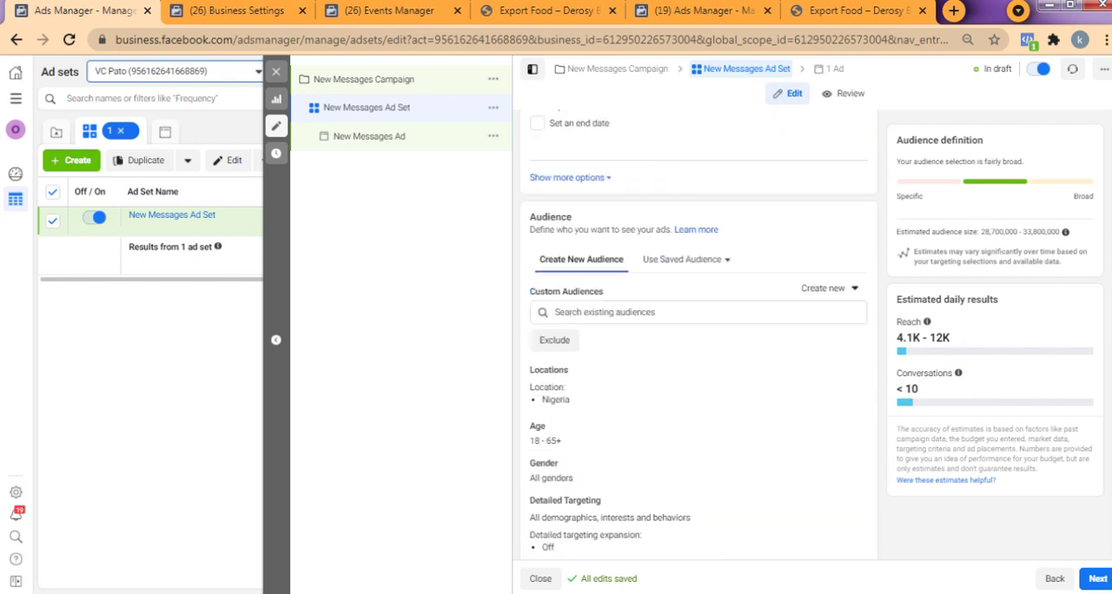
{"action": "scroll", "coordinate": [699, 348], "scroll_direction": "down", "scroll_amount": 2}
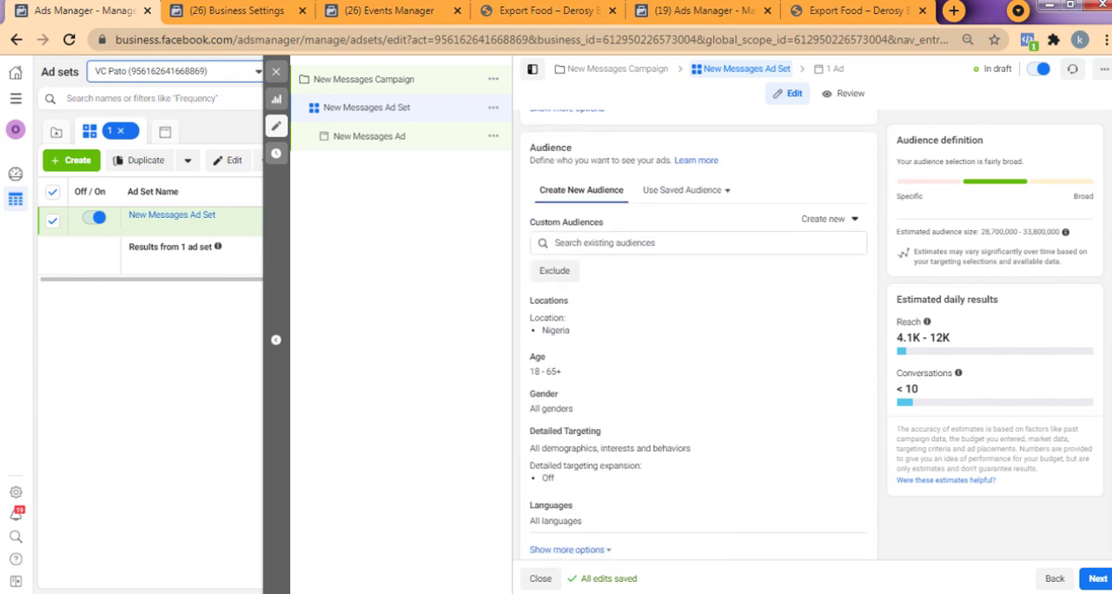
{"action": "scroll", "coordinate": [722, 194], "scroll_direction": "down", "scroll_amount": 1}
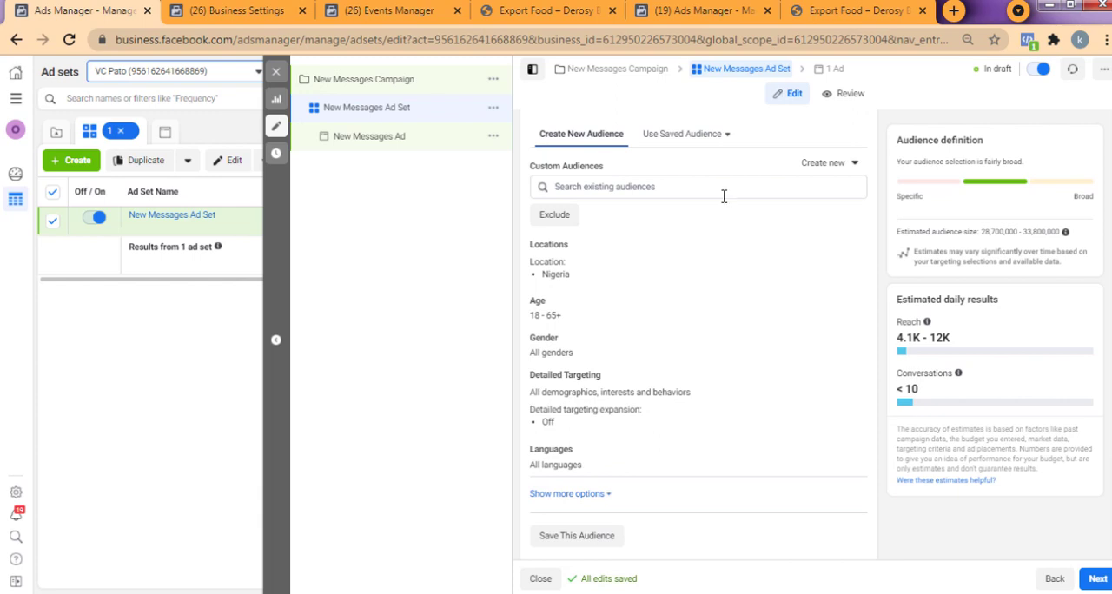
{"action": "scroll", "coordinate": [700, 330], "scroll_direction": "up", "scroll_amount": 2}
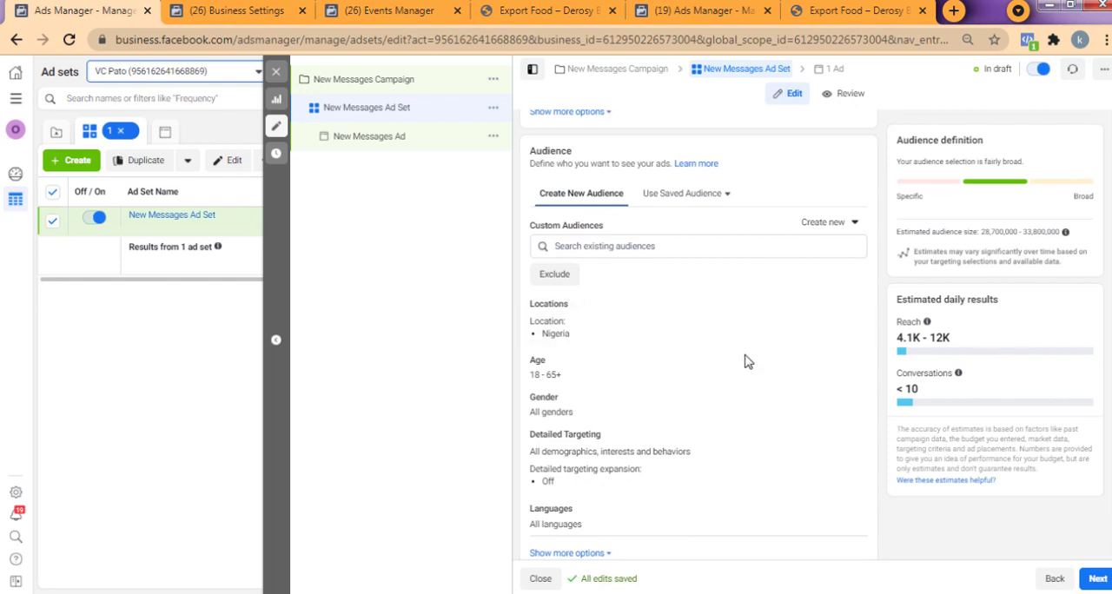
{"action": "mouse_move", "coordinate": [843, 325]}
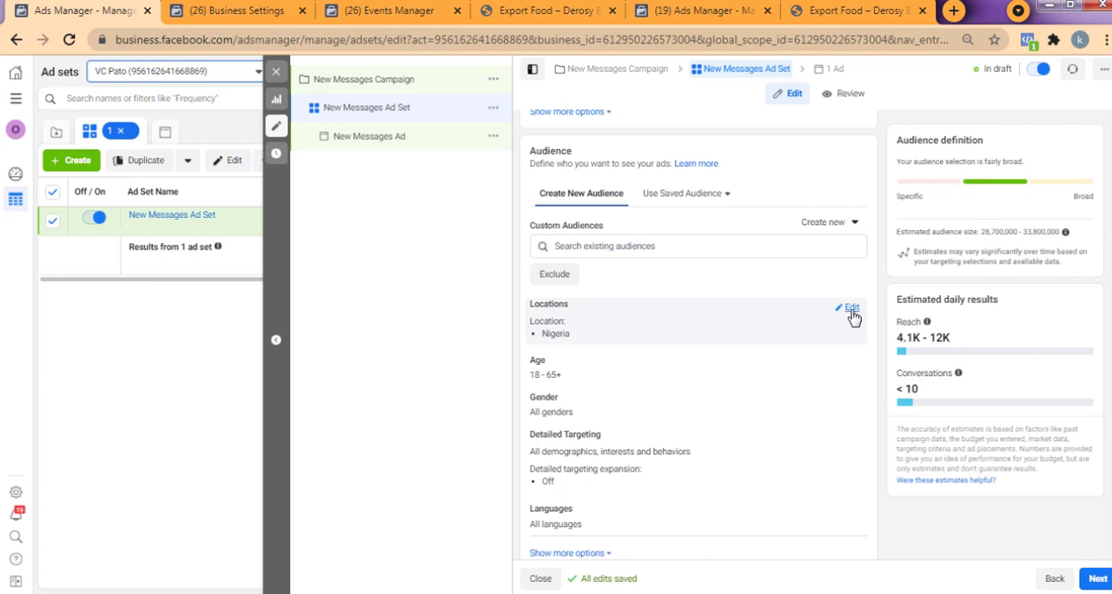
{"action": "right_click", "coordinate": [853, 318]}
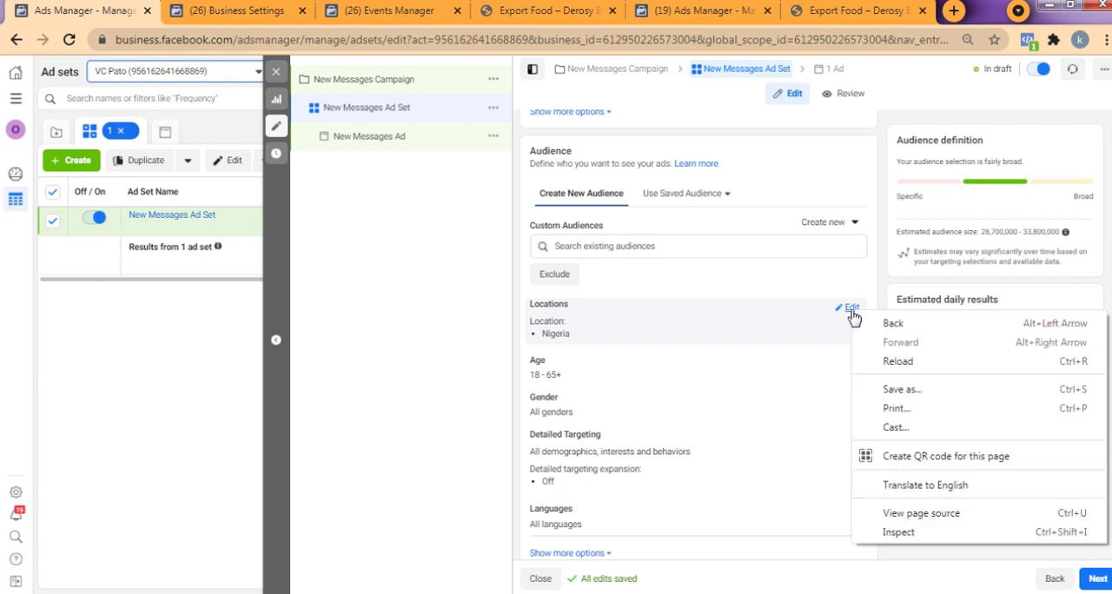
{"action": "key", "text": "Escape"}
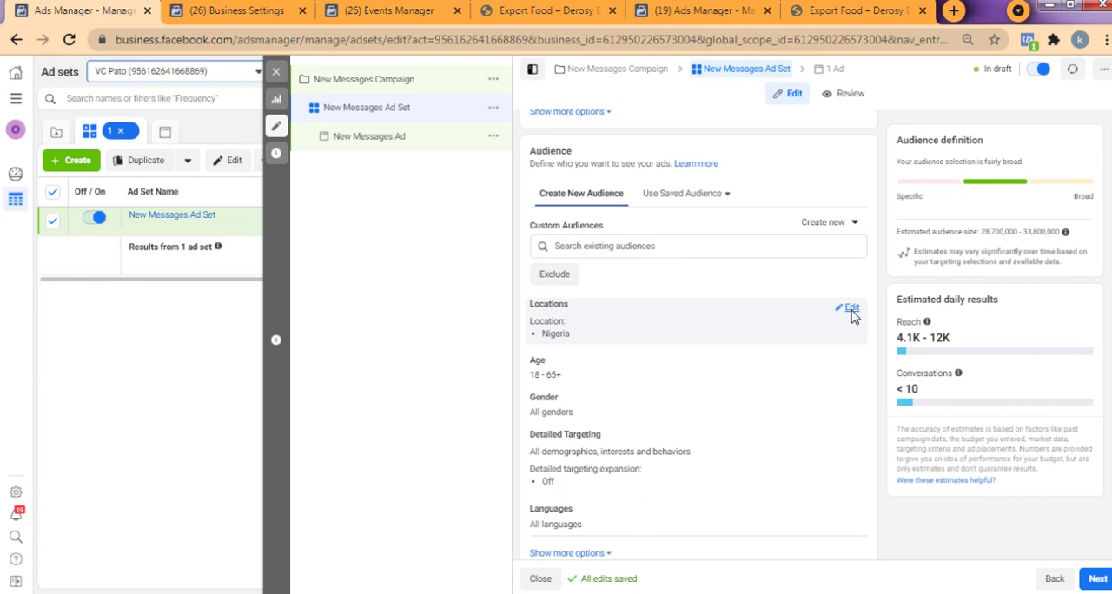
{"action": "left_click", "coordinate": [851, 309]}
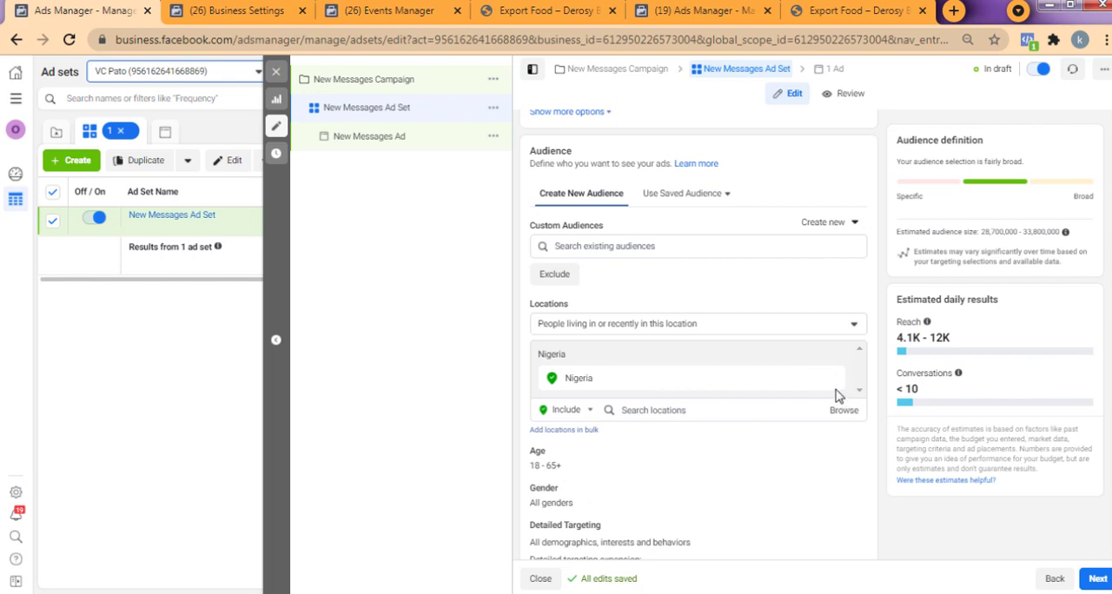
{"action": "mouse_move", "coordinate": [832, 382]}
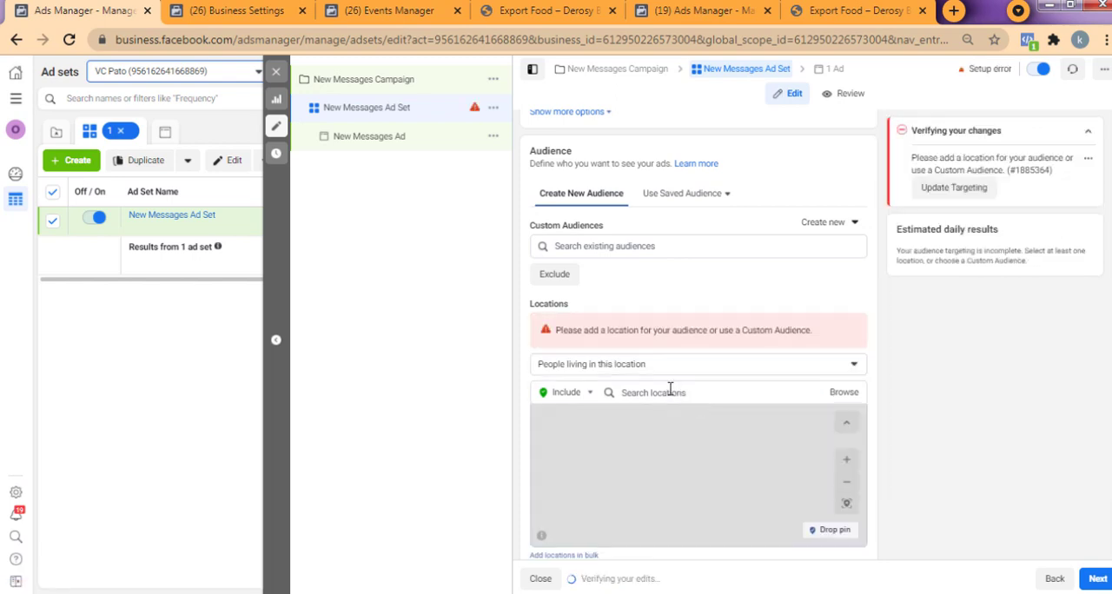
Include Lagos state, the city of Port Harcourt in Rivers State and the city of Abuja as audience locations
{"action": "left_click", "coordinate": [667, 393]}
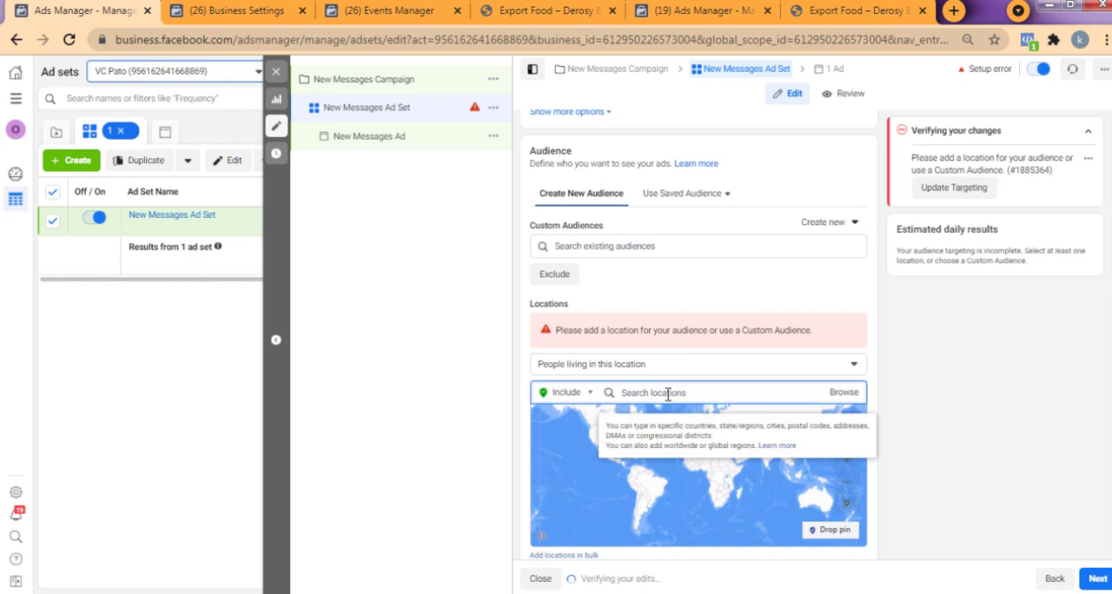
{"action": "type", "text": "lagos"}
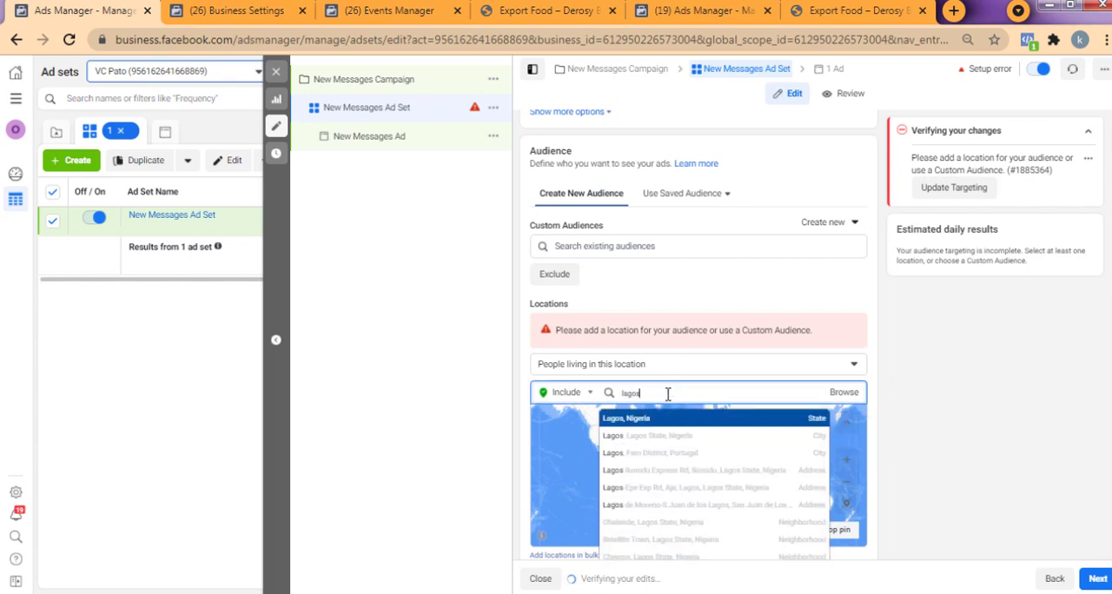
{"action": "left_click", "coordinate": [665, 426]}
{"action": "type", "text": "po"}
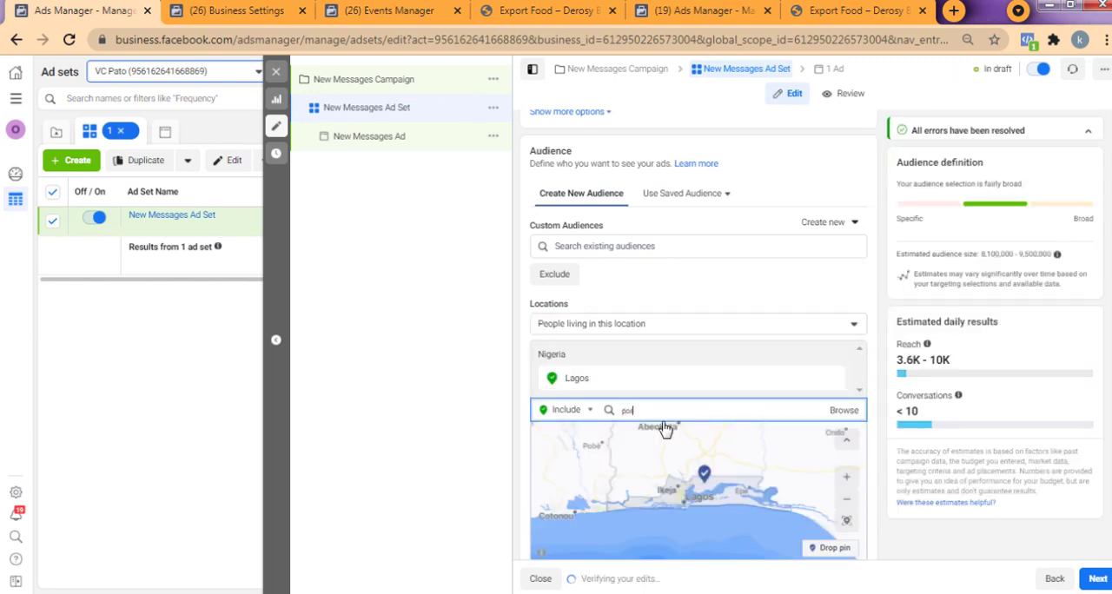
{"action": "type", "text": "rt harc"}
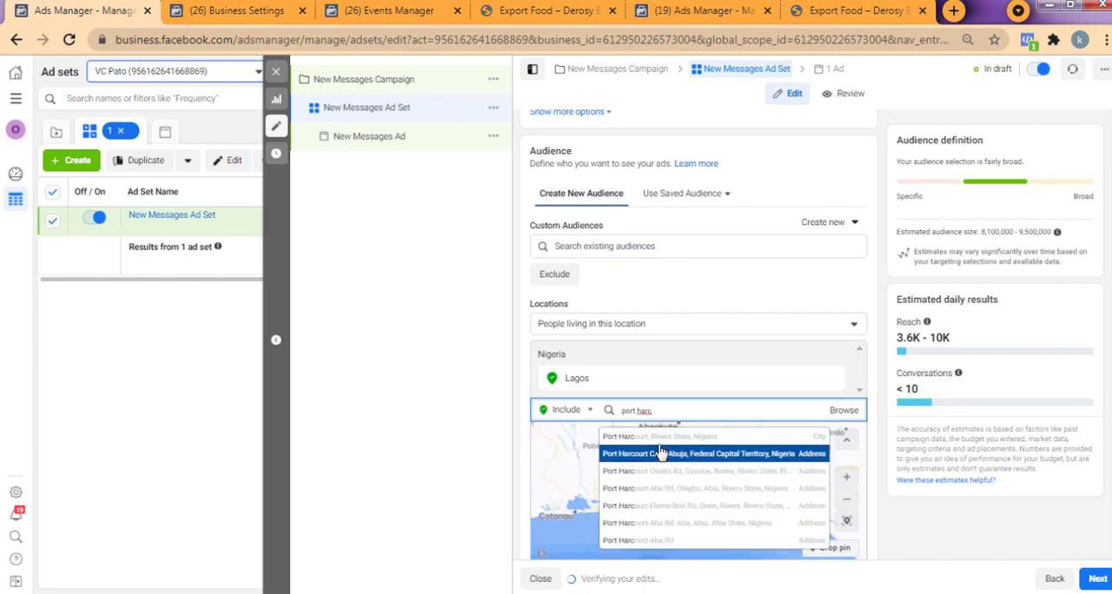
{"action": "left_click", "coordinate": [662, 437]}
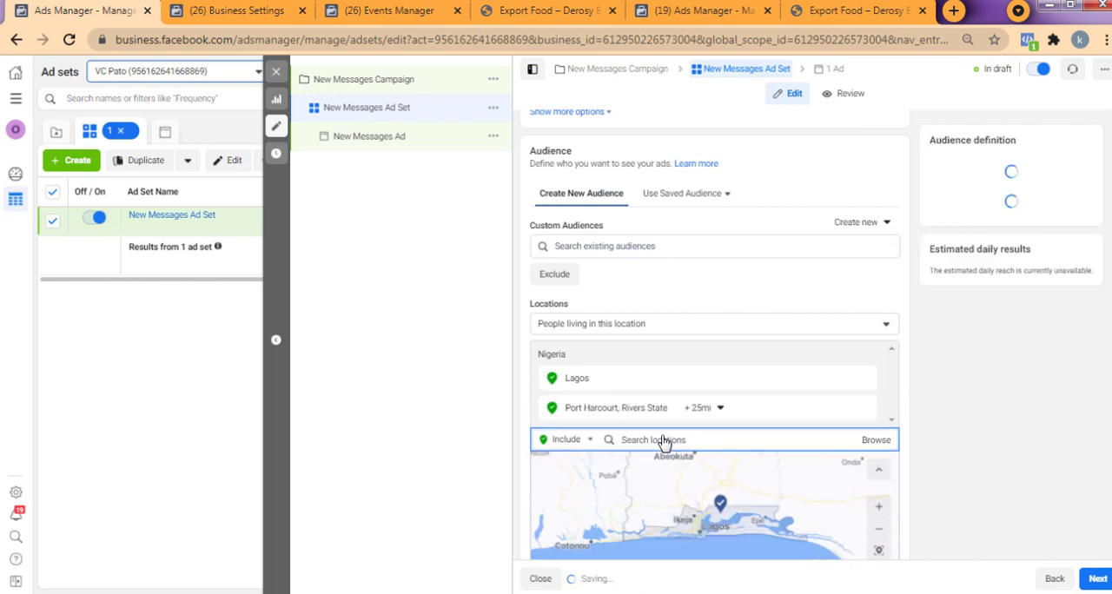
{"action": "type", "text": "abuja"}
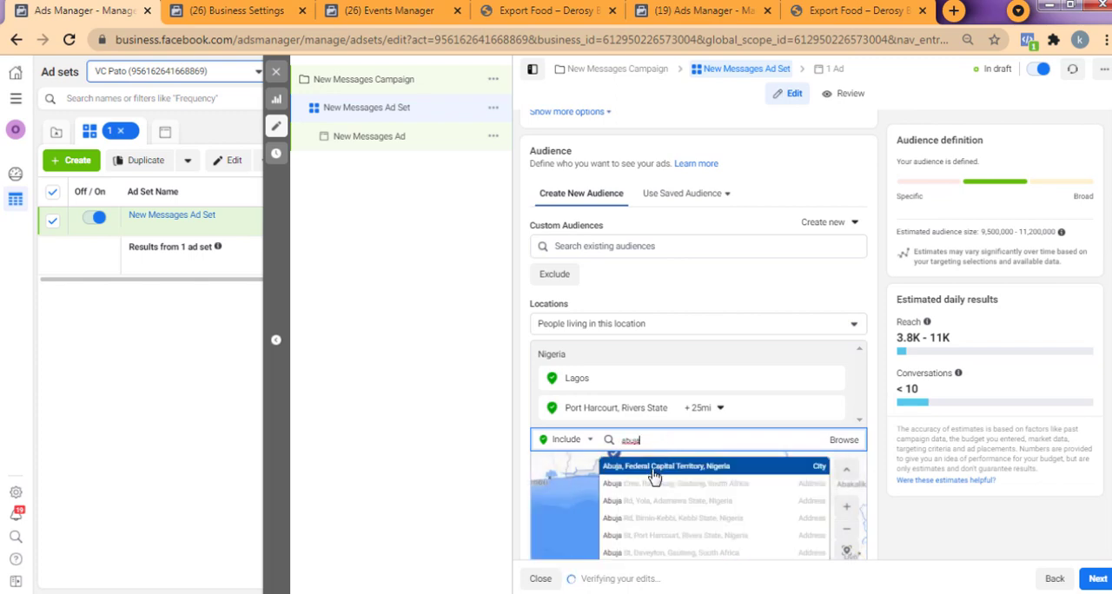
{"action": "left_click", "coordinate": [653, 470]}
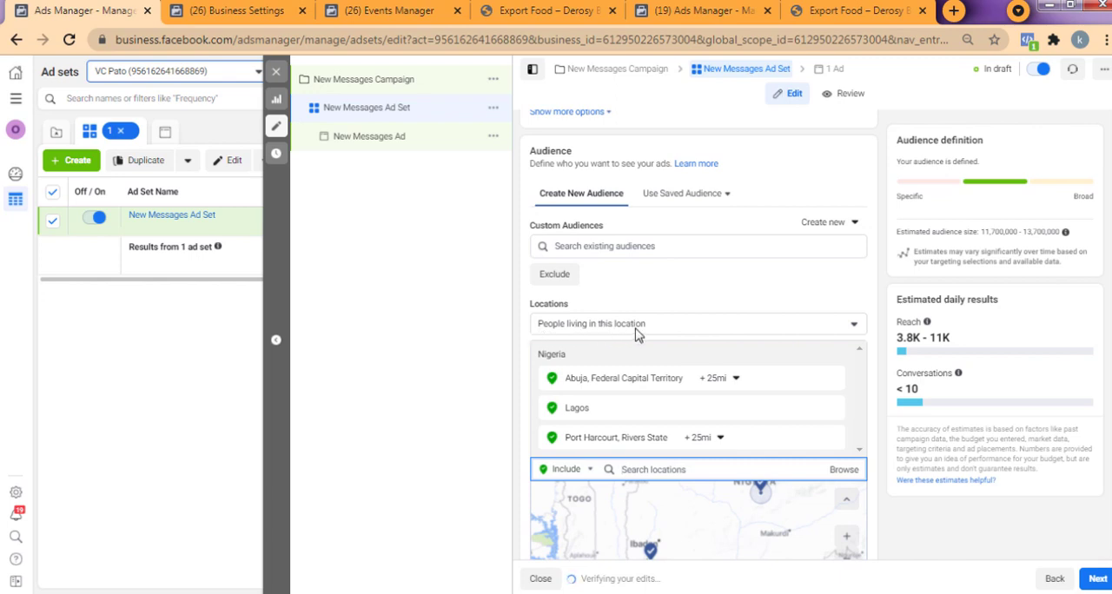
Review the location options for people living in, recently in or traveling in the selected areas
{"action": "right_click", "coordinate": [635, 331]}
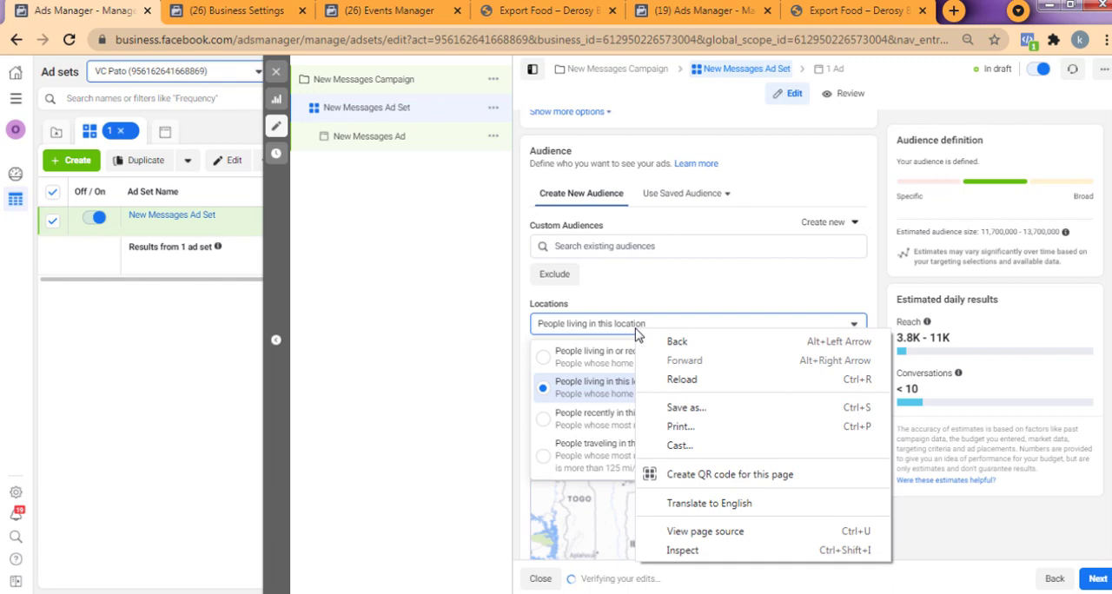
{"action": "left_click", "coordinate": [636, 329]}
{"action": "left_click", "coordinate": [636, 329]}
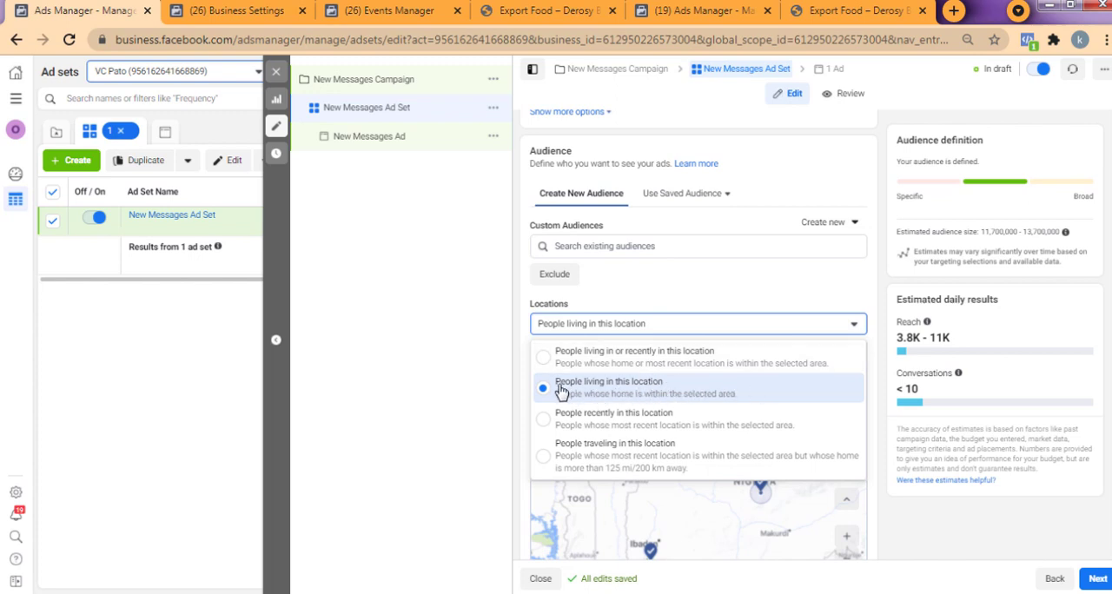
{"action": "left_click", "coordinate": [886, 353]}
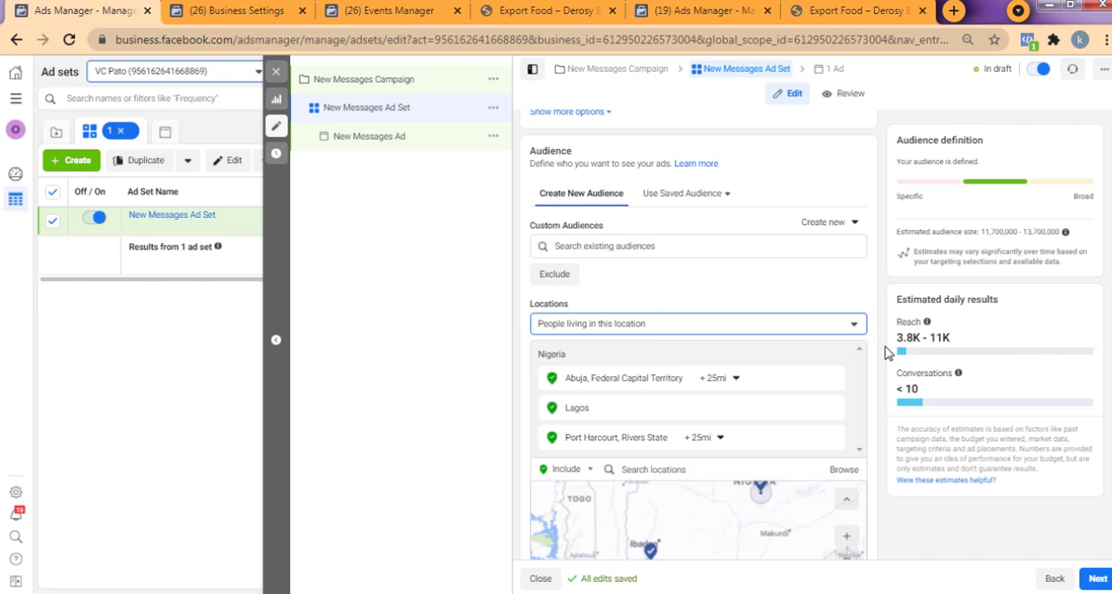
Set the audience age range to 23 through 60
{"action": "scroll", "coordinate": [699, 335], "scroll_direction": "down", "scroll_amount": 1}
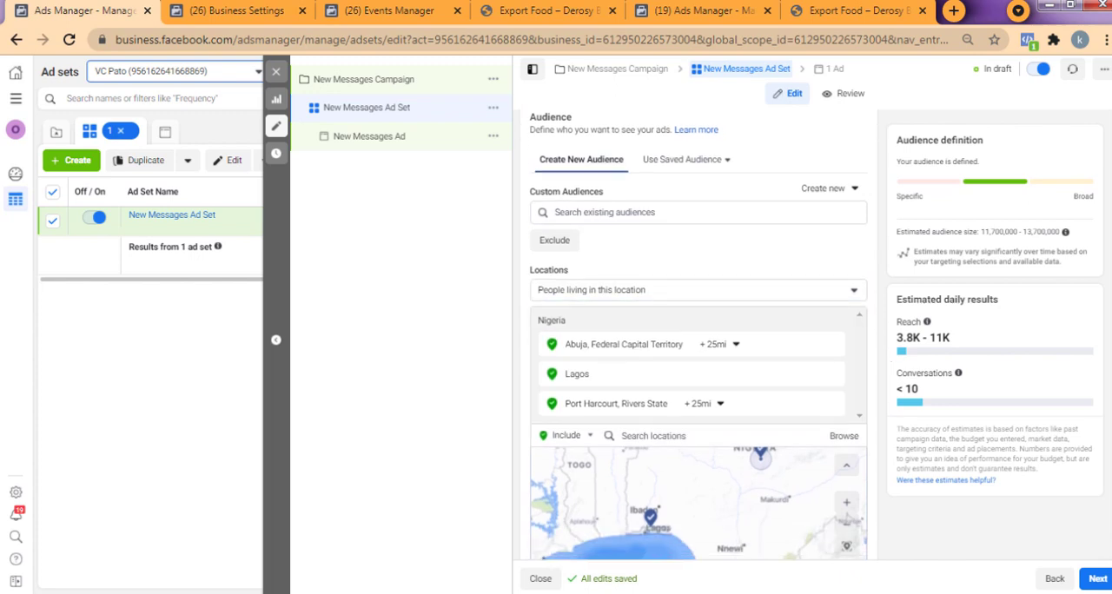
{"action": "scroll", "coordinate": [698, 335], "scroll_direction": "down", "scroll_amount": 5}
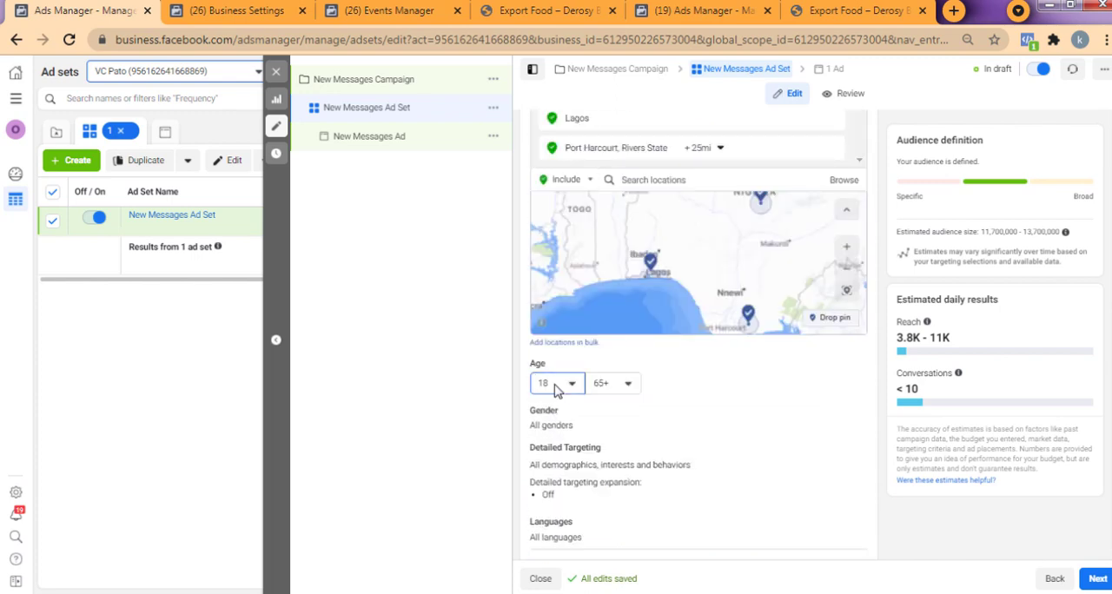
{"action": "left_click", "coordinate": [556, 387]}
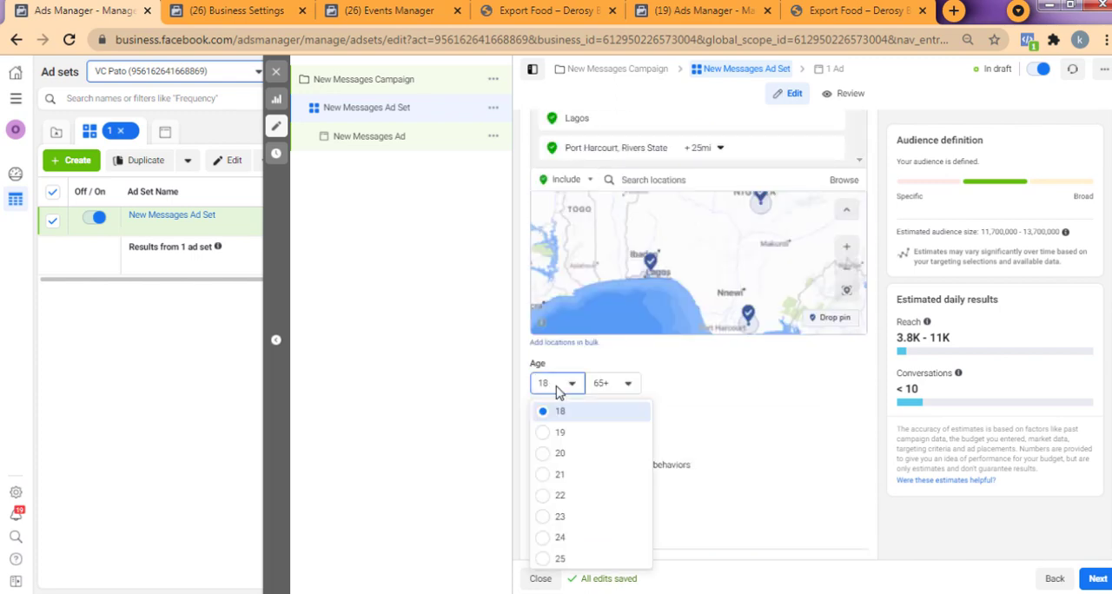
{"action": "left_click", "coordinate": [560, 517]}
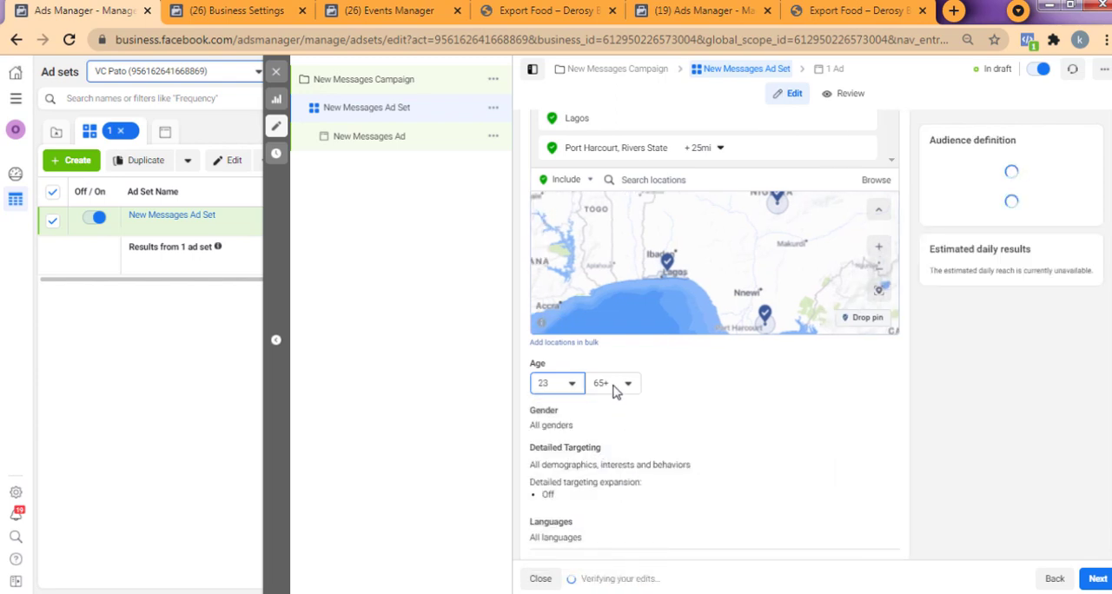
{"action": "left_click", "coordinate": [614, 387]}
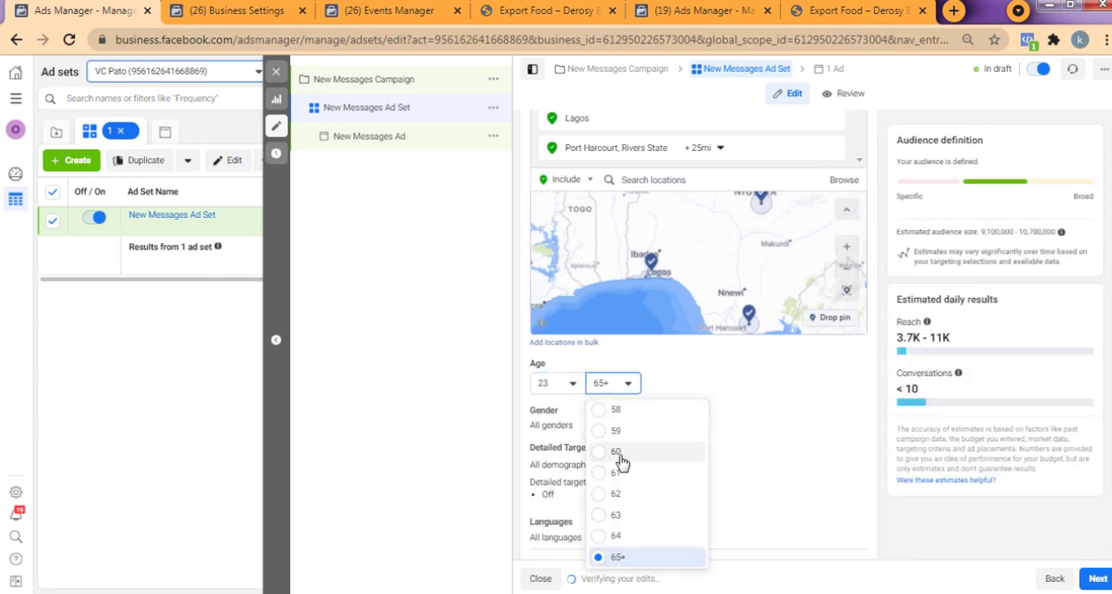
{"action": "left_click", "coordinate": [619, 452]}
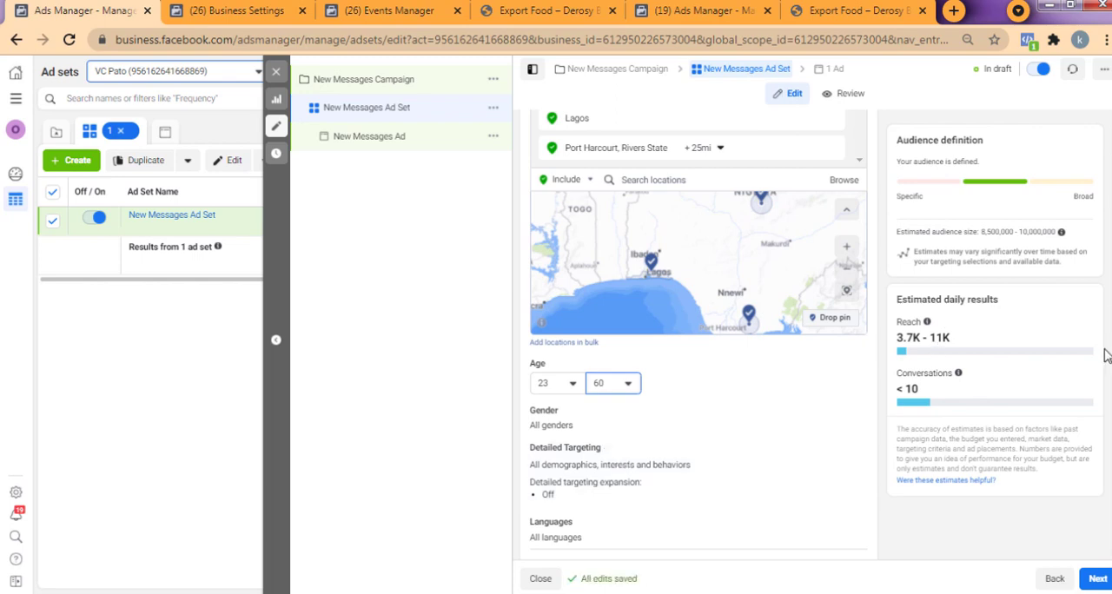
Edit the ad set's detailed targeting and add the interest Watch to the people to include
{"action": "scroll", "coordinate": [696, 316], "scroll_direction": "down", "scroll_amount": 3}
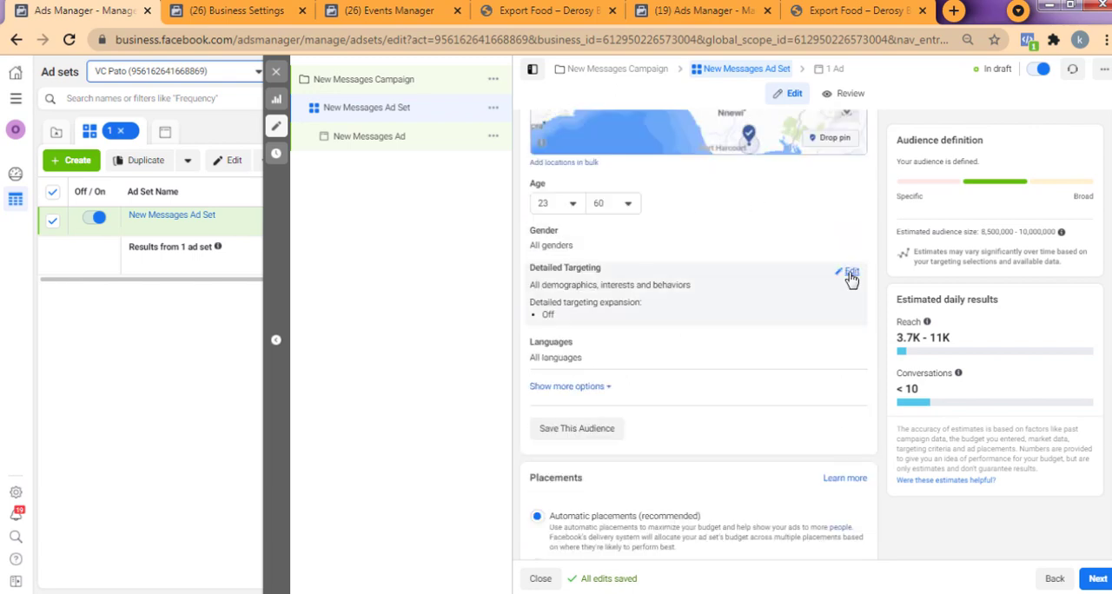
{"action": "left_click", "coordinate": [851, 274]}
{"action": "left_click", "coordinate": [614, 304]}
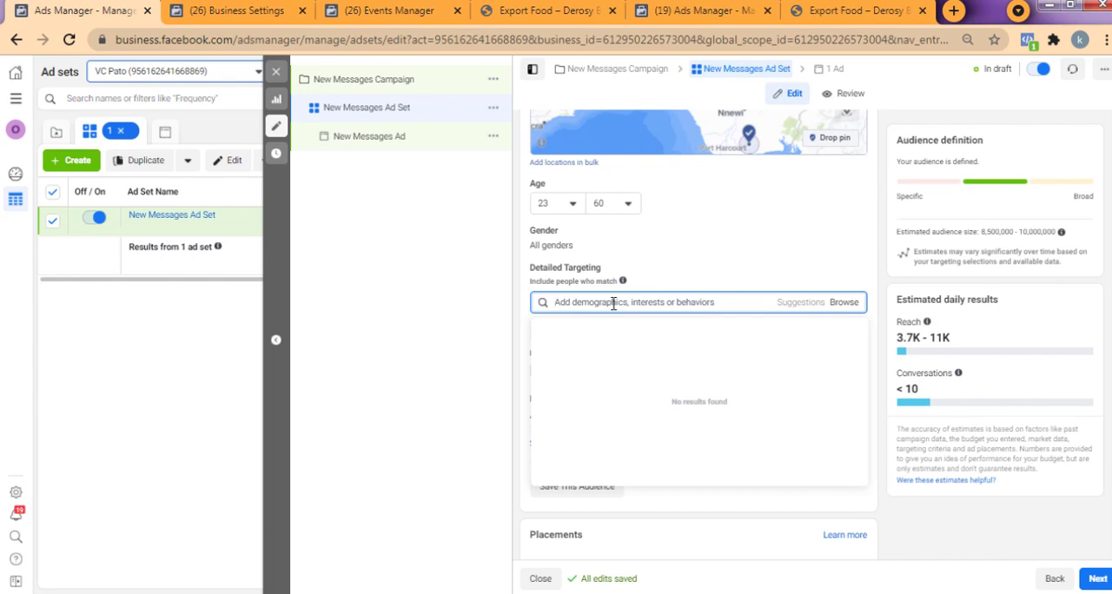
{"action": "type", "text": "watch"}
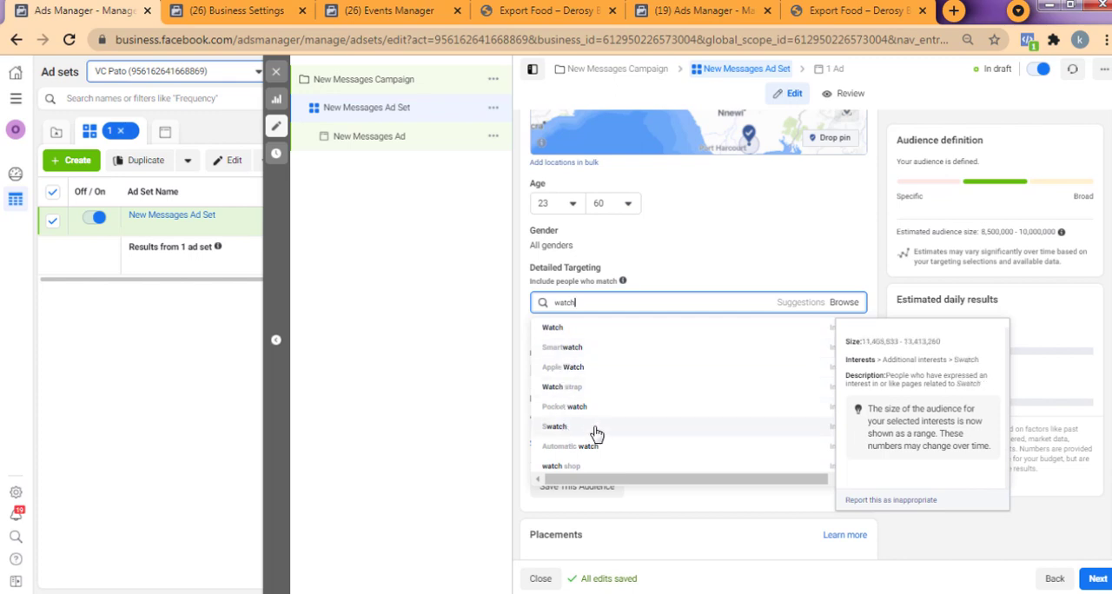
{"action": "left_click", "coordinate": [572, 337]}
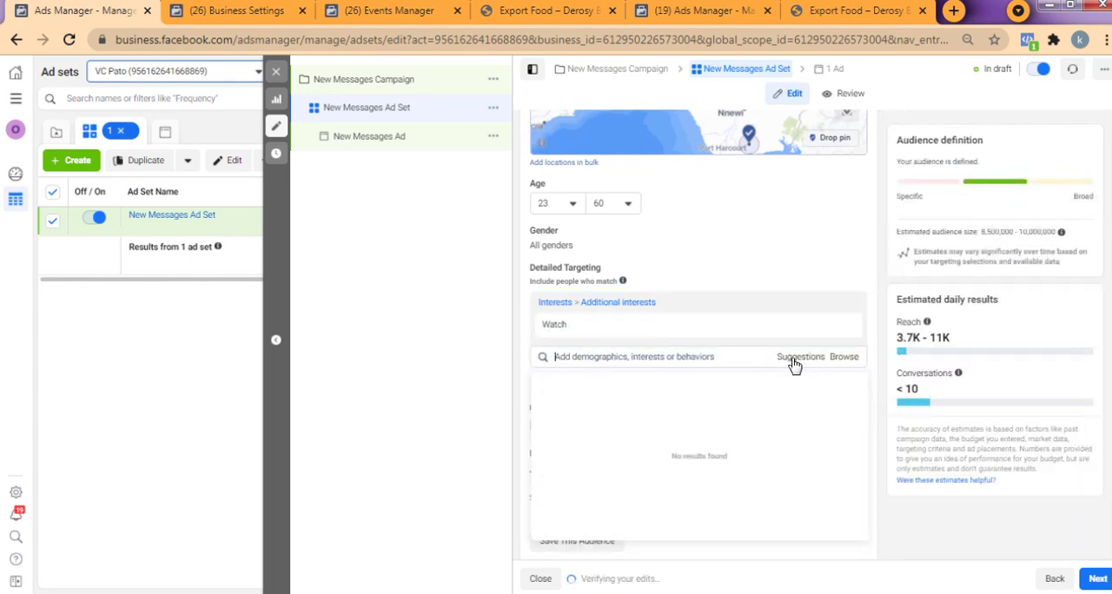
Add the suggested interests Fashion accessories and Smartwatch to the detailed targeting and check the estimated audience size
{"action": "left_click", "coordinate": [793, 364]}
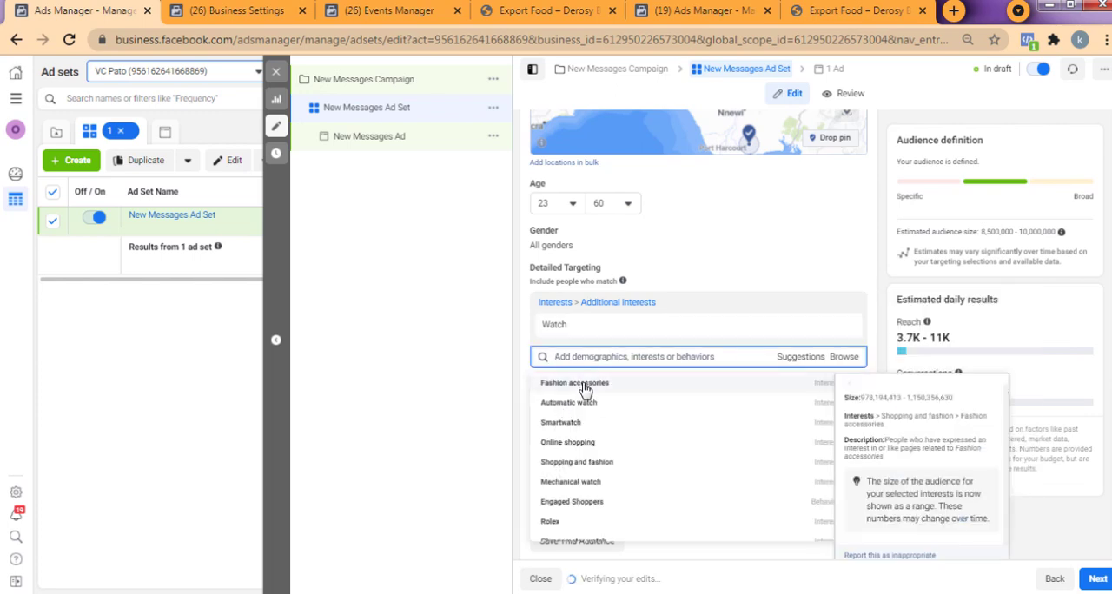
{"action": "mouse_move", "coordinate": [638, 405]}
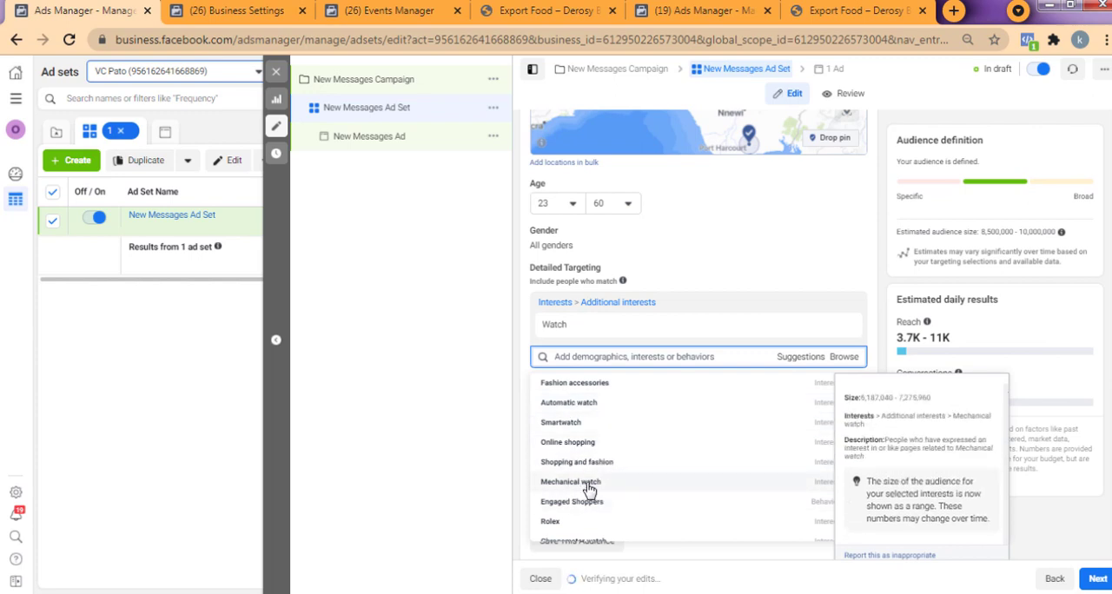
{"action": "left_click", "coordinate": [596, 392]}
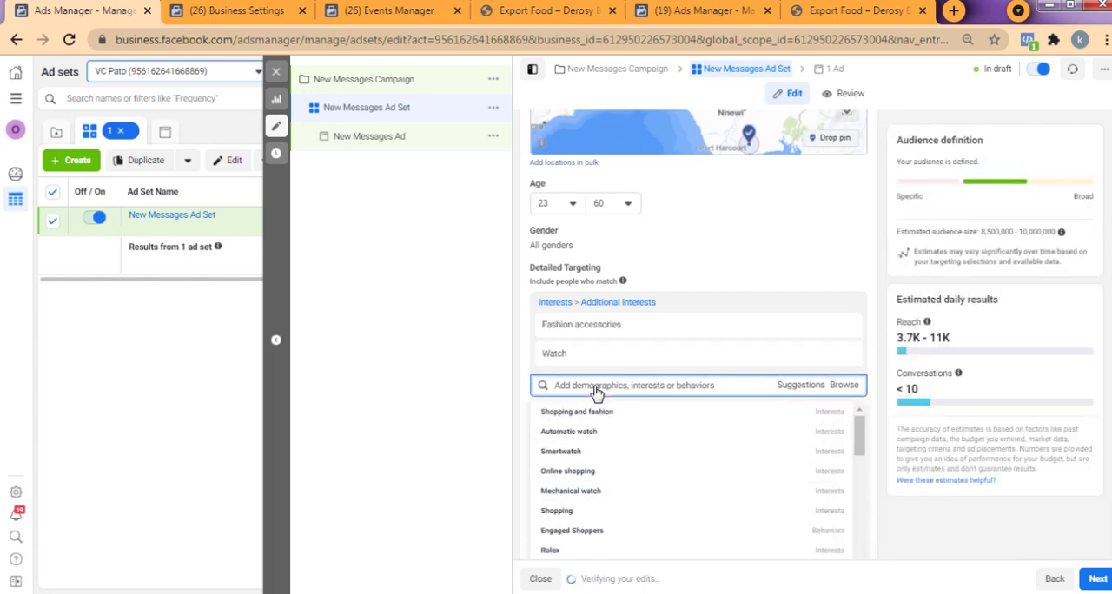
{"action": "left_click", "coordinate": [580, 453]}
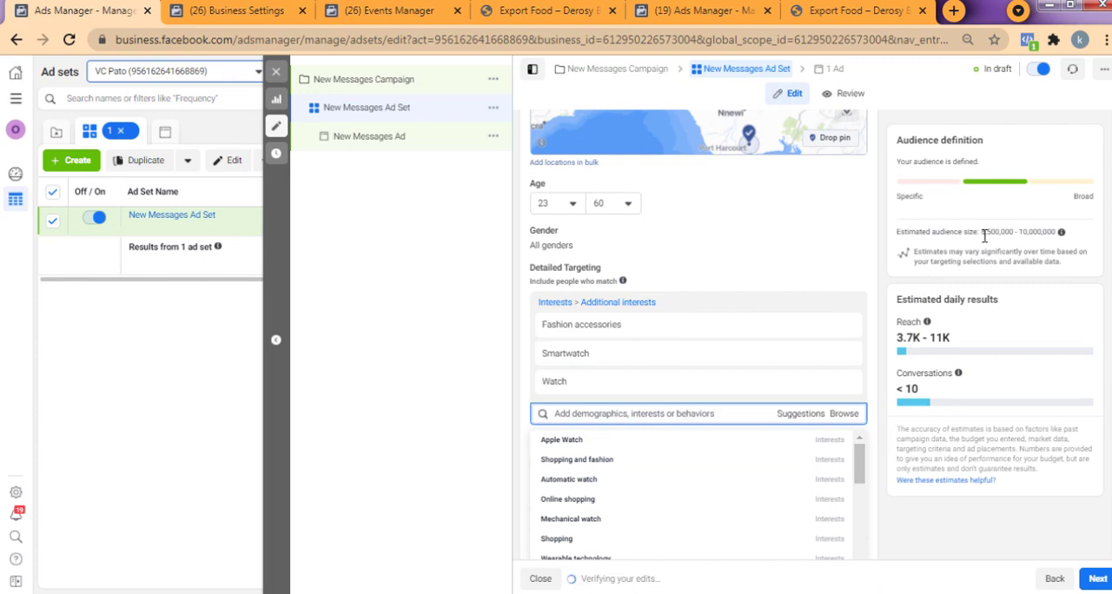
{"action": "left_click_drag", "start_coordinate": [984, 231], "coordinate": [1014, 233]}
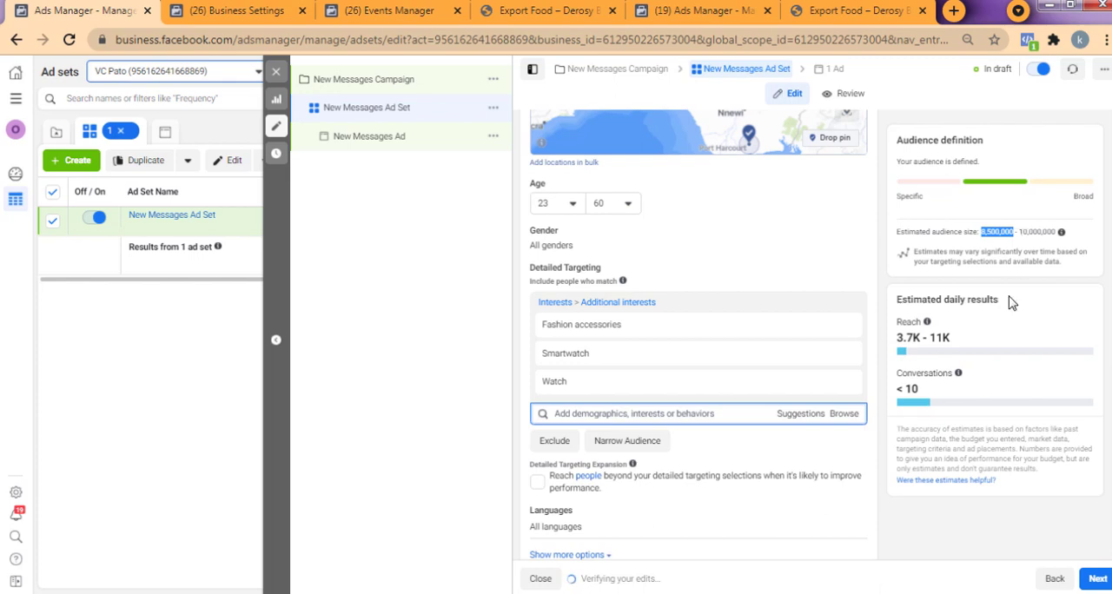
{"action": "left_click", "coordinate": [1057, 281]}
Narrow the audience so people must also match the purchase behavior Engaged Shoppers, and check the audience estimate
{"action": "scroll", "coordinate": [1101, 409], "scroll_direction": "down", "scroll_amount": 1}
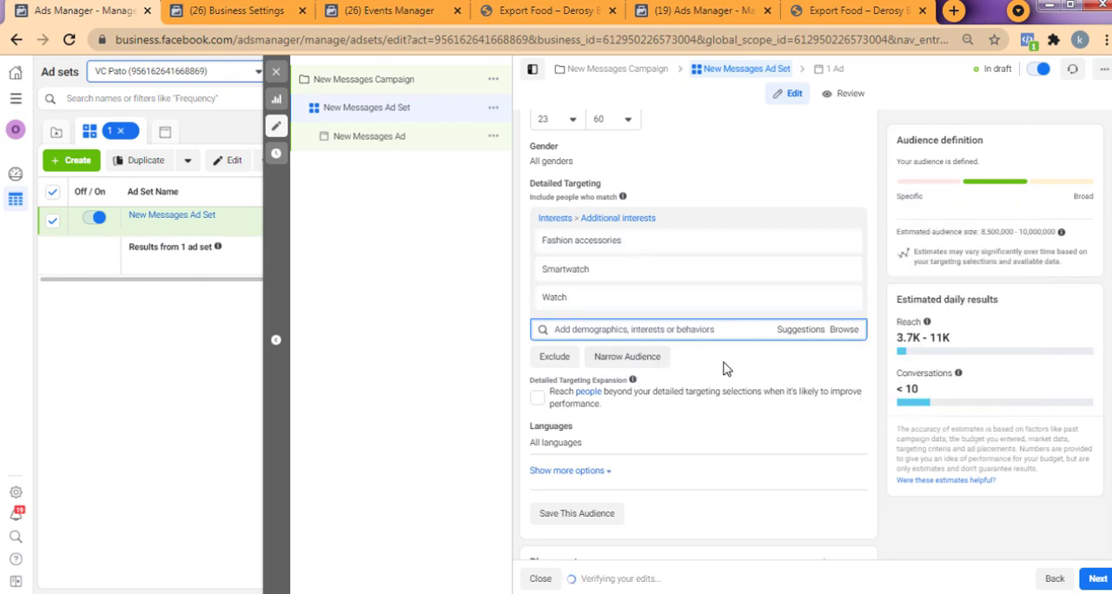
{"action": "left_click", "coordinate": [622, 359]}
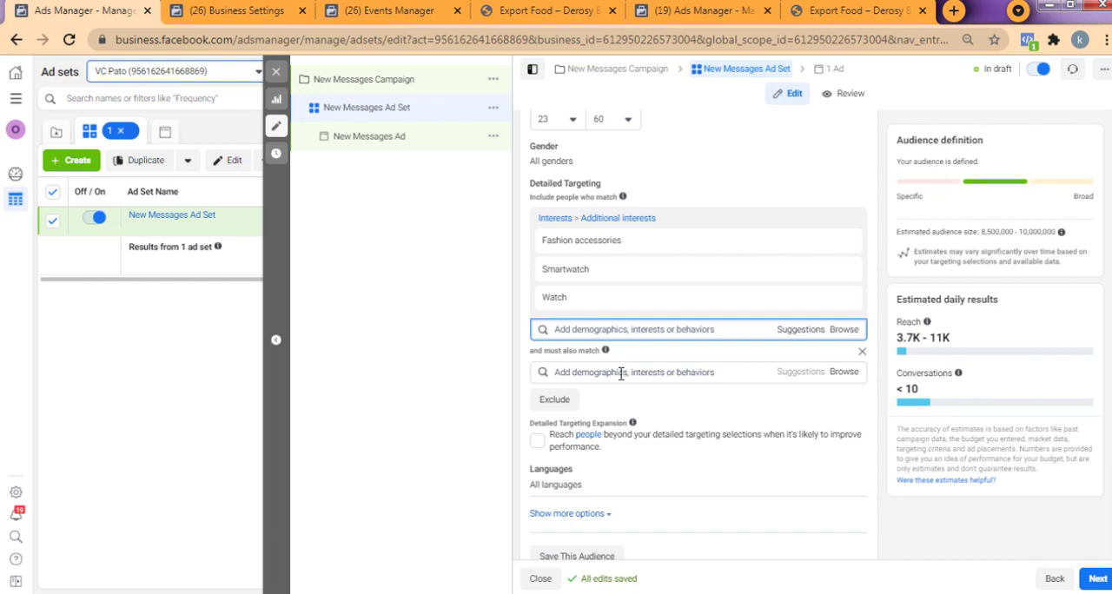
{"action": "left_click", "coordinate": [621, 374]}
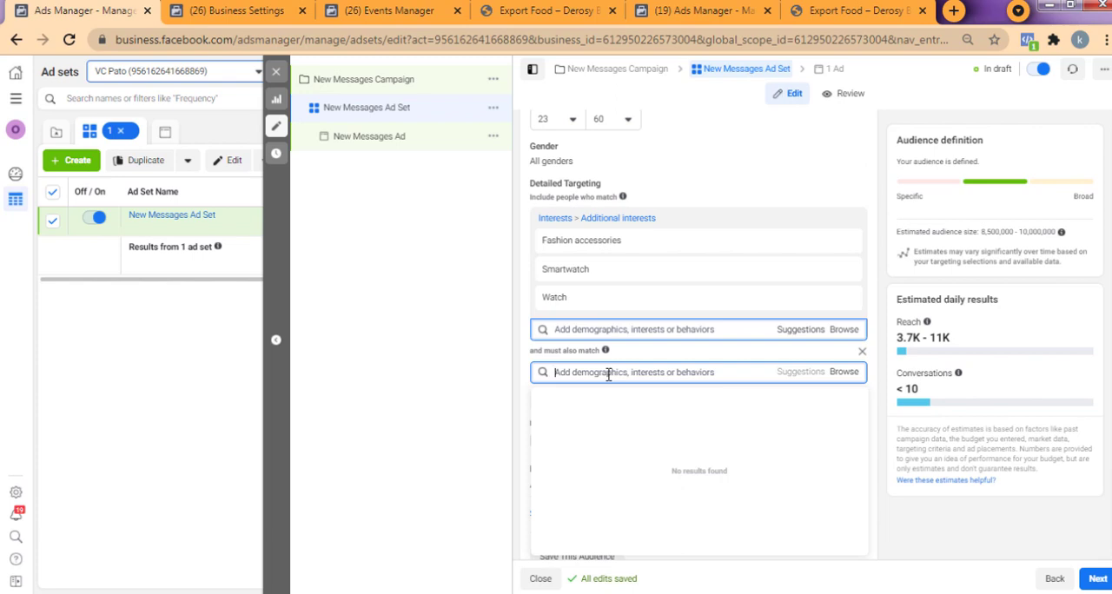
{"action": "type", "text": "a"}
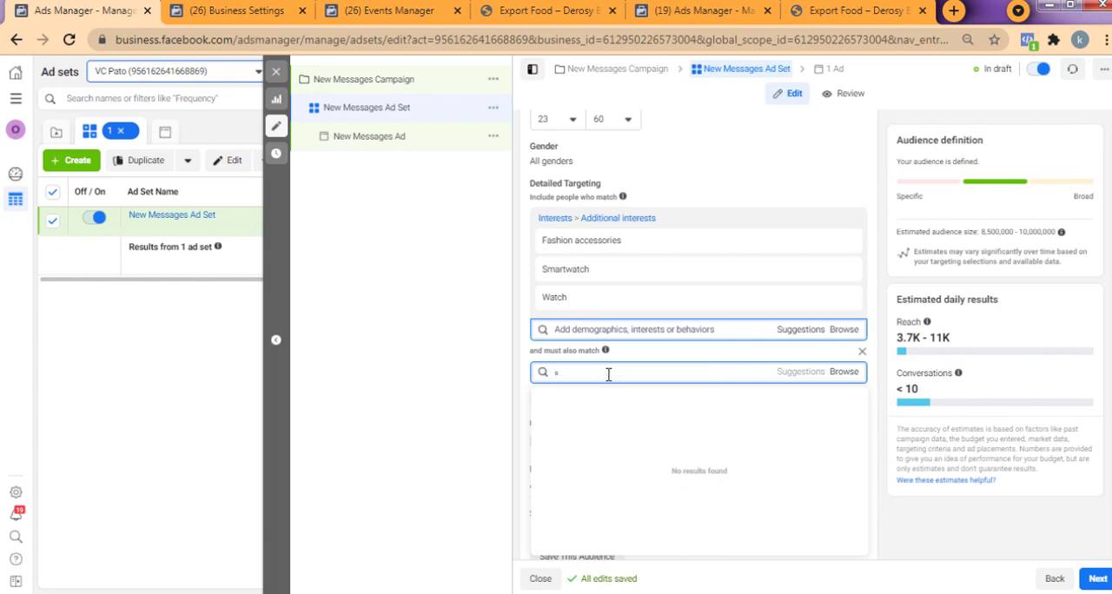
{"action": "key", "text": "BackSpace"}
{"action": "type", "text": "engage"}
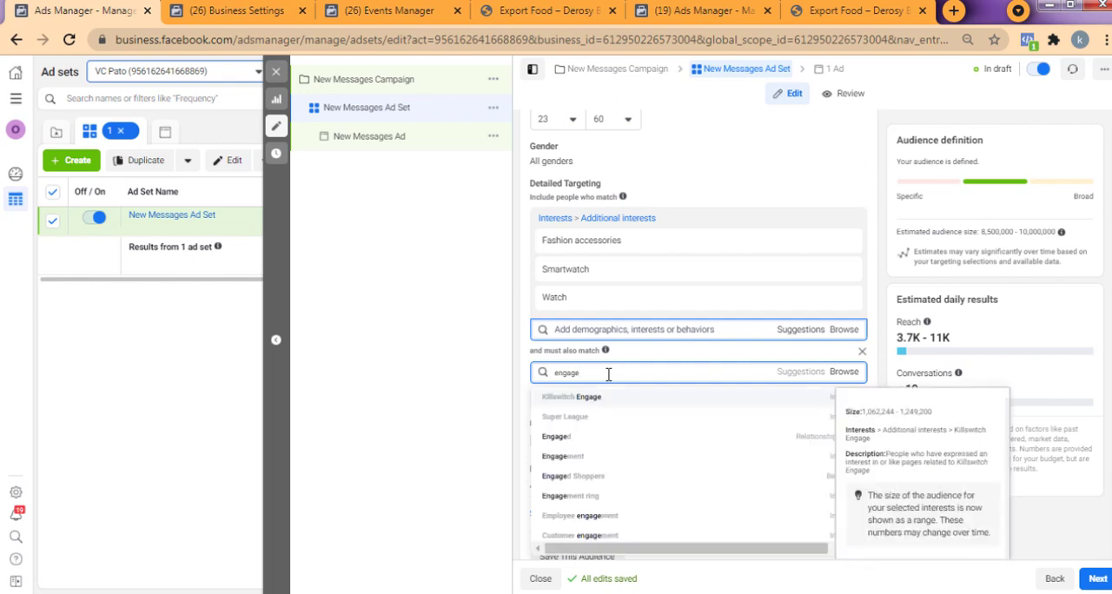
{"action": "left_click", "coordinate": [587, 484]}
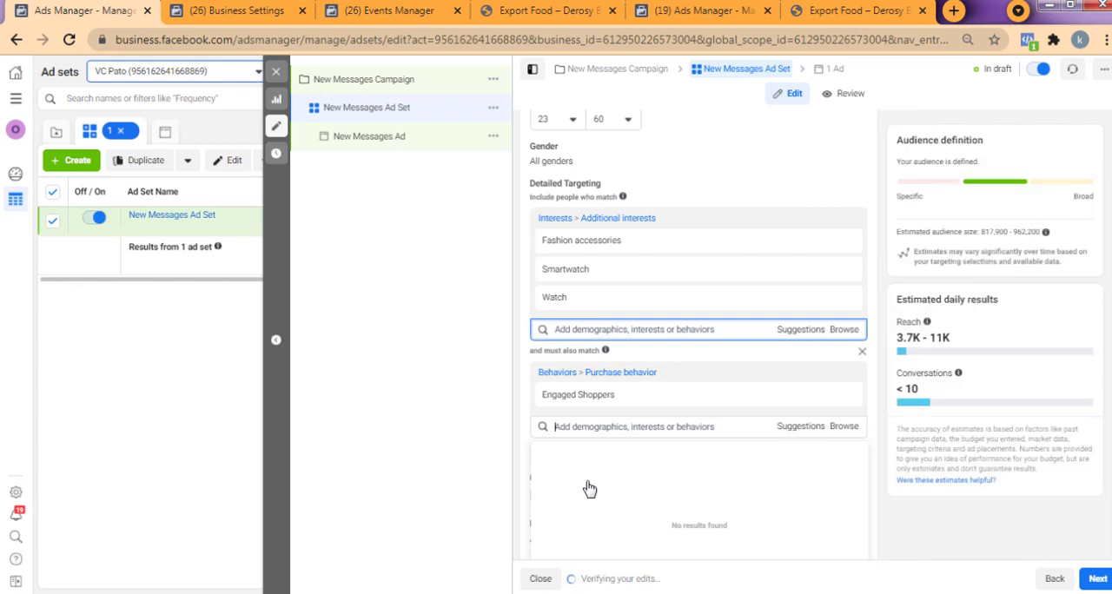
{"action": "left_click_drag", "start_coordinate": [975, 230], "coordinate": [997, 248]}
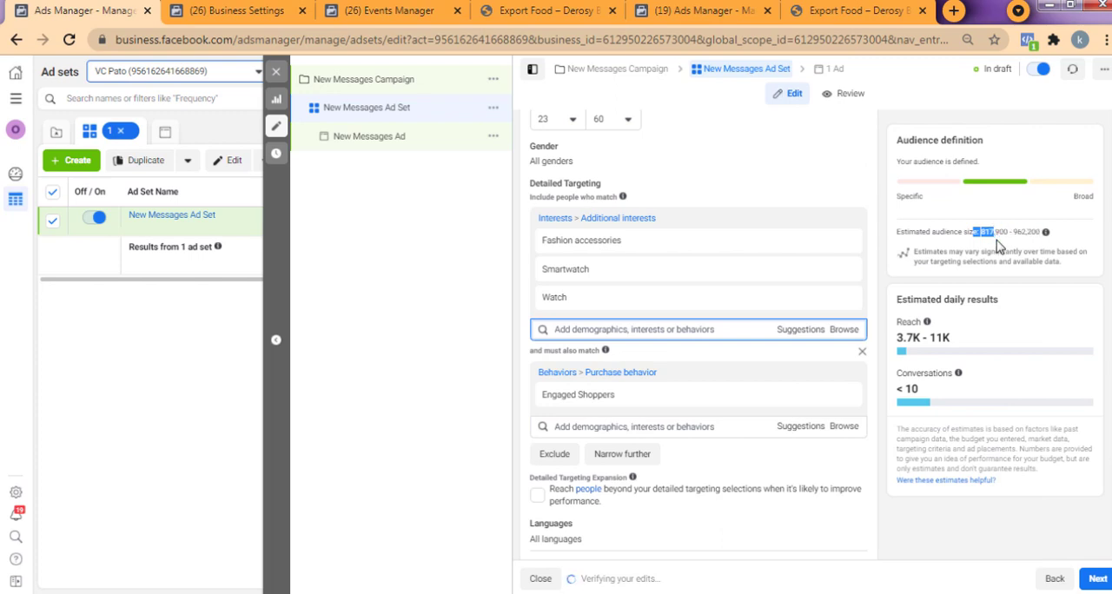
{"action": "left_click", "coordinate": [988, 232]}
{"action": "left_click_drag", "start_coordinate": [1079, 429], "coordinate": [895, 420]}
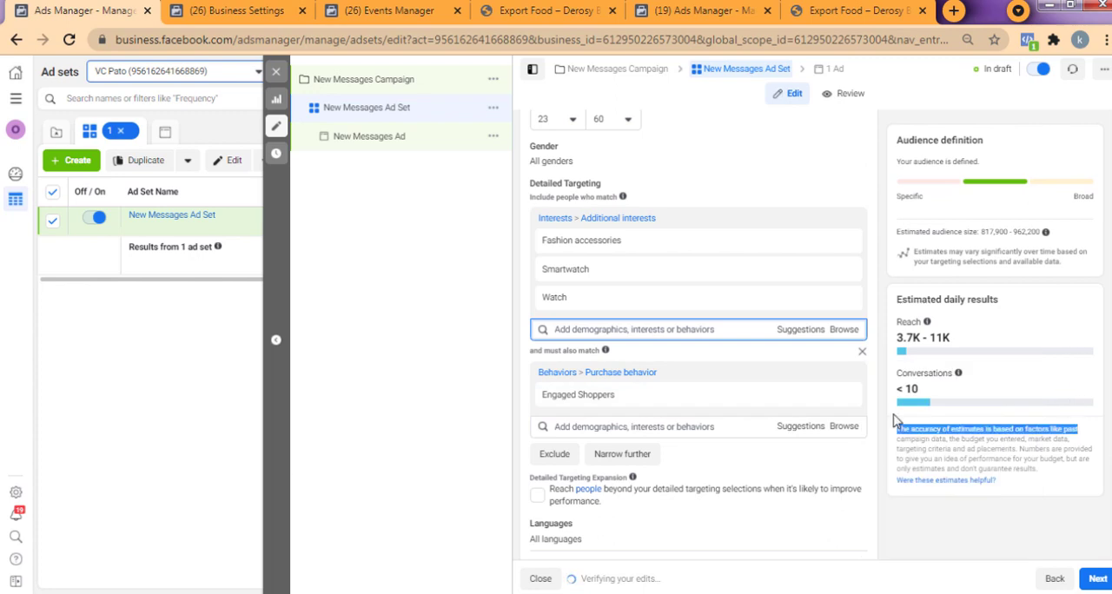
Add the suggested behaviors Facebook Payments users (90 days) and Facebook Payments users (30 days) to the must-also-match group
{"action": "left_click", "coordinate": [793, 430]}
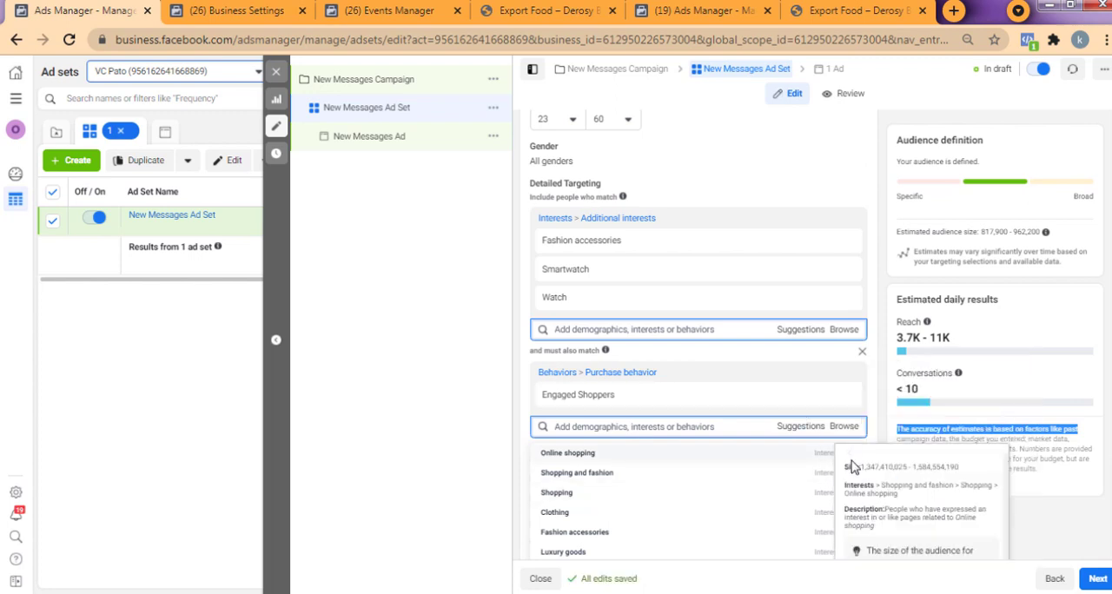
{"action": "scroll", "coordinate": [860, 491], "scroll_direction": "down", "scroll_amount": 2}
{"action": "scroll", "coordinate": [859, 491], "scroll_direction": "down", "scroll_amount": 1}
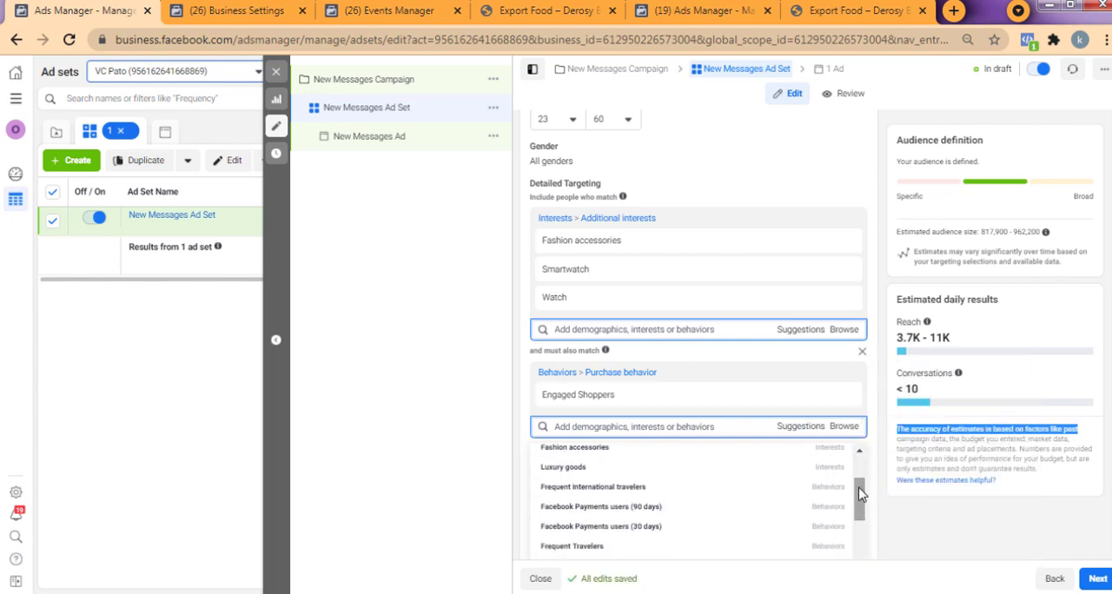
{"action": "left_click", "coordinate": [614, 513]}
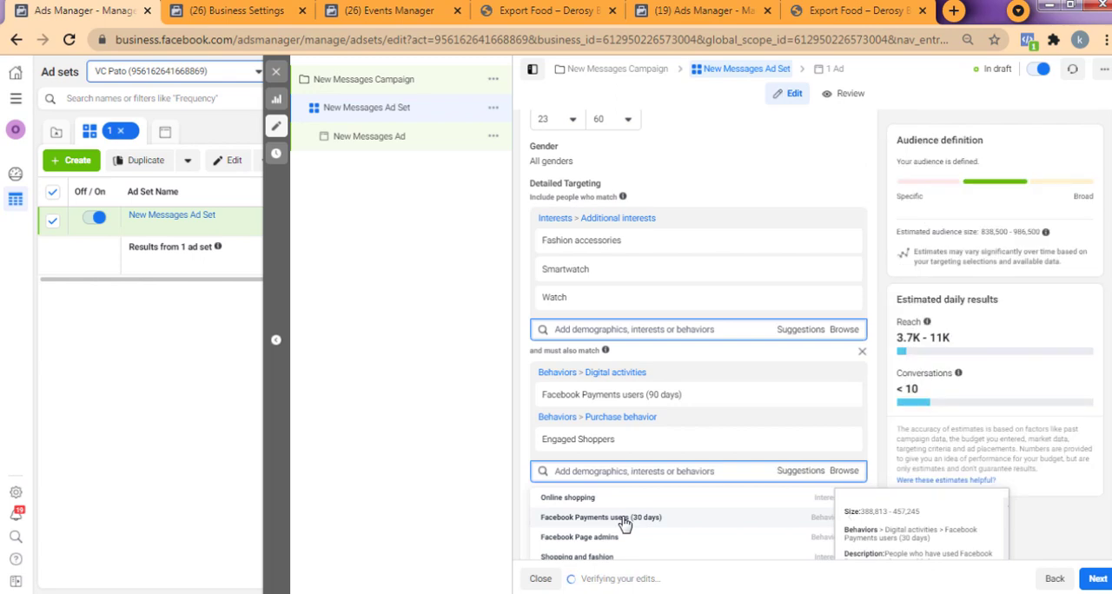
{"action": "left_click", "coordinate": [624, 519]}
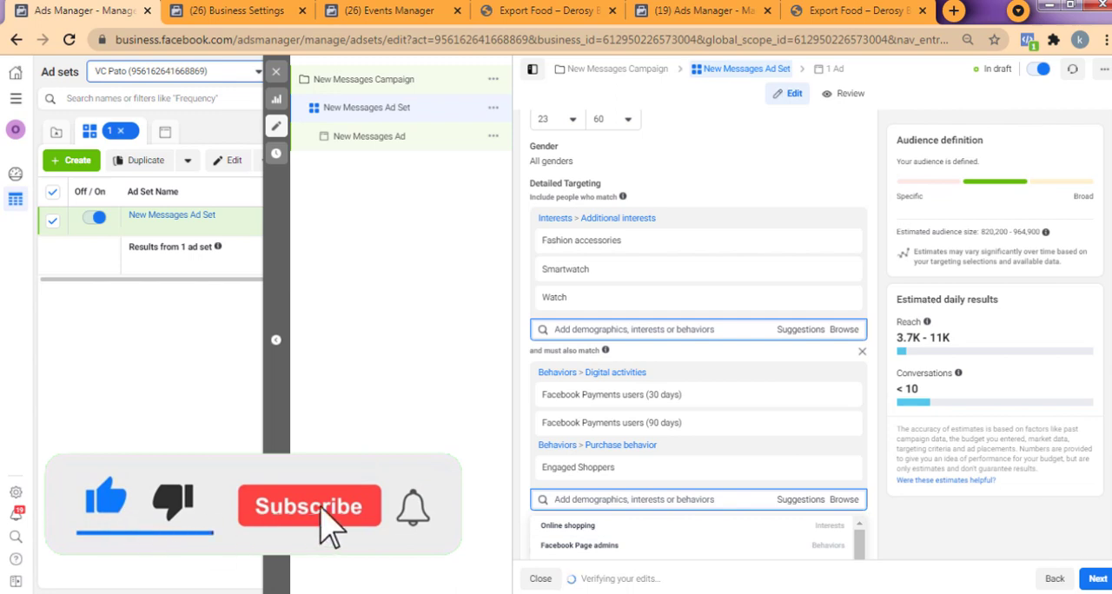
{"action": "scroll", "coordinate": [698, 347], "scroll_direction": "down", "scroll_amount": 2}
{"action": "left_click", "coordinate": [996, 404]}
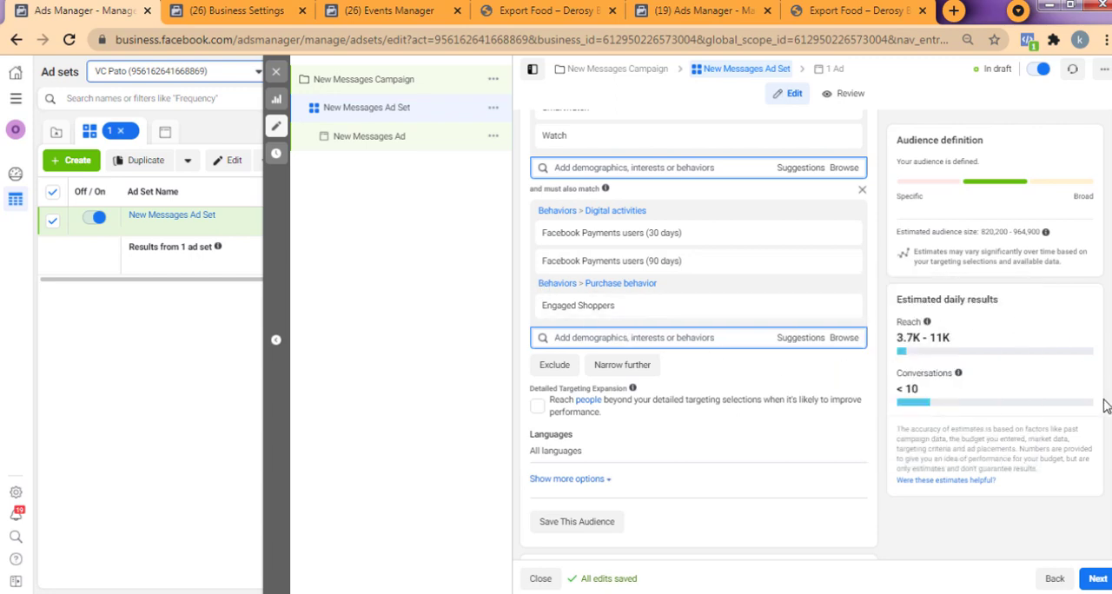
Review the estimated audience size, the remaining ad set sections and the list of saved audiences
{"action": "left_click_drag", "start_coordinate": [897, 440], "coordinate": [1071, 439]}
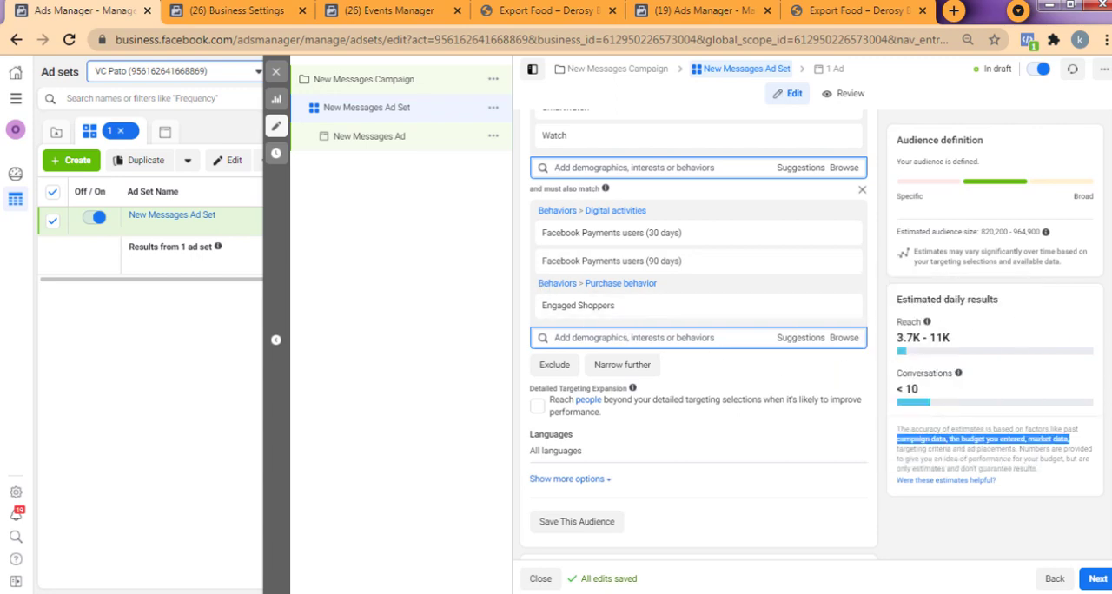
{"action": "left_click", "coordinate": [989, 232]}
{"action": "left_click_drag", "start_coordinate": [985, 231], "coordinate": [1005, 232]}
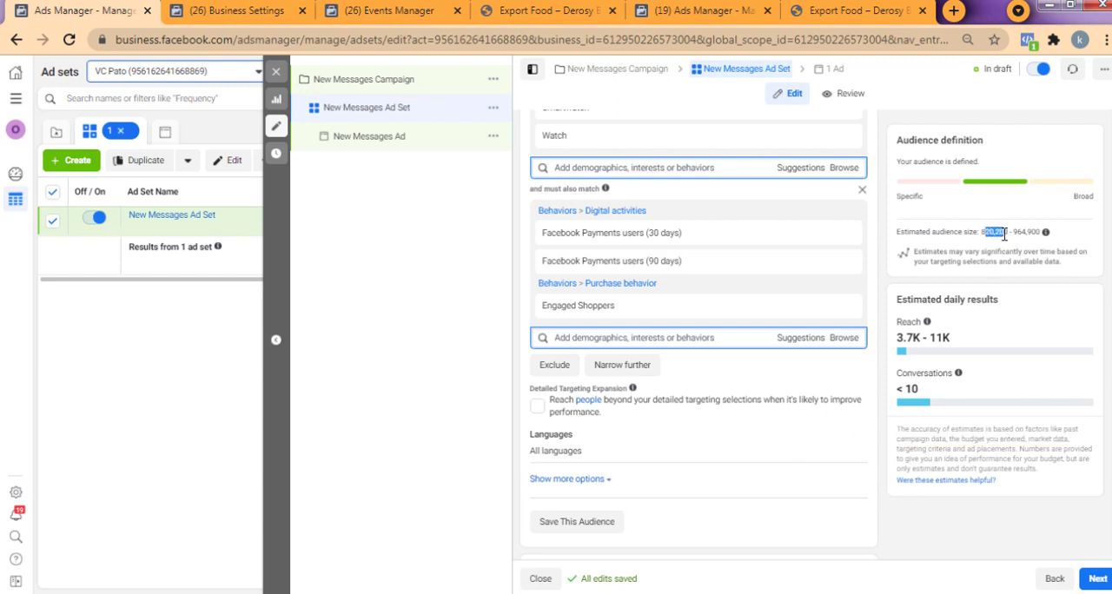
{"action": "scroll", "coordinate": [699, 333], "scroll_direction": "down", "scroll_amount": 3}
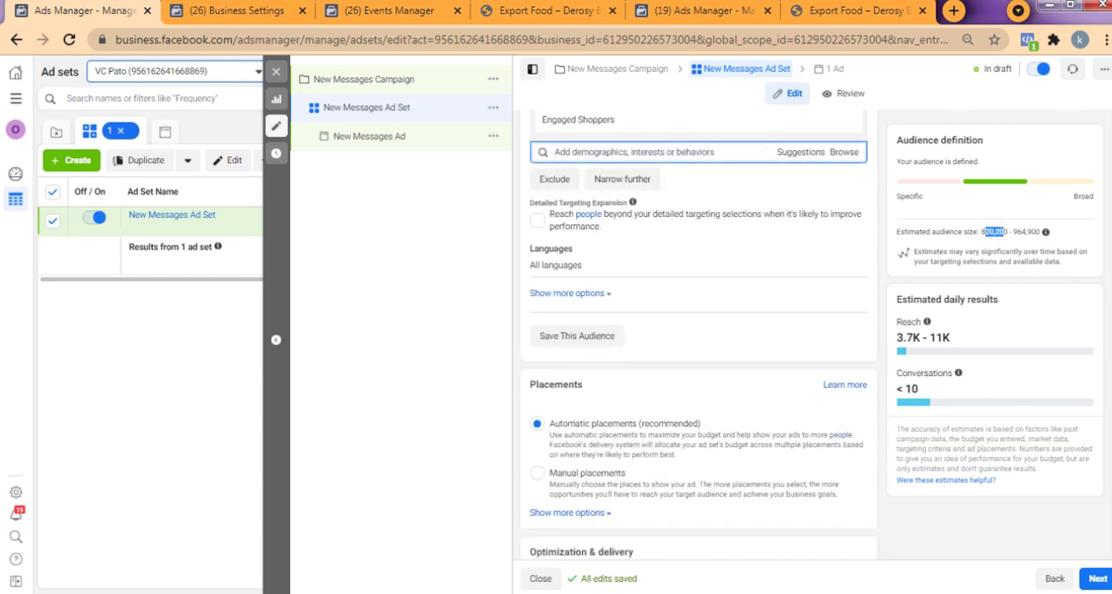
{"action": "scroll", "coordinate": [784, 390], "scroll_direction": "down", "scroll_amount": 1}
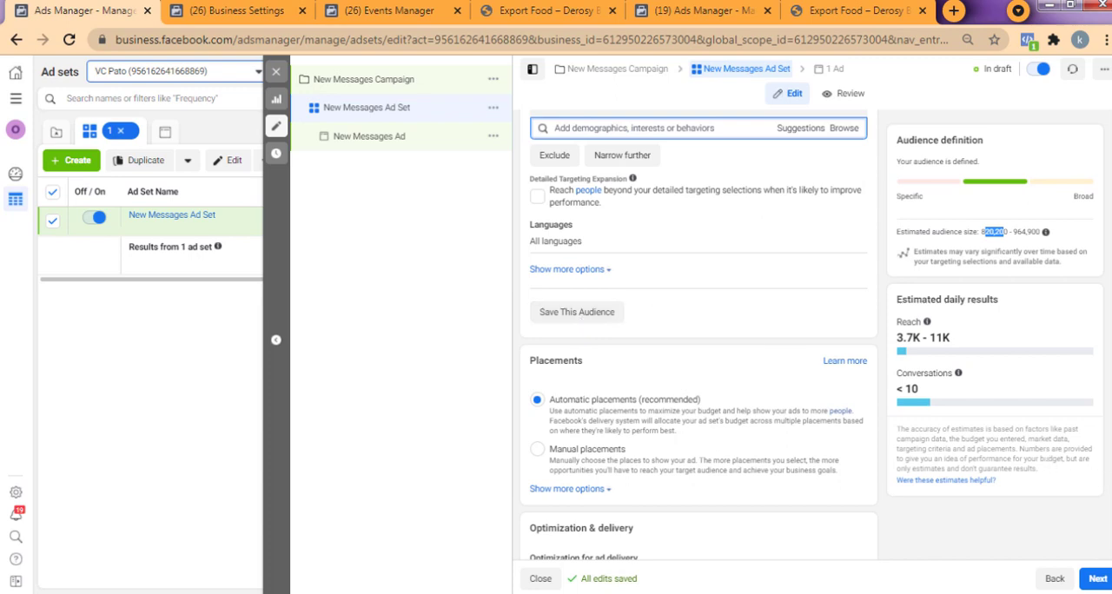
{"action": "scroll", "coordinate": [699, 335], "scroll_direction": "up", "scroll_amount": 8}
{"action": "scroll", "coordinate": [699, 335], "scroll_direction": "up", "scroll_amount": 3}
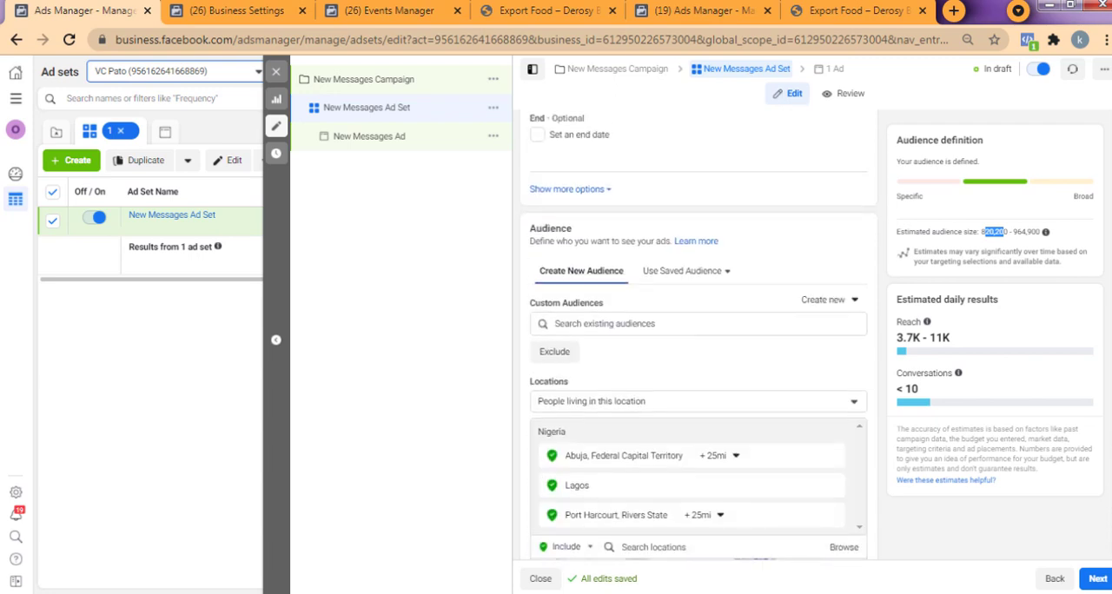
{"action": "left_click", "coordinate": [665, 280]}
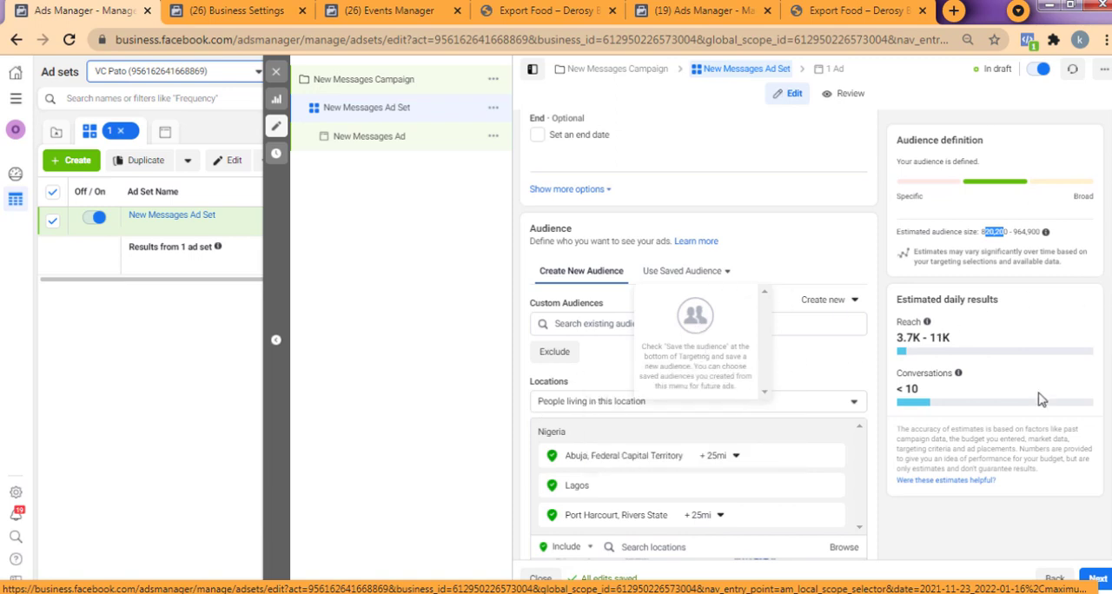
Switch the ad set to manual placements, deselect Instagram as a platform and look through the placement list
{"action": "scroll", "coordinate": [576, 368], "scroll_direction": "down", "scroll_amount": 15}
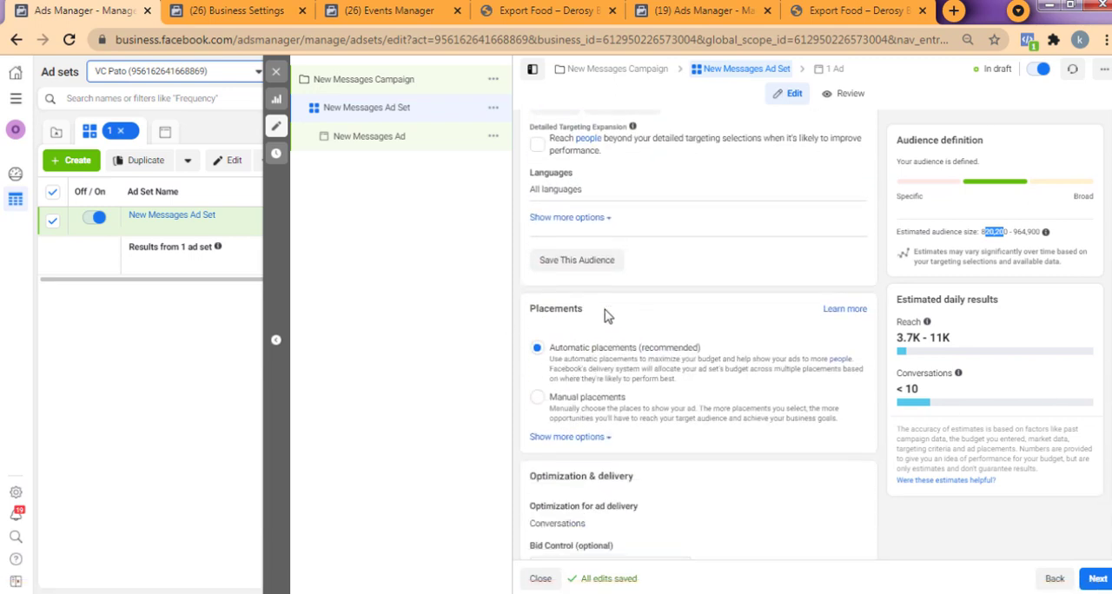
{"action": "left_click", "coordinate": [537, 403]}
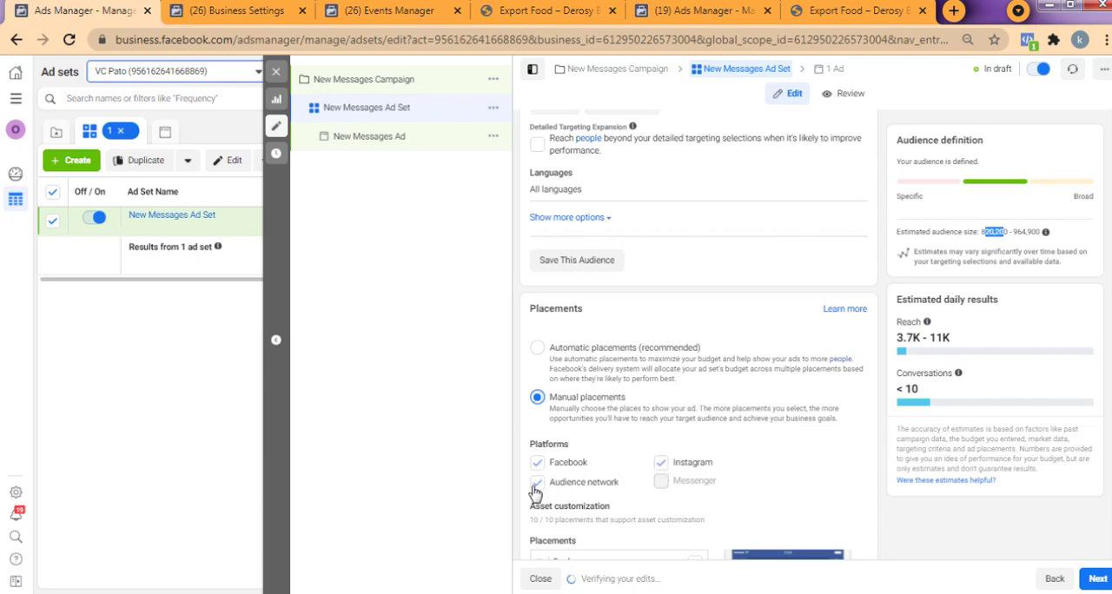
{"action": "scroll", "coordinate": [700, 348], "scroll_direction": "down", "scroll_amount": 3}
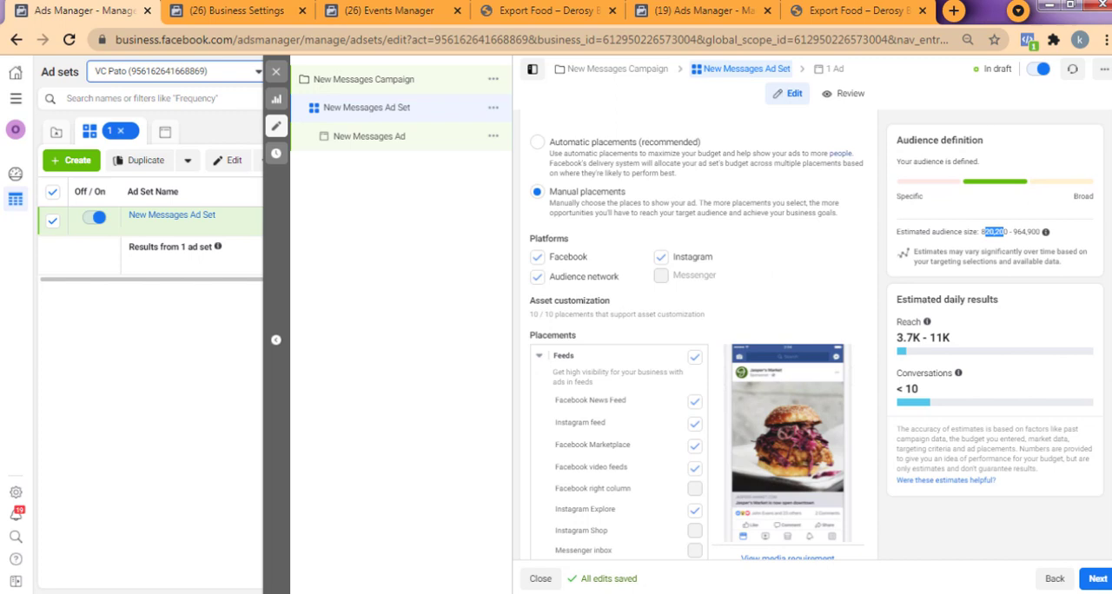
{"action": "scroll", "coordinate": [695, 339], "scroll_direction": "down", "scroll_amount": 1}
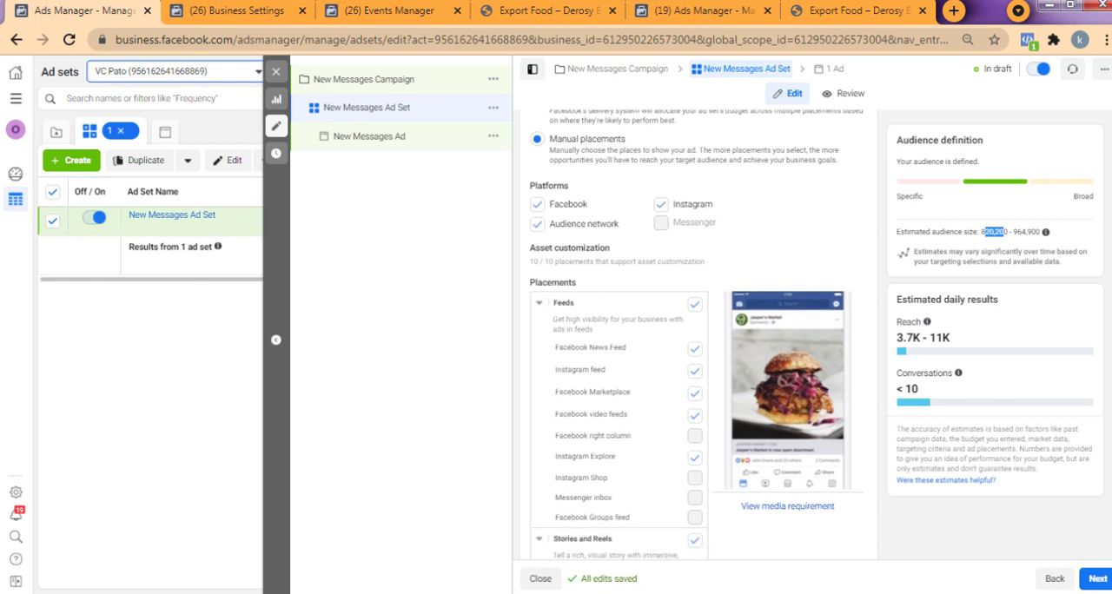
{"action": "left_click", "coordinate": [660, 206]}
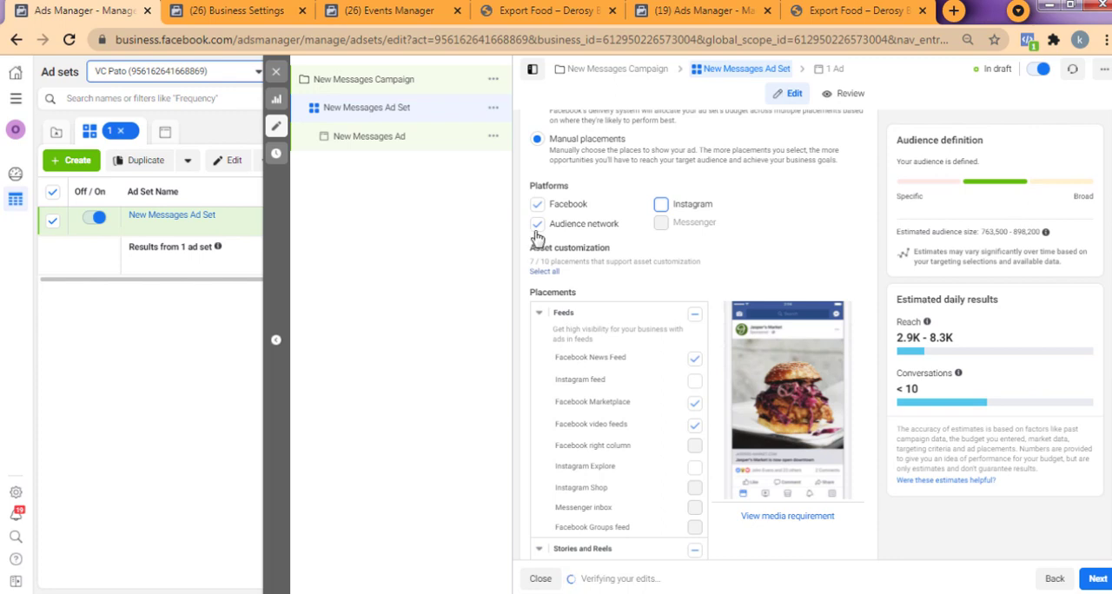
{"action": "scroll", "coordinate": [695, 347], "scroll_direction": "down", "scroll_amount": 2}
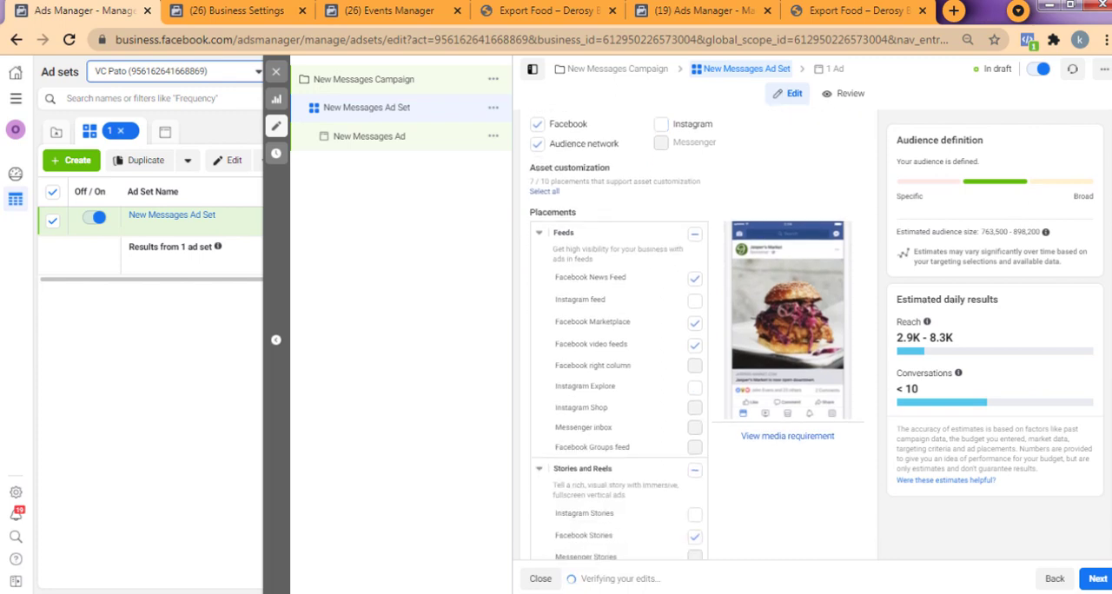
{"action": "scroll", "coordinate": [695, 347], "scroll_direction": "down", "scroll_amount": 1}
{"action": "scroll", "coordinate": [695, 348], "scroll_direction": "up", "scroll_amount": 1}
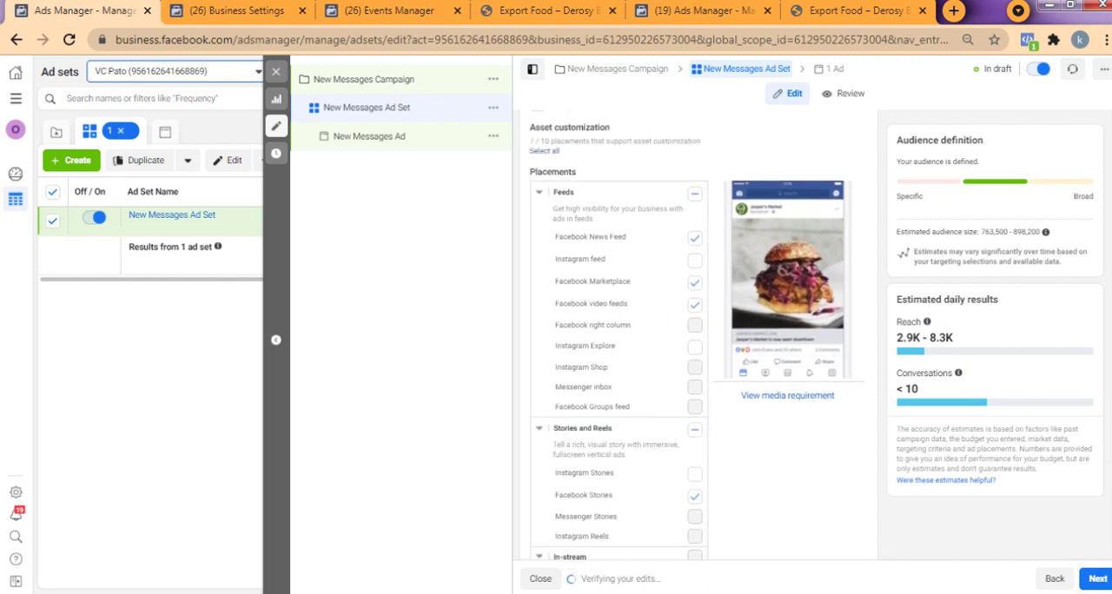
Look down the manual placement list and deselect the In-article and Apps and sites placement groups
{"action": "scroll", "coordinate": [695, 348], "scroll_direction": "down", "scroll_amount": 2}
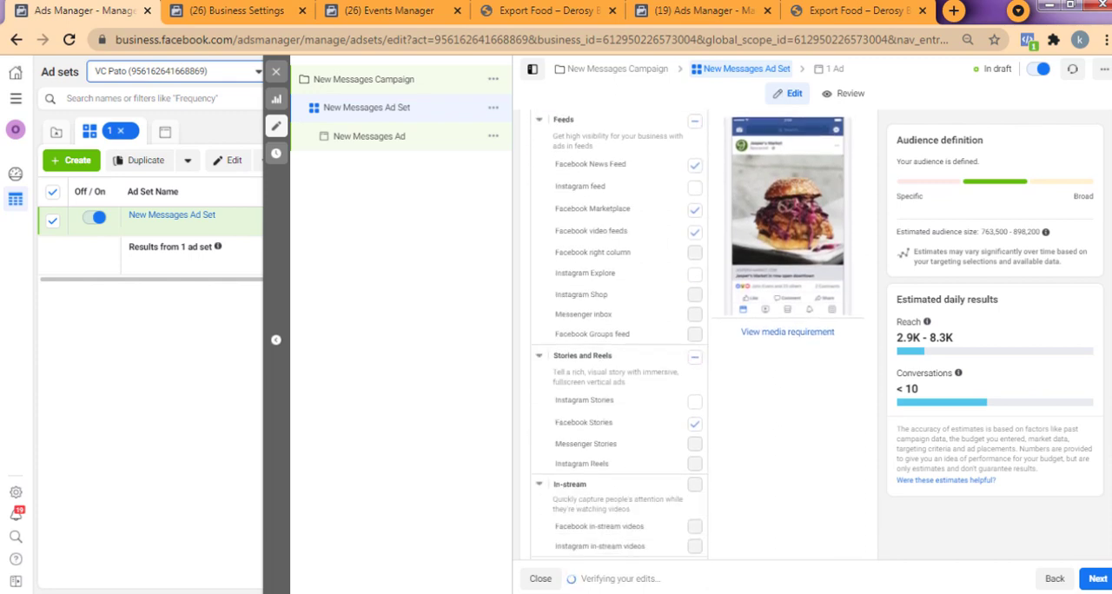
{"action": "scroll", "coordinate": [695, 348], "scroll_direction": "down", "scroll_amount": 4}
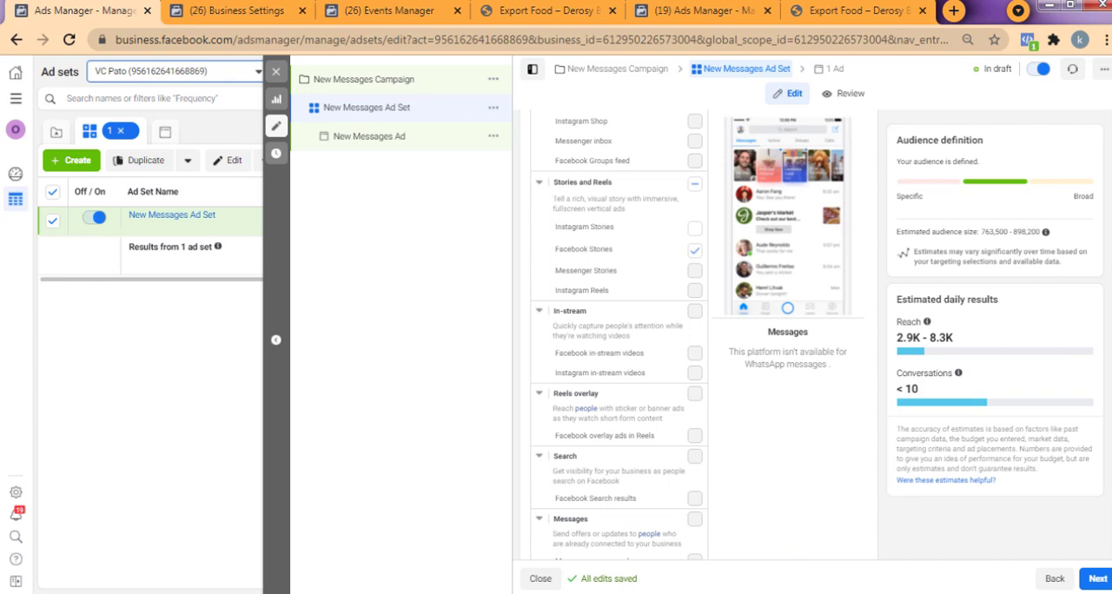
{"action": "scroll", "coordinate": [687, 451], "scroll_direction": "down", "scroll_amount": 3}
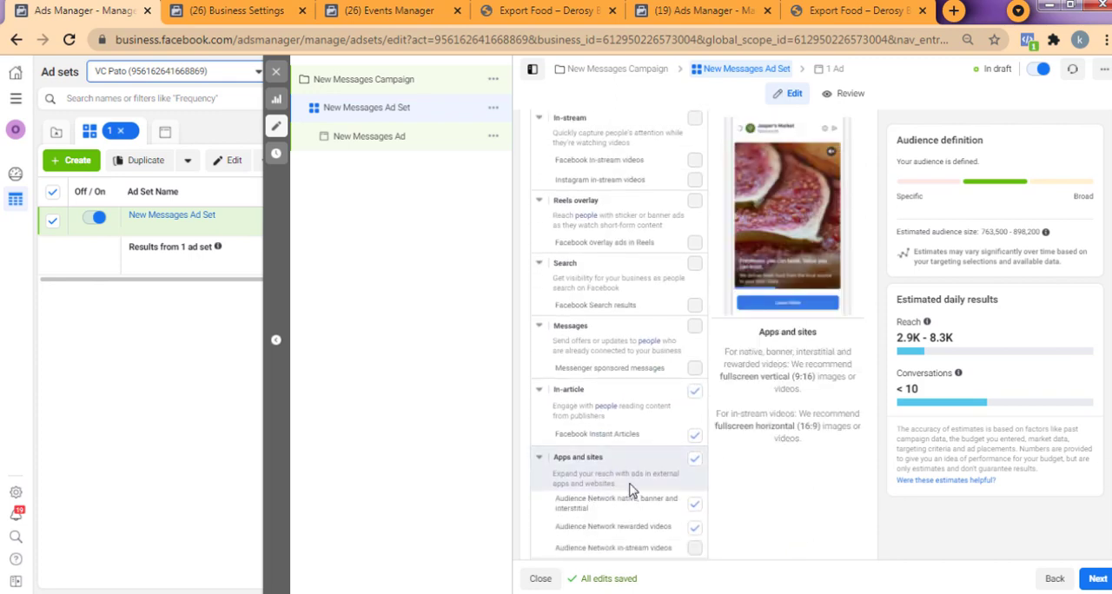
{"action": "left_click", "coordinate": [695, 393]}
{"action": "left_click", "coordinate": [695, 458]}
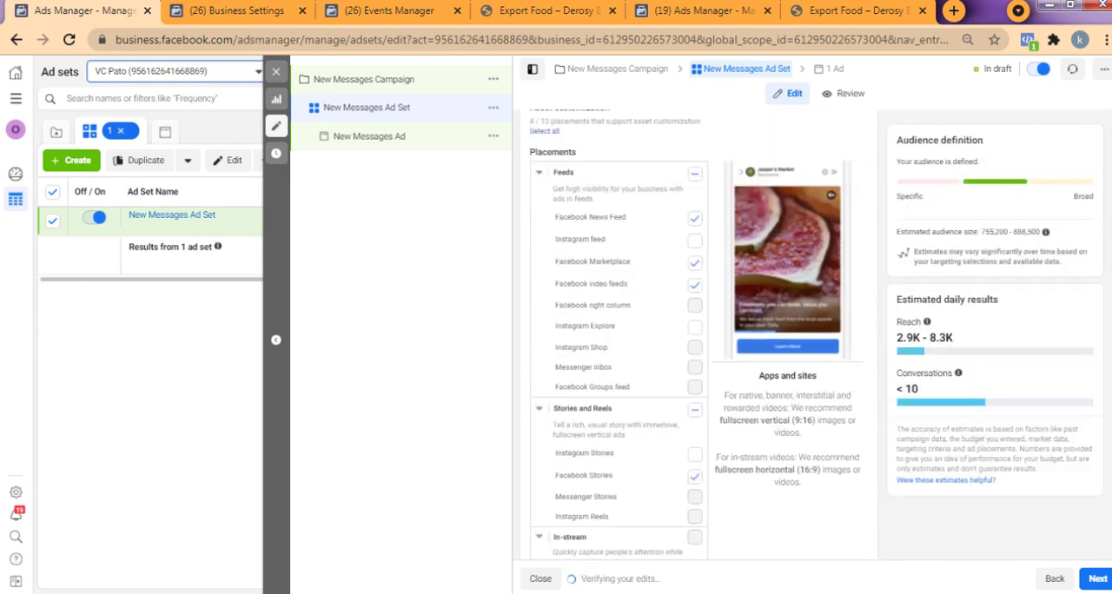
Deselect the Facebook video feeds and Facebook Stories placements, and check the estimated audience size
{"action": "scroll", "coordinate": [685, 459], "scroll_direction": "up", "scroll_amount": 2}
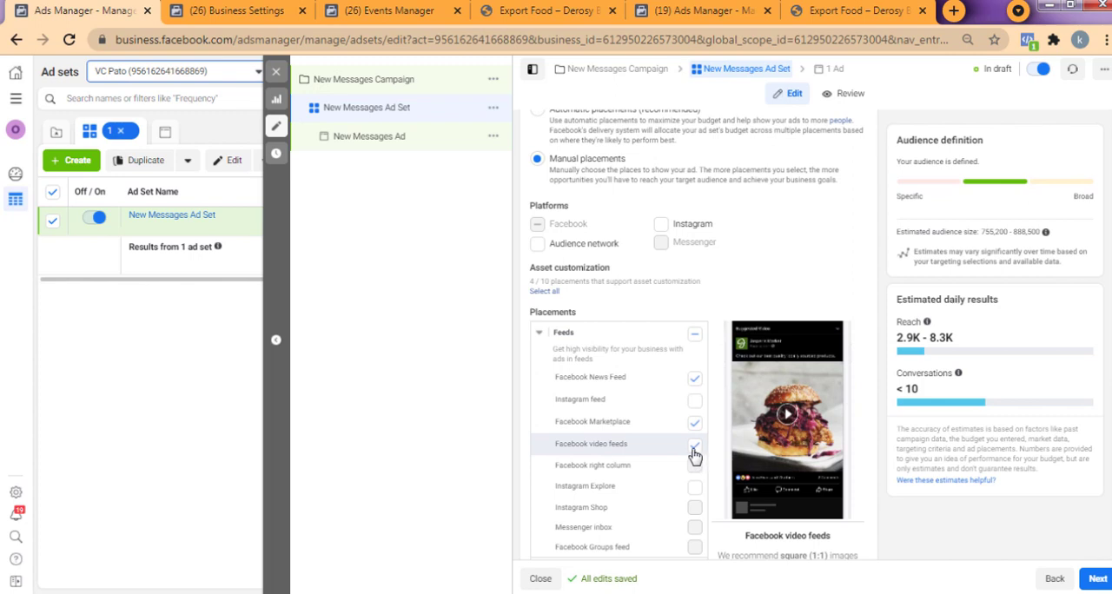
{"action": "left_click", "coordinate": [695, 445]}
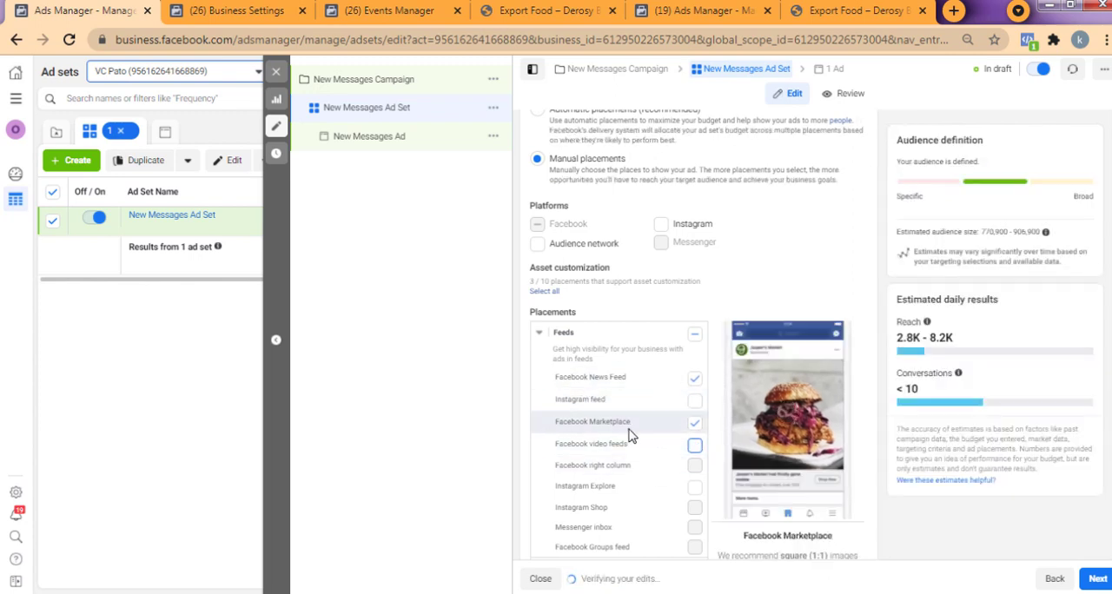
{"action": "left_click_drag", "start_coordinate": [898, 439], "coordinate": [1070, 440]}
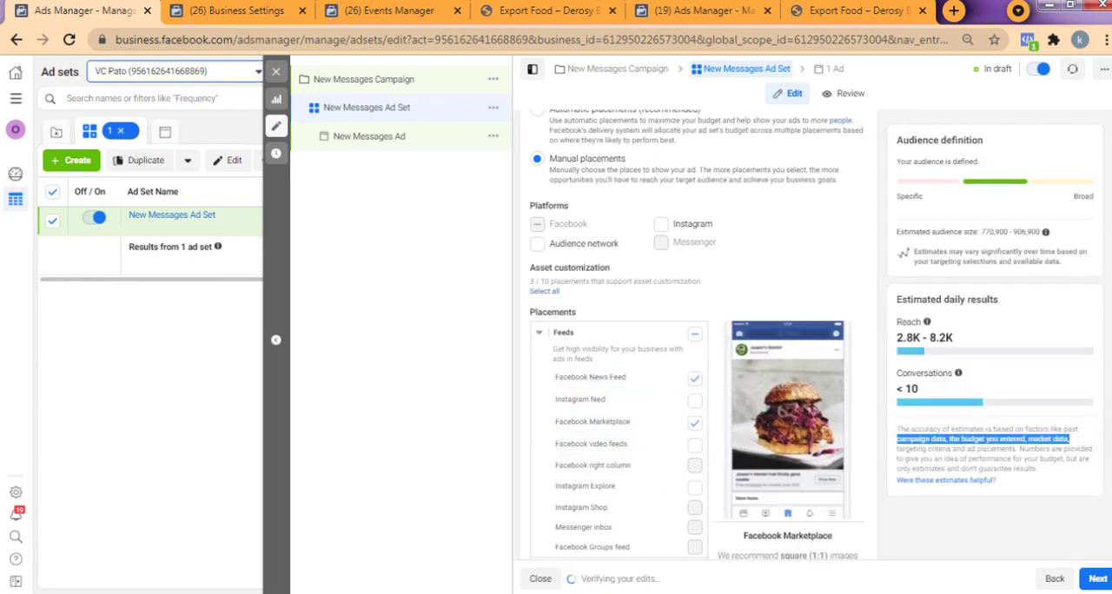
{"action": "scroll", "coordinate": [695, 335], "scroll_direction": "down", "scroll_amount": 5}
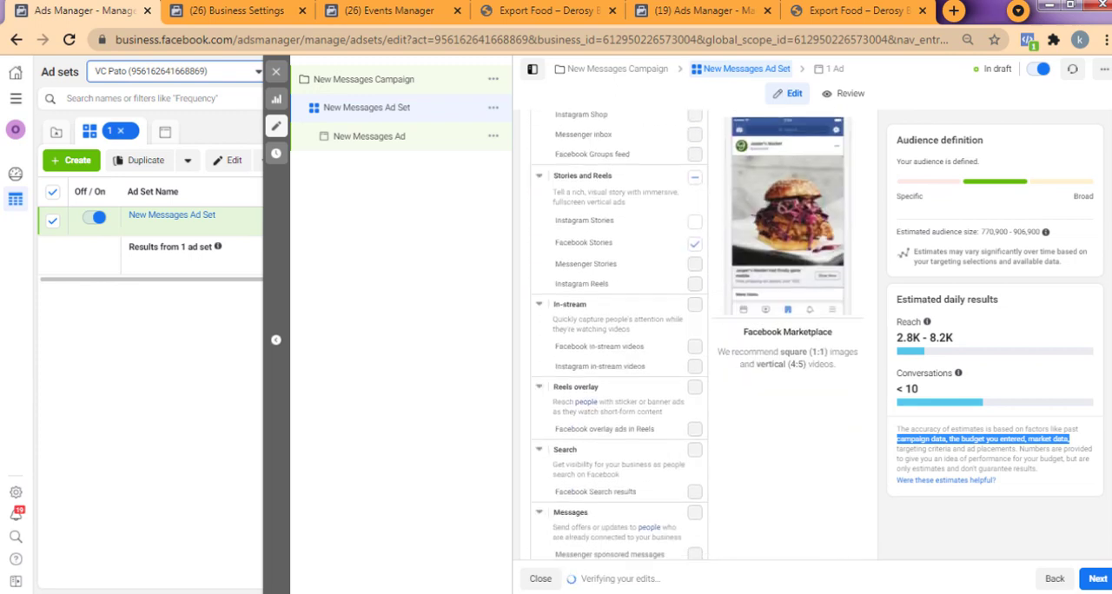
{"action": "left_click", "coordinate": [695, 246]}
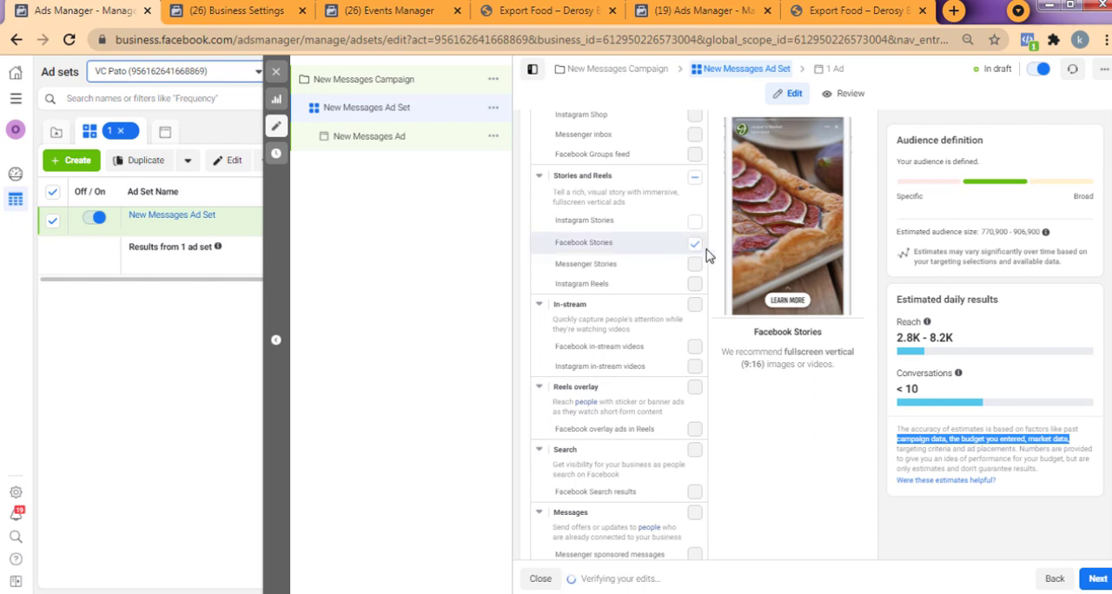
{"action": "left_click", "coordinate": [694, 246]}
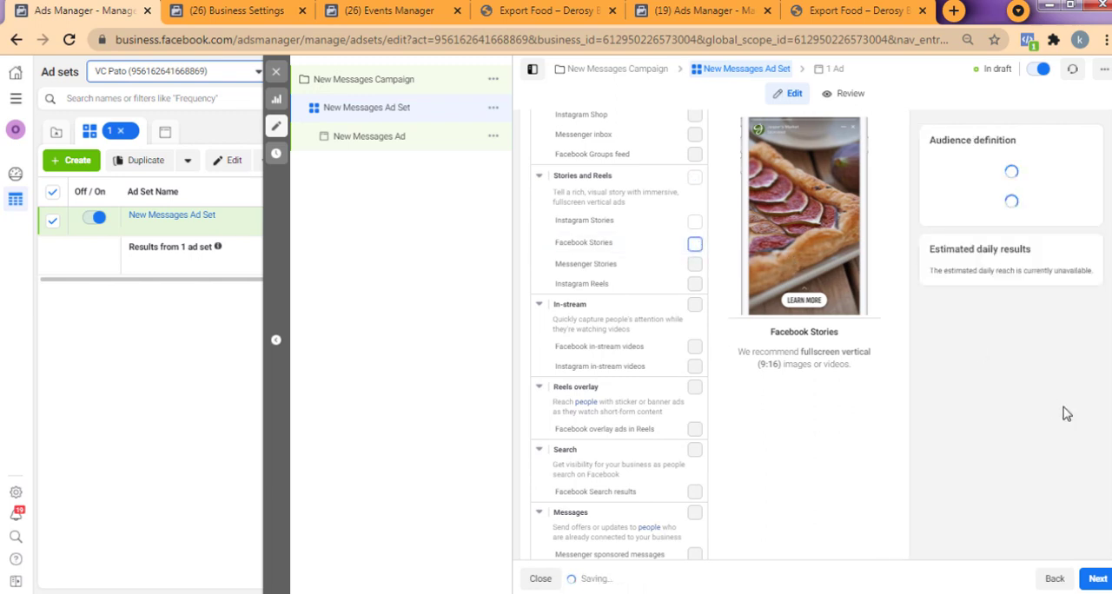
{"action": "scroll", "coordinate": [695, 245], "scroll_direction": "up", "scroll_amount": 4}
{"action": "scroll", "coordinate": [695, 245], "scroll_direction": "down", "scroll_amount": 2}
{"action": "scroll", "coordinate": [695, 261], "scroll_direction": "down", "scroll_amount": 8}
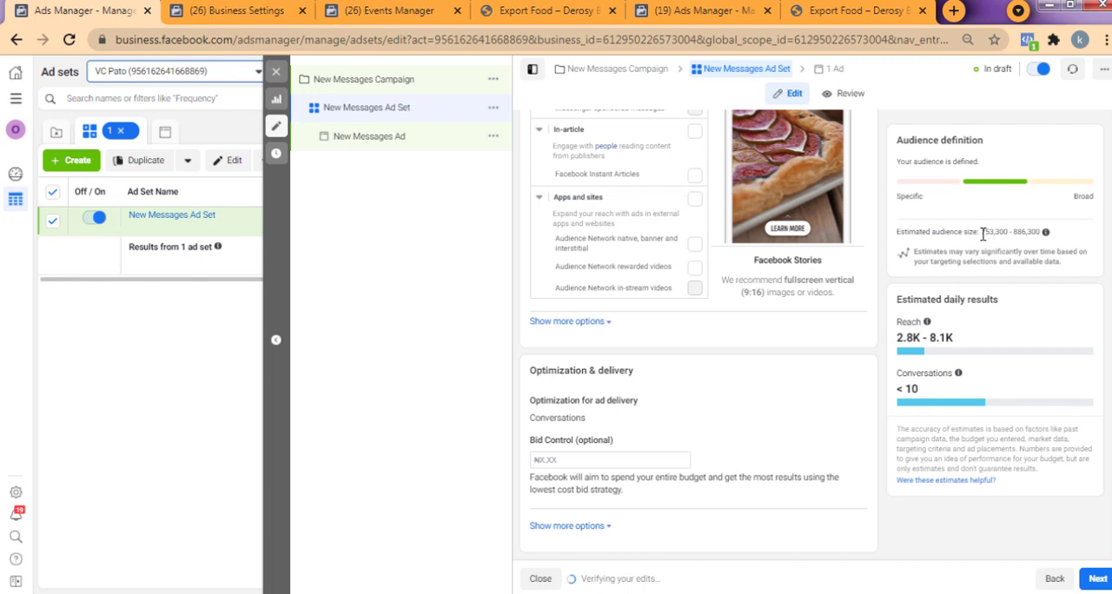
{"action": "left_click_drag", "start_coordinate": [985, 232], "coordinate": [1025, 246]}
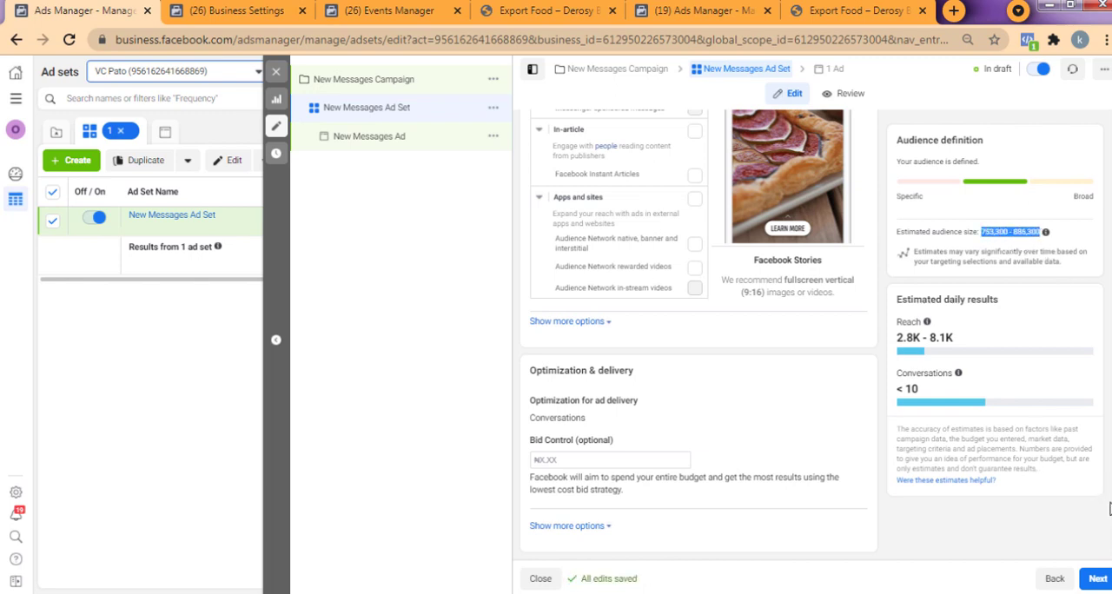
Add the suggested interest Shopping and fashion to the people included in the detailed targeting
{"action": "scroll", "coordinate": [698, 334], "scroll_direction": "up", "scroll_amount": 15}
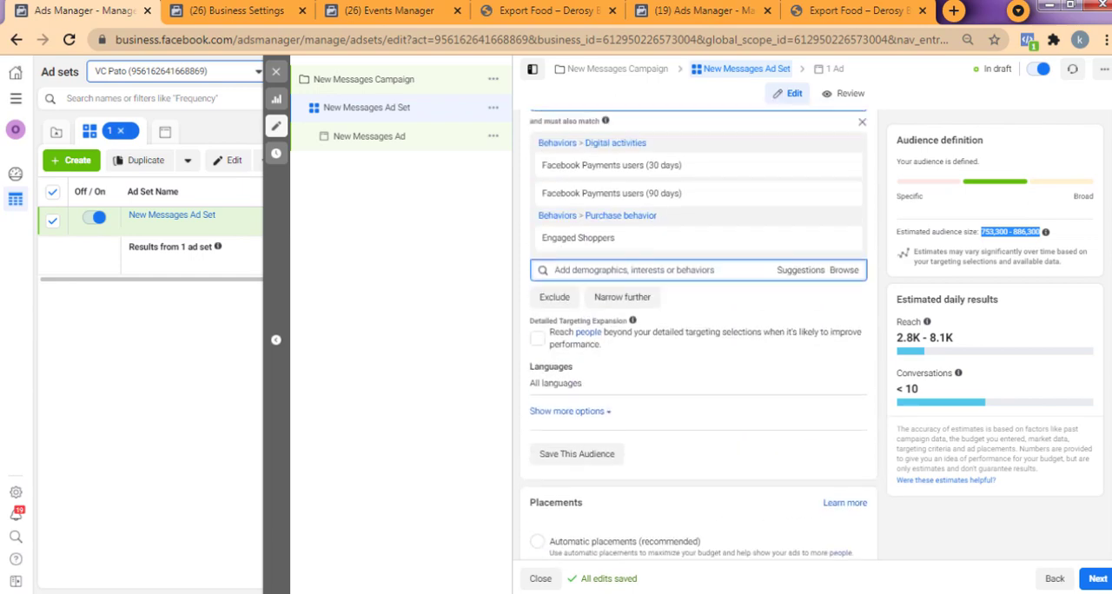
{"action": "scroll", "coordinate": [699, 334], "scroll_direction": "up", "scroll_amount": 3}
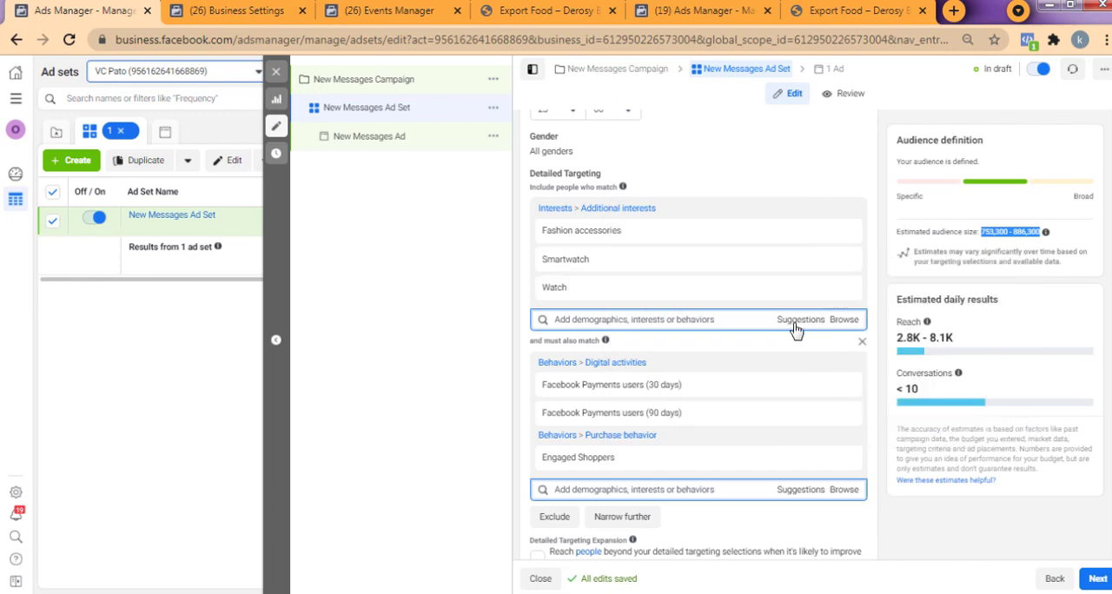
{"action": "left_click", "coordinate": [796, 329]}
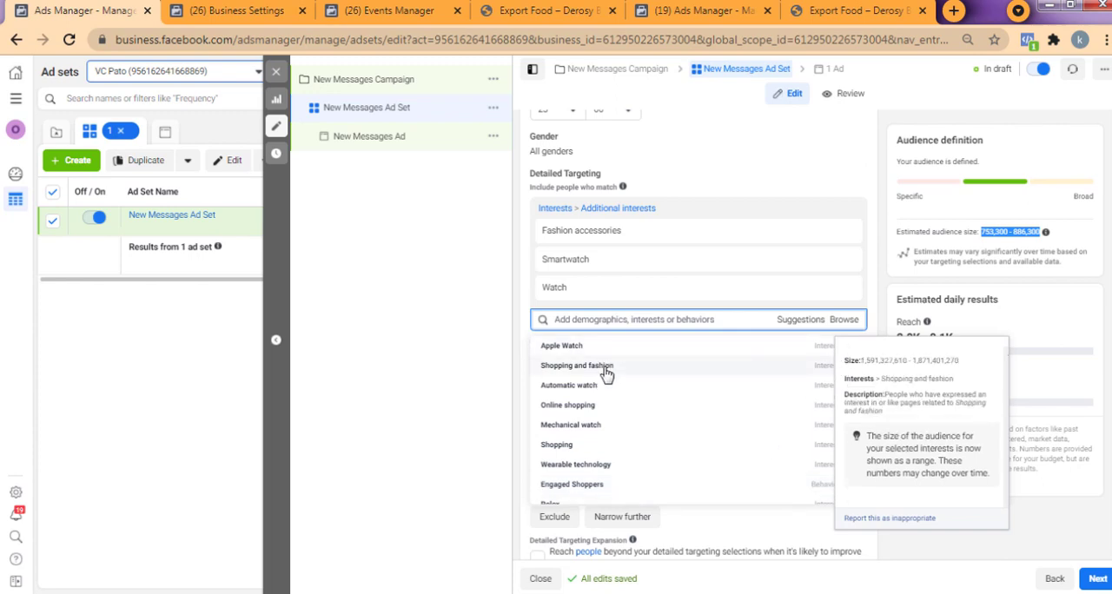
{"action": "left_click", "coordinate": [577, 365]}
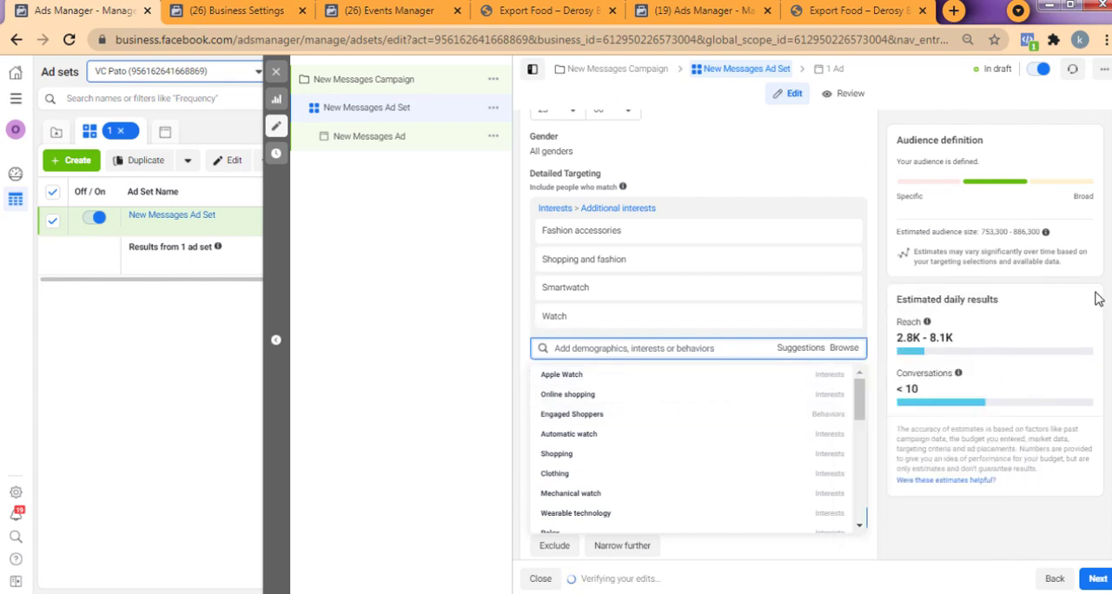
Add the suggested interest Luxury goods to the must-also-match group and check the estimated audience size
{"action": "scroll", "coordinate": [782, 269], "scroll_direction": "down", "scroll_amount": 2}
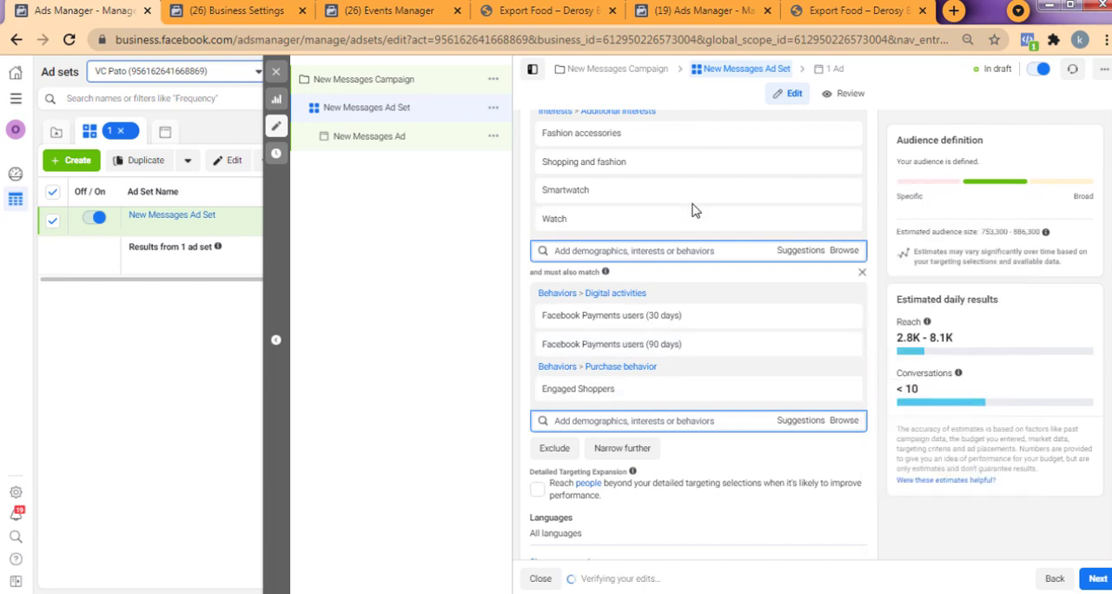
{"action": "left_click", "coordinate": [807, 422]}
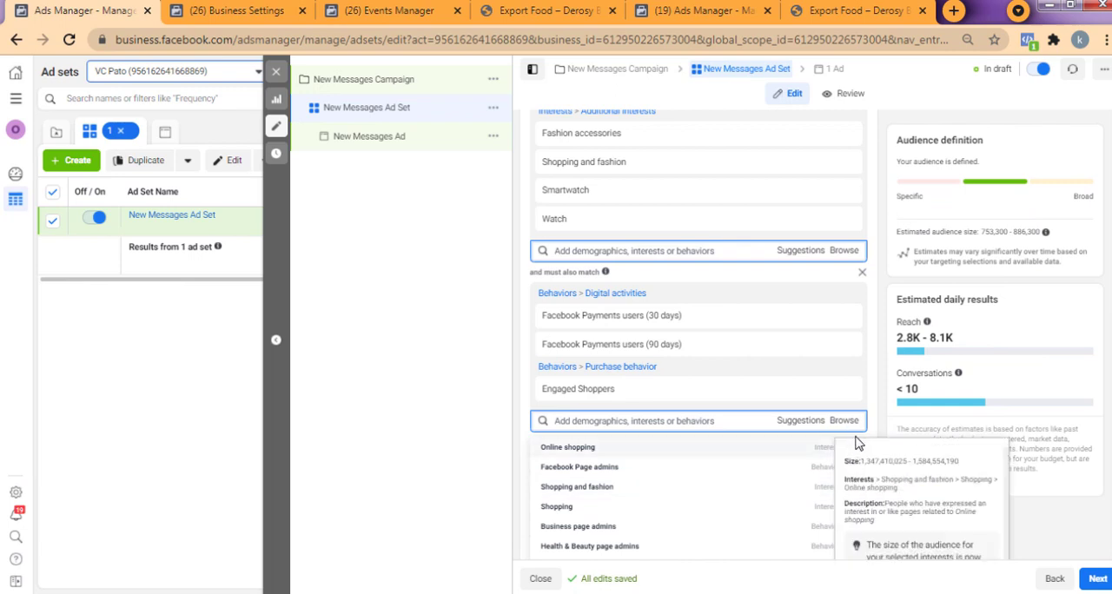
{"action": "left_click_drag", "start_coordinate": [859, 467], "coordinate": [861, 500]}
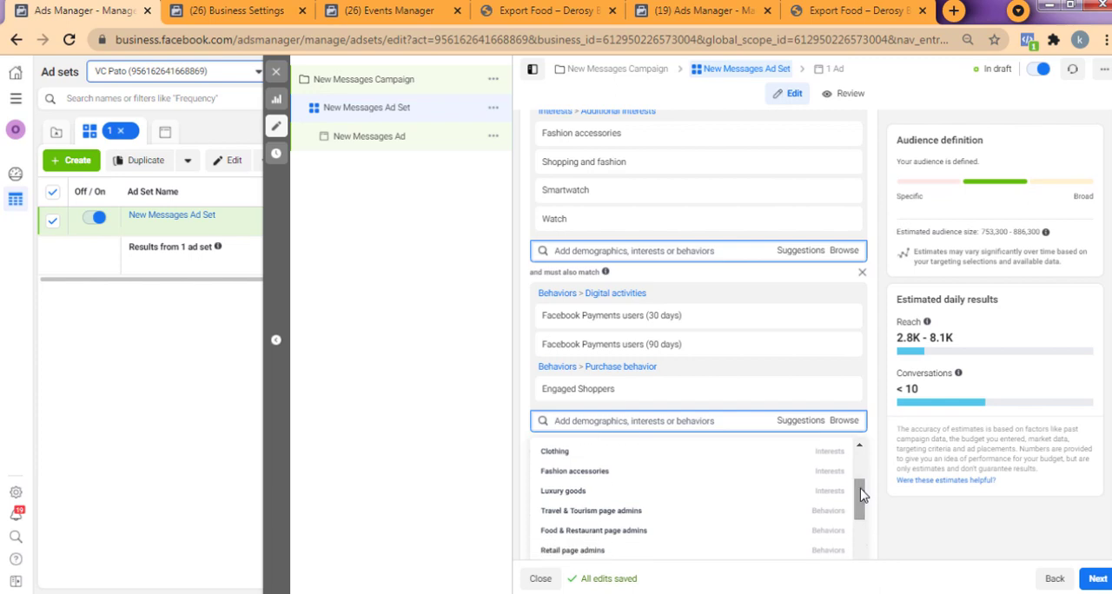
{"action": "left_click", "coordinate": [587, 493]}
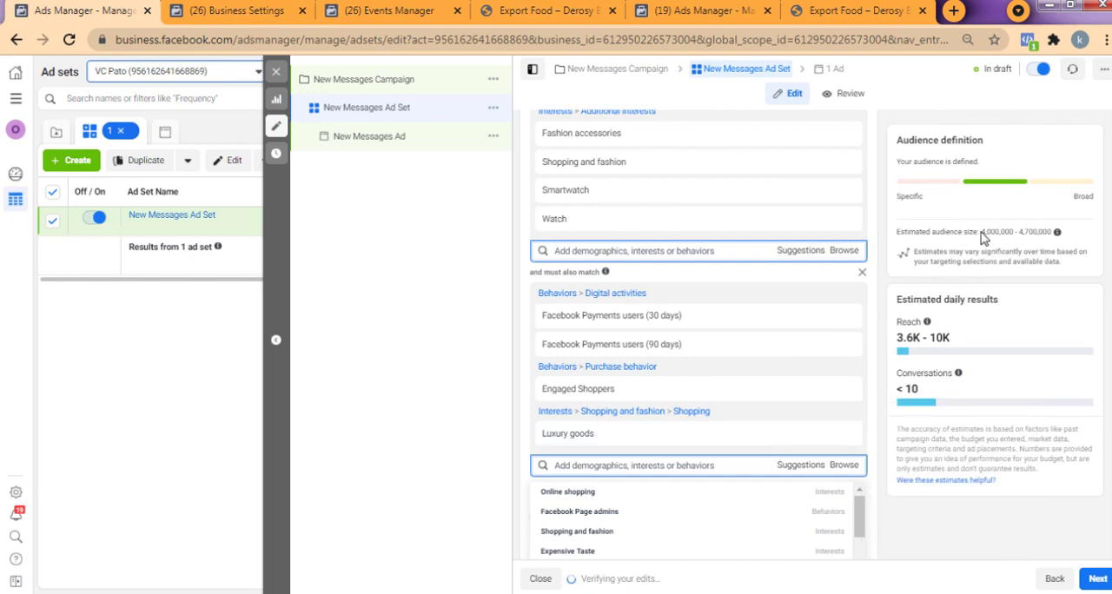
{"action": "left_click_drag", "start_coordinate": [982, 232], "coordinate": [1026, 248]}
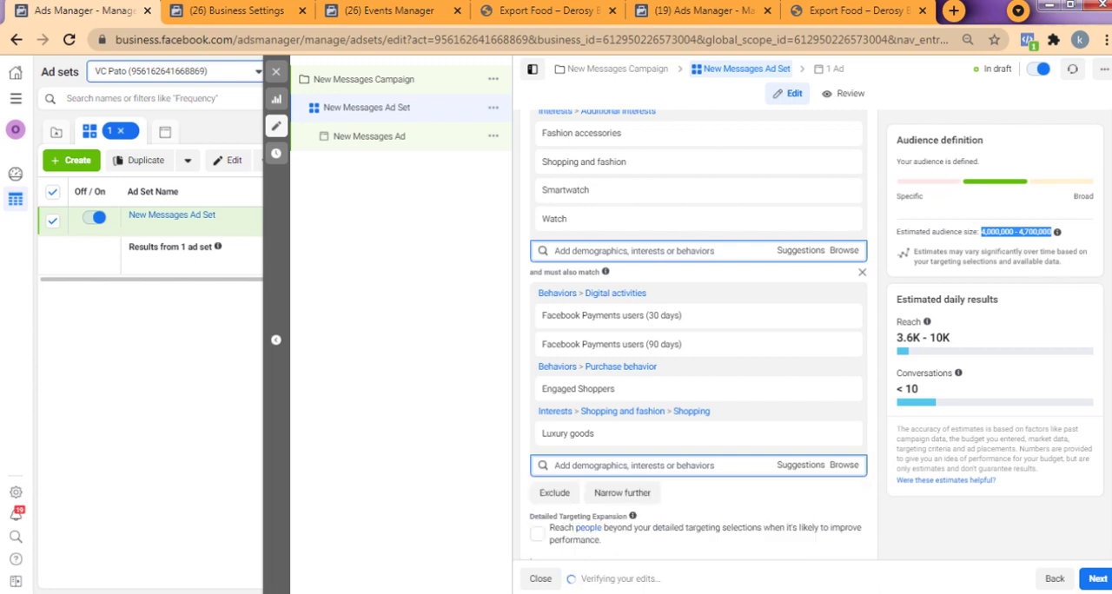
{"action": "left_click", "coordinate": [1026, 248]}
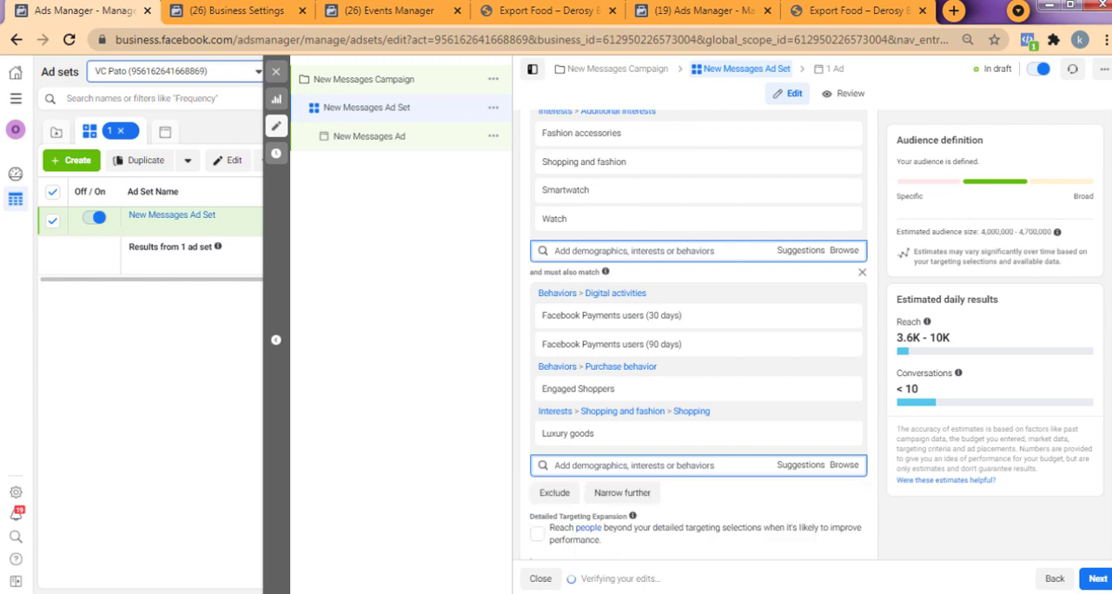
Check the ad set's remaining placement and optimization settings and proceed to the ad-level setup
{"action": "scroll", "coordinate": [699, 335], "scroll_direction": "down", "scroll_amount": 4}
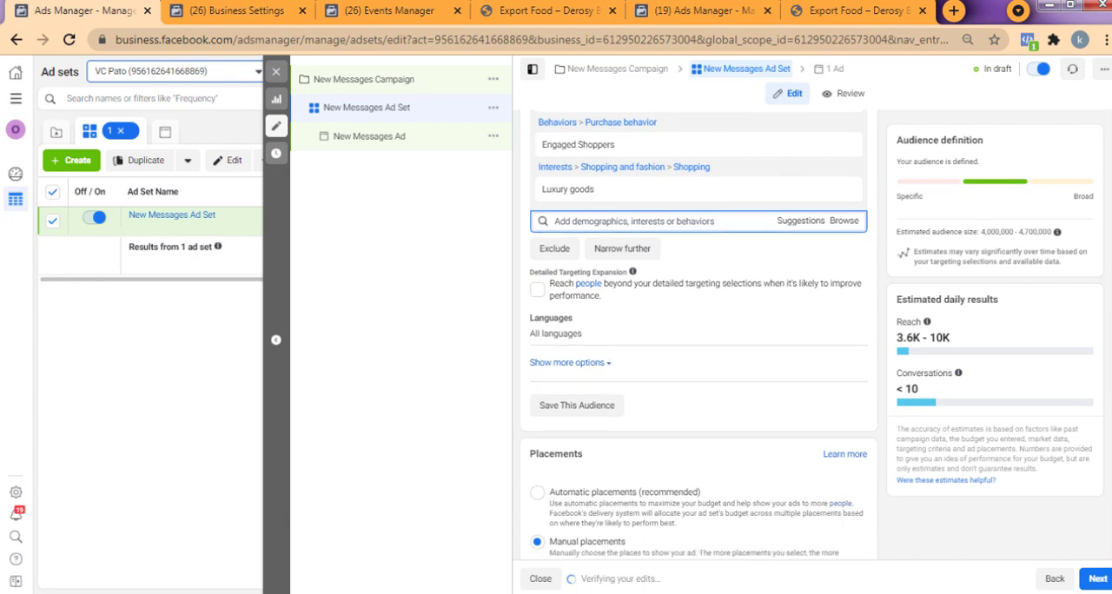
{"action": "scroll", "coordinate": [699, 335], "scroll_direction": "down", "scroll_amount": 5}
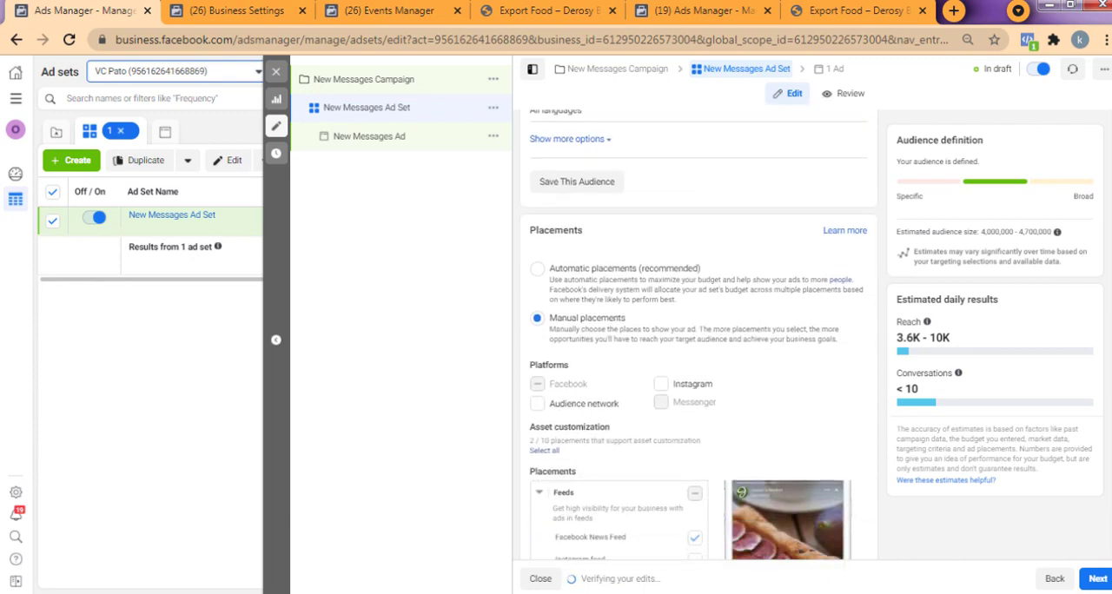
{"action": "scroll", "coordinate": [1109, 422], "scroll_direction": "down", "scroll_amount": 2}
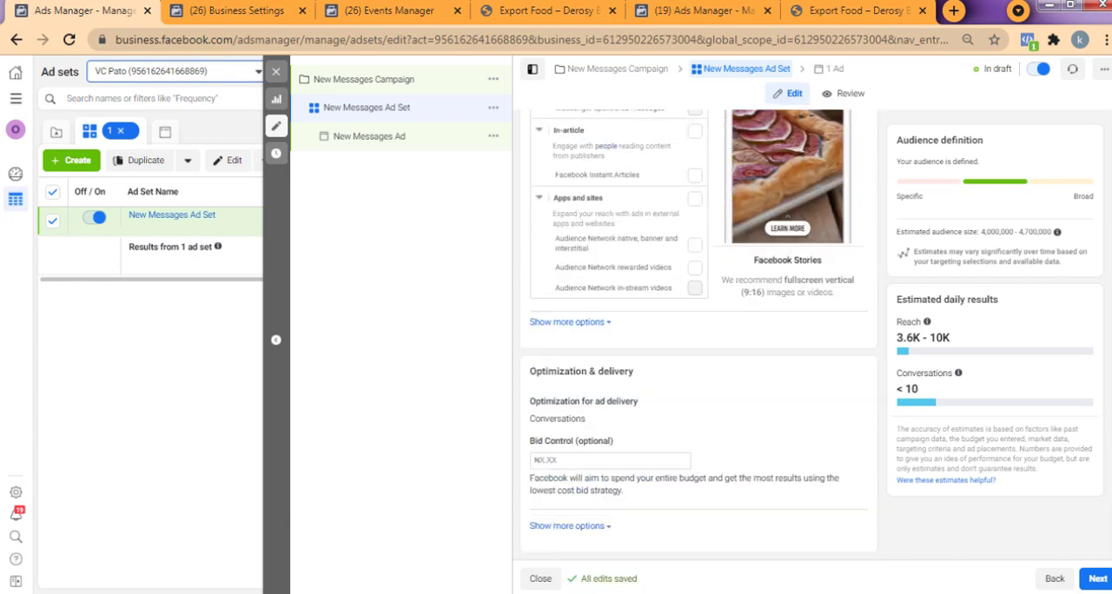
{"action": "left_click", "coordinate": [1098, 580]}
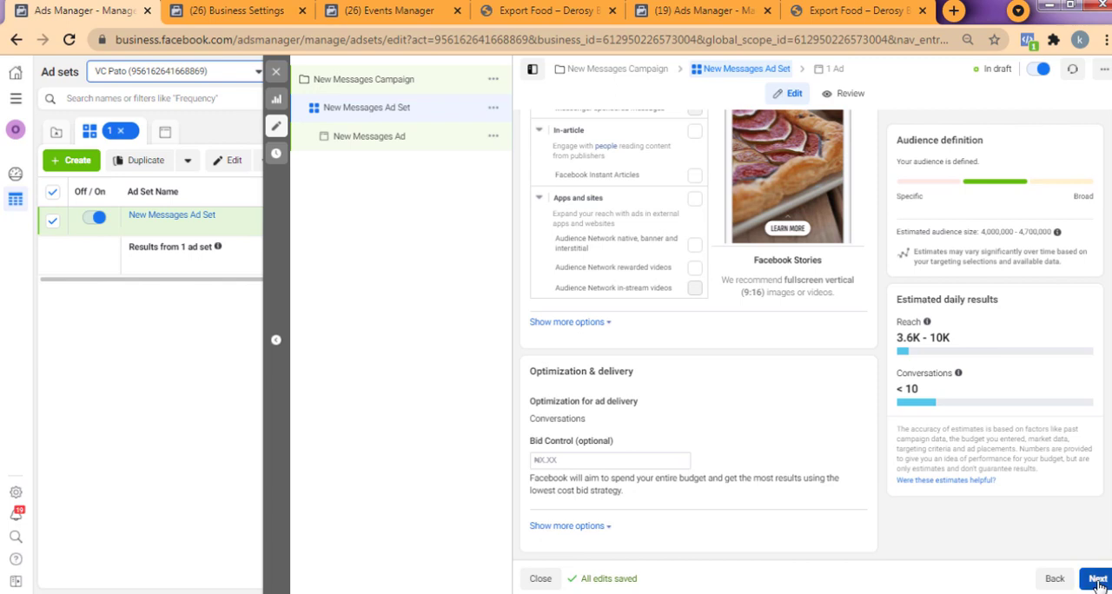
{"action": "left_click", "coordinate": [1098, 581]}
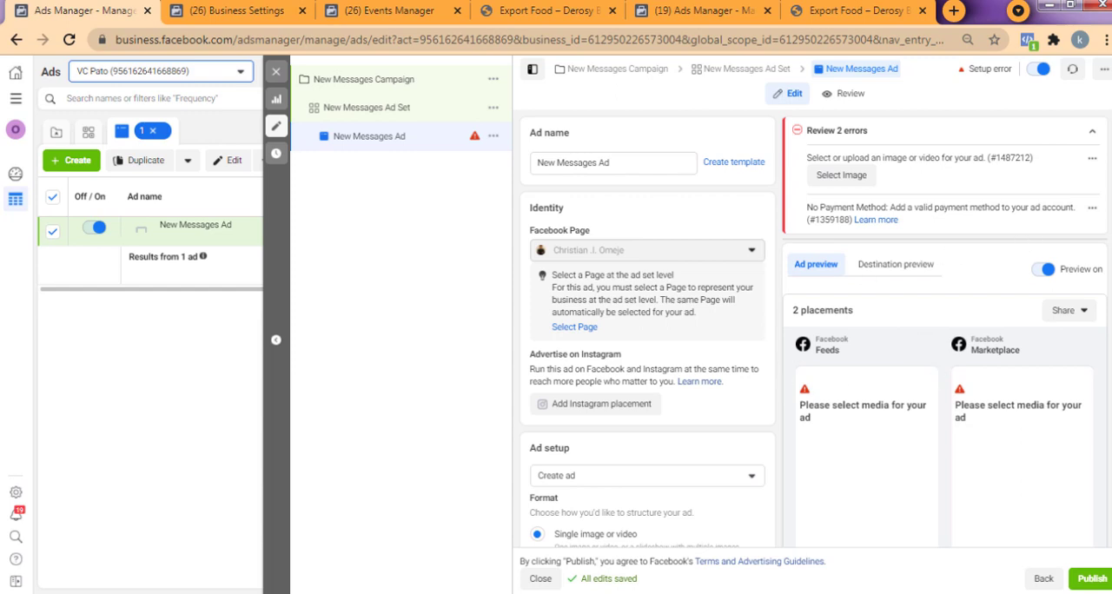
Read the payment method error, review the ad's identity and format options, and set the ad setup to Use existing post
{"action": "left_click_drag", "start_coordinate": [807, 207], "coordinate": [1076, 209]}
{"action": "left_click", "coordinate": [1068, 232]}
{"action": "scroll", "coordinate": [648, 328], "scroll_direction": "down", "scroll_amount": 1}
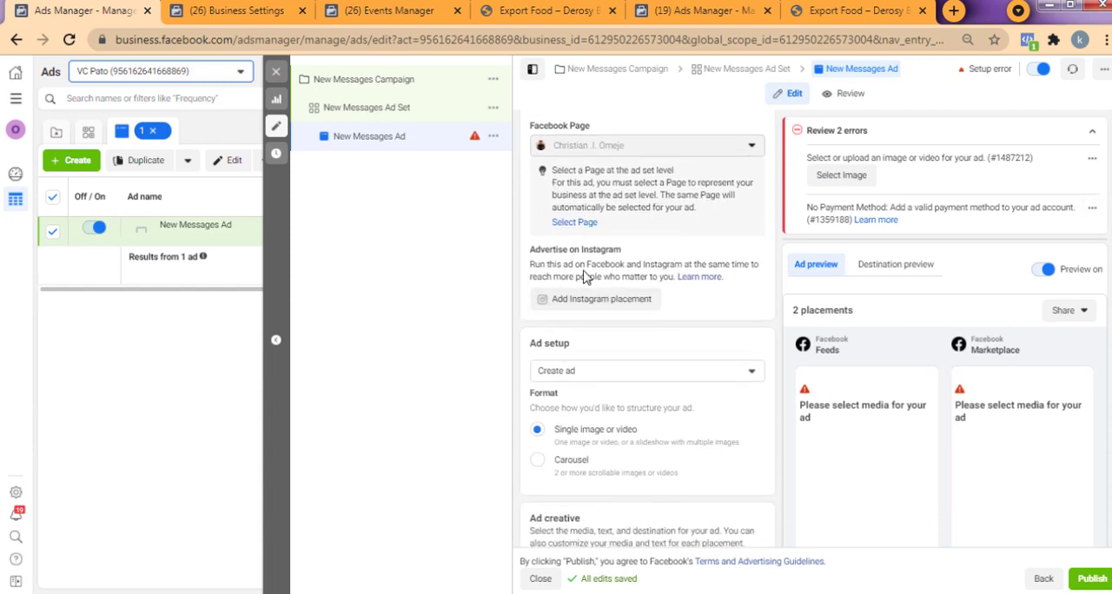
{"action": "scroll", "coordinate": [648, 328], "scroll_direction": "down", "scroll_amount": 1}
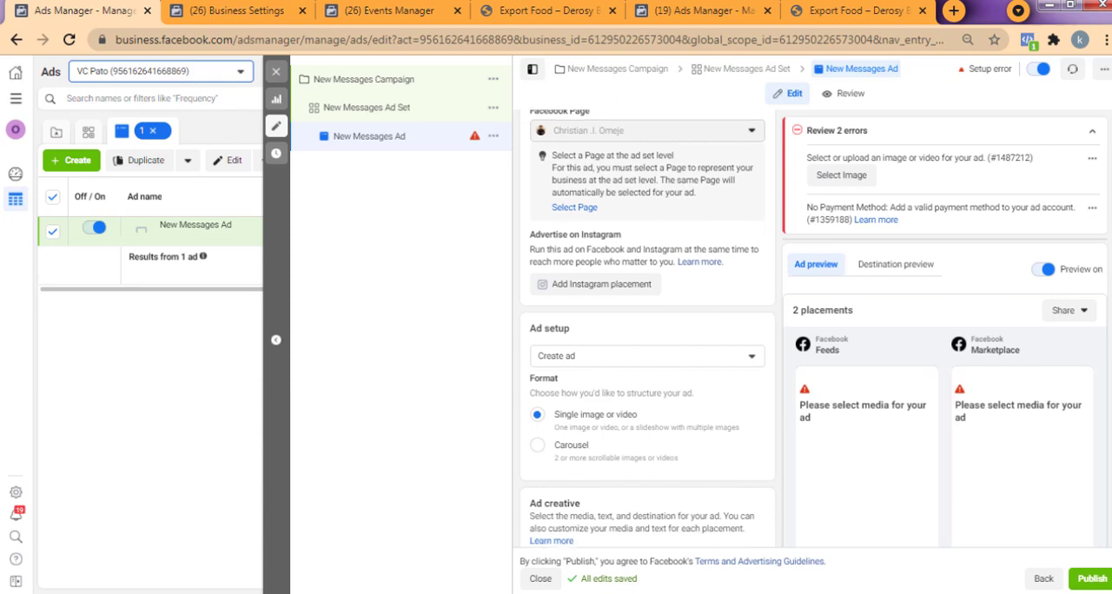
{"action": "scroll", "coordinate": [648, 328], "scroll_direction": "down", "scroll_amount": 2}
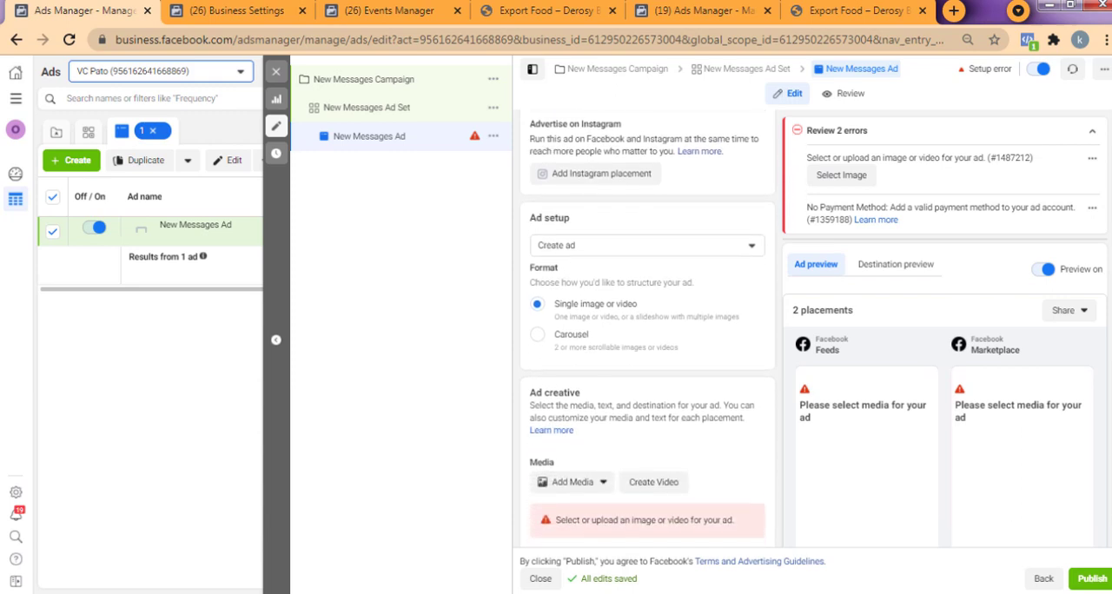
{"action": "left_click", "coordinate": [584, 245]}
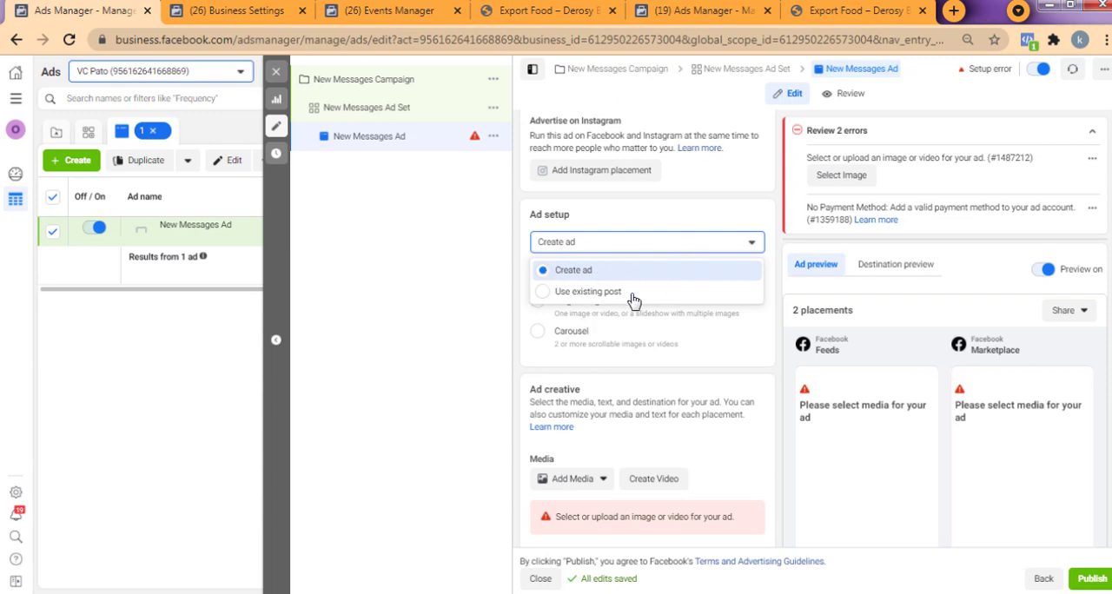
{"action": "left_click", "coordinate": [544, 297]}
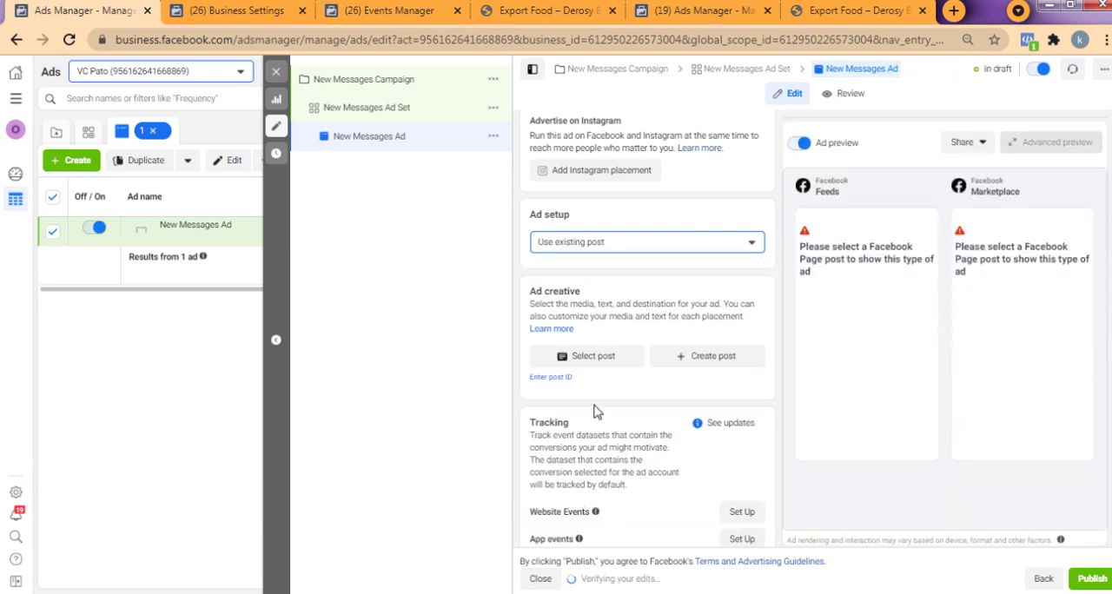
Browse the existing Facebook posts for the ad and try selecting the Nov 17, 2021 video post about salary as the only income source
{"action": "left_click", "coordinate": [595, 363]}
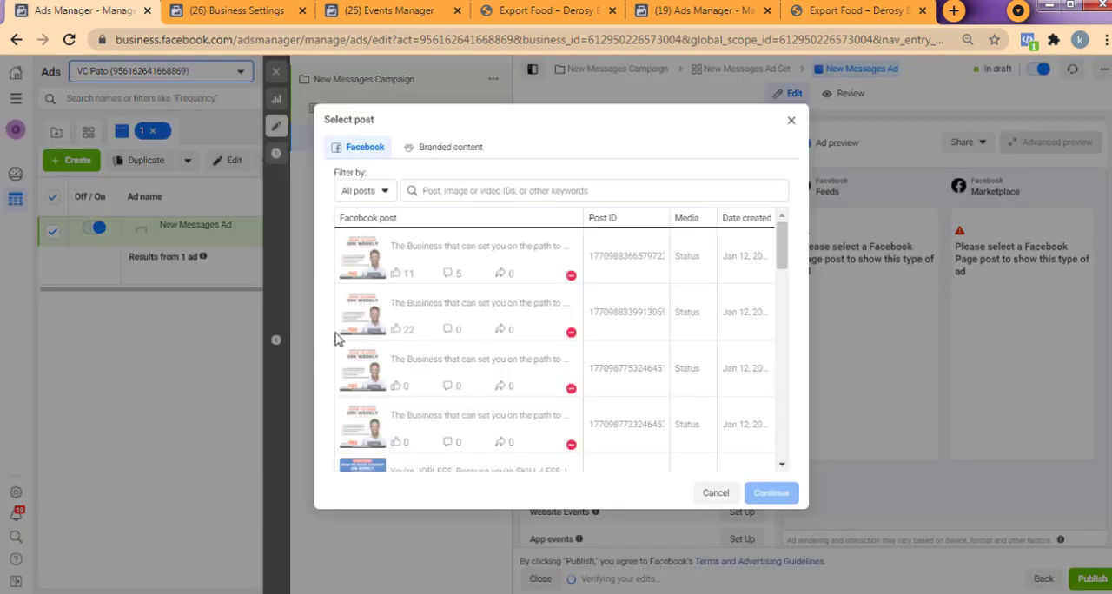
{"action": "left_click_drag", "start_coordinate": [779, 249], "coordinate": [771, 306]}
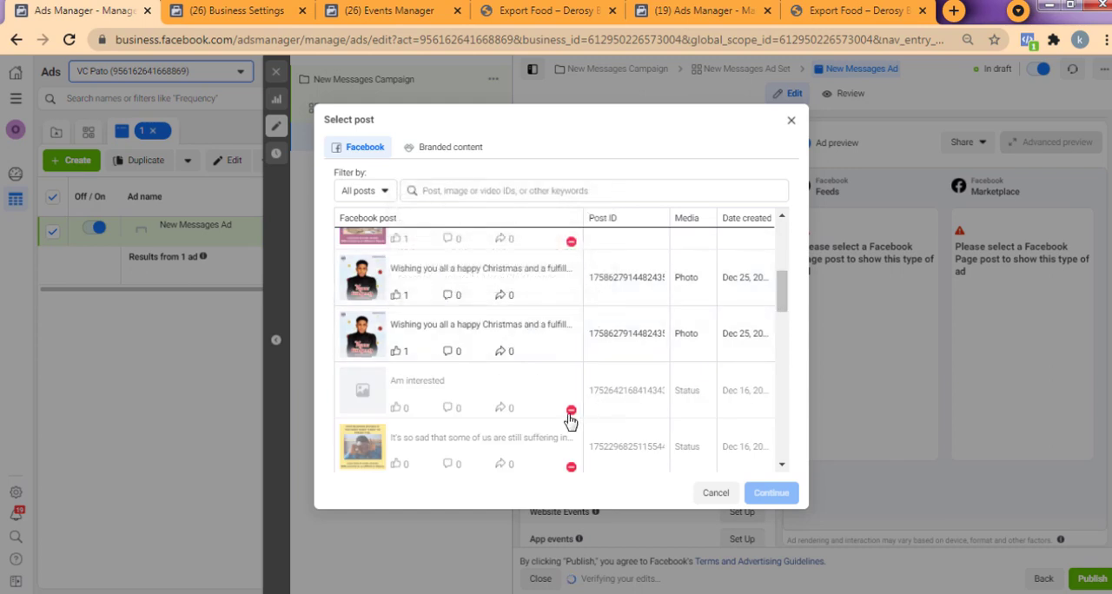
{"action": "mouse_move", "coordinate": [571, 421]}
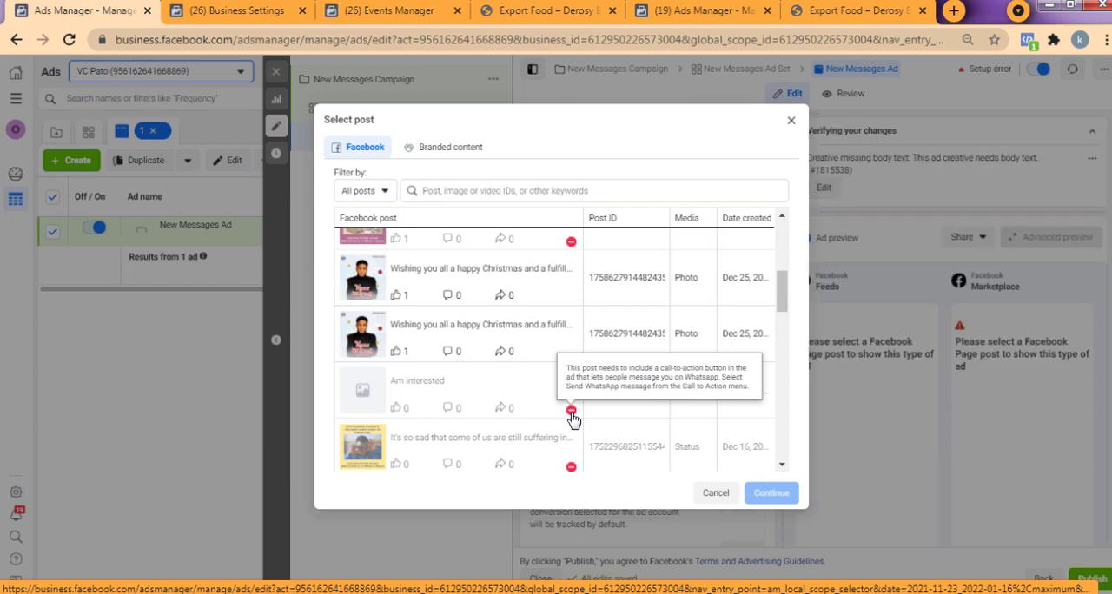
{"action": "left_click_drag", "start_coordinate": [780, 306], "coordinate": [777, 420]}
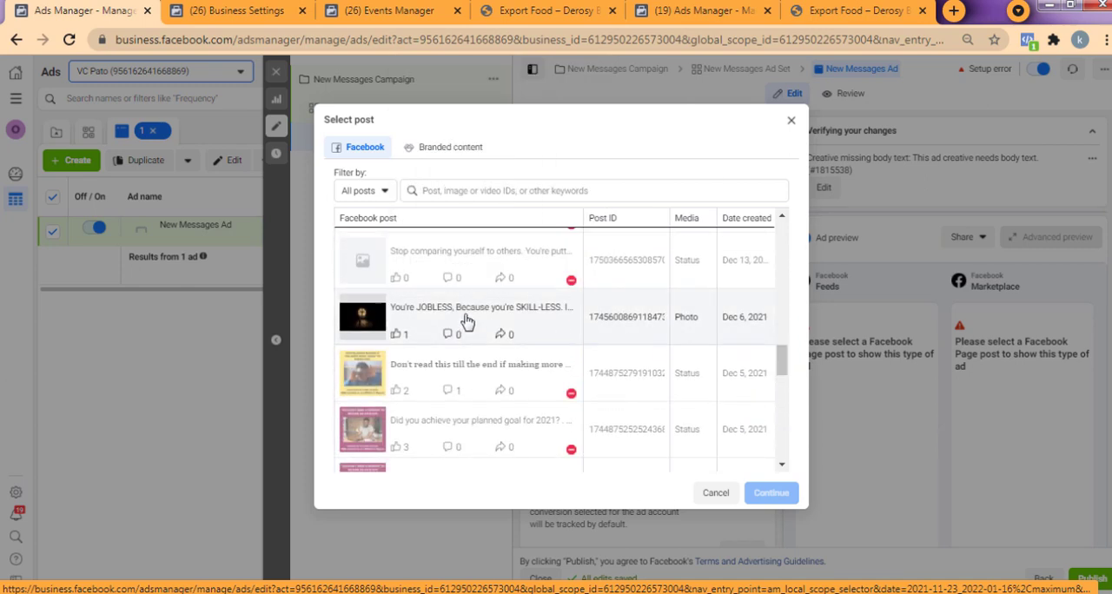
{"action": "left_click_drag", "start_coordinate": [781, 391], "coordinate": [777, 450]}
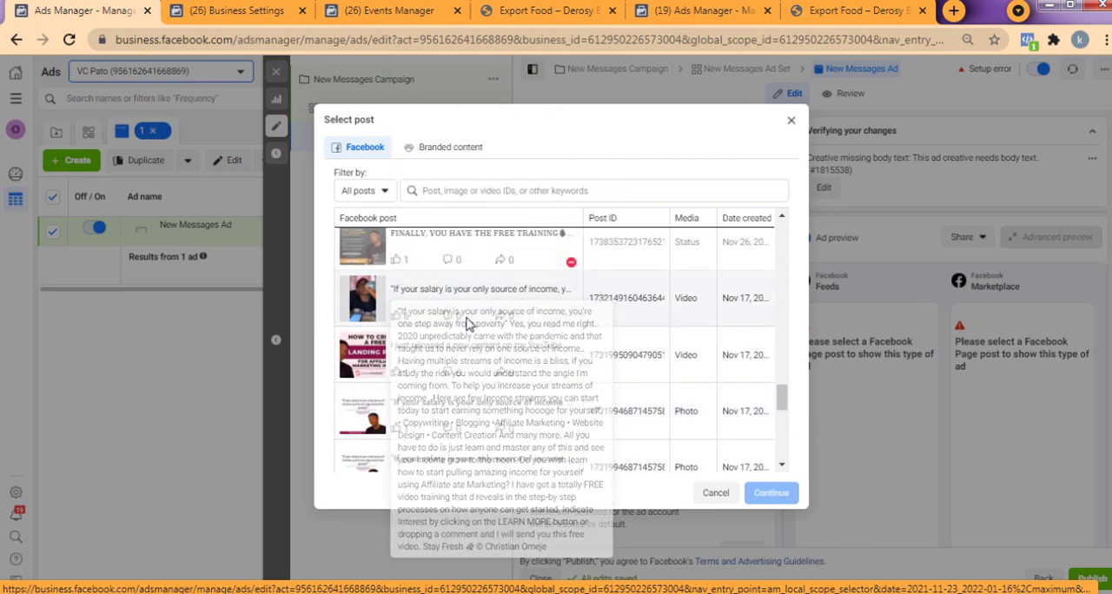
{"action": "left_click", "coordinate": [562, 315]}
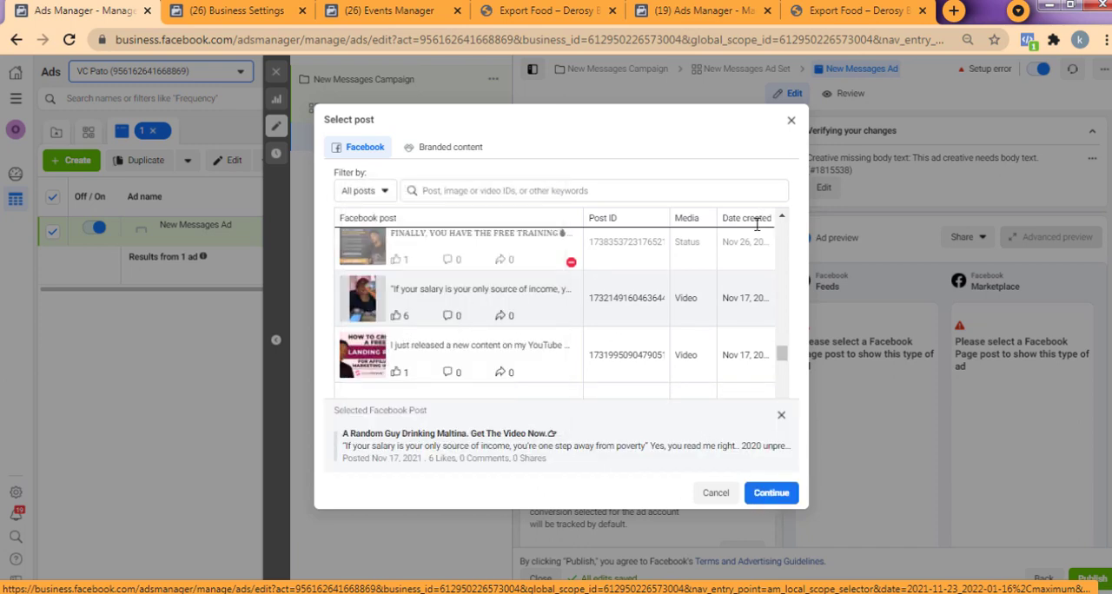
{"action": "left_click", "coordinate": [791, 121]}
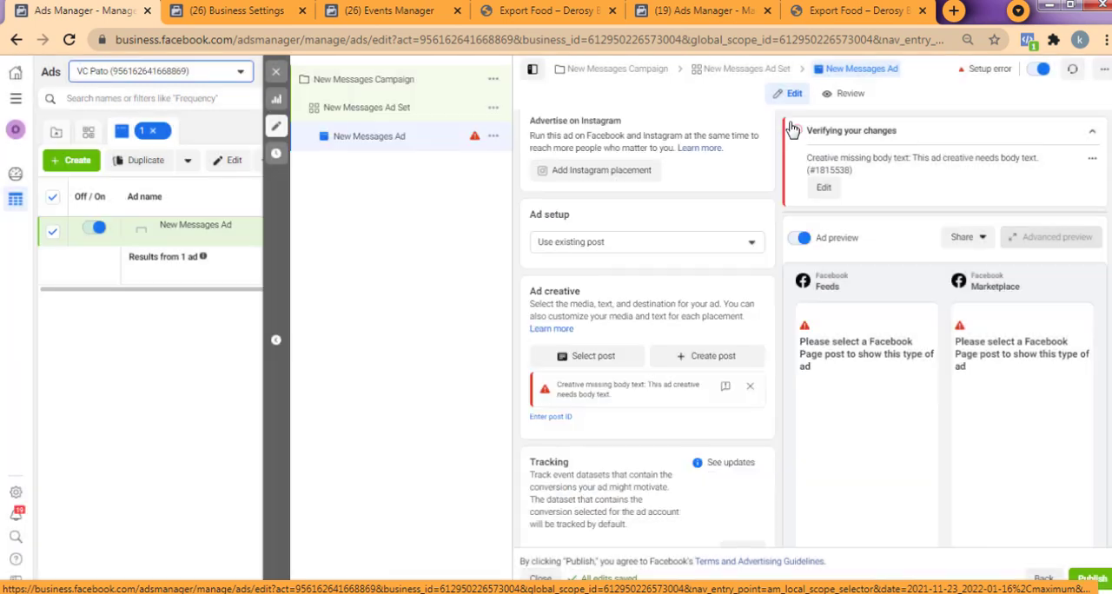
Switch the ad setup to Create ad and upload the image 1022044 from the Downloads folder as the ad's media
{"action": "left_click", "coordinate": [658, 250]}
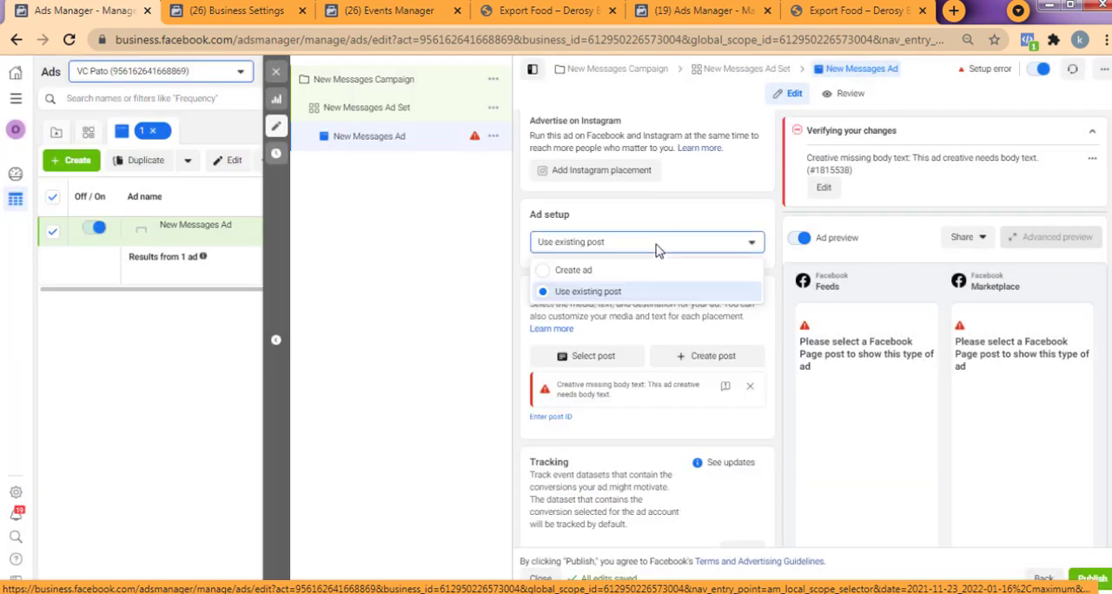
{"action": "left_click", "coordinate": [608, 273]}
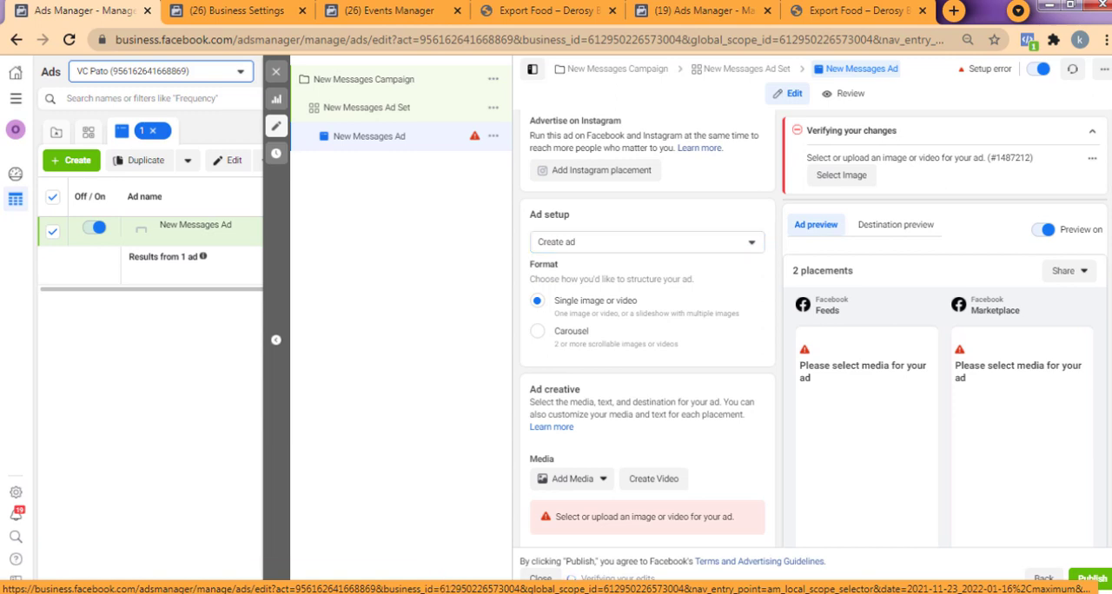
{"action": "scroll", "coordinate": [605, 319], "scroll_direction": "down", "scroll_amount": 3}
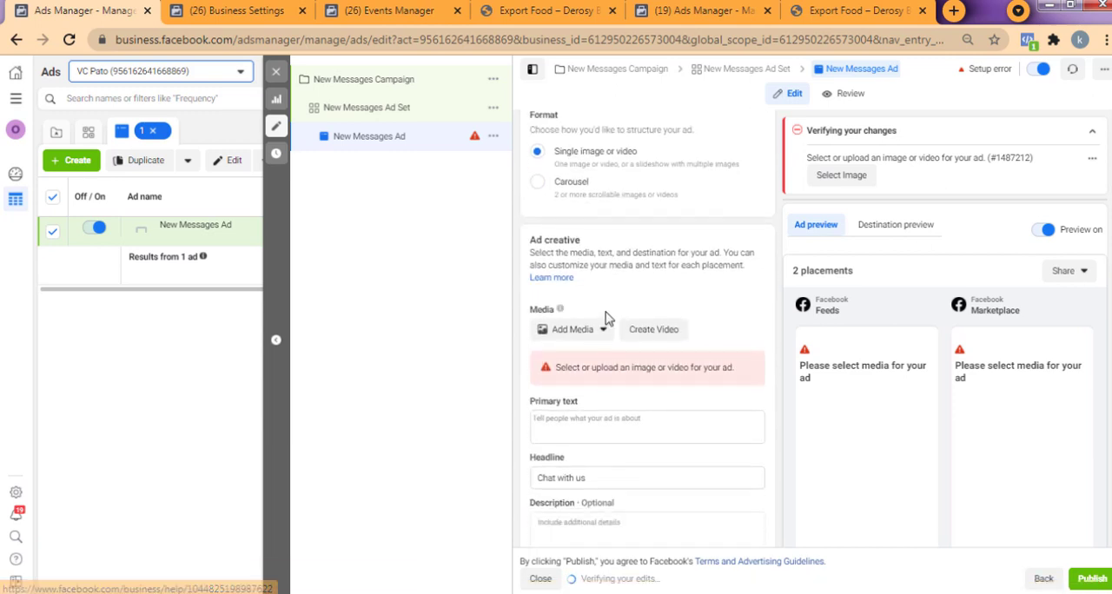
{"action": "left_click", "coordinate": [566, 334]}
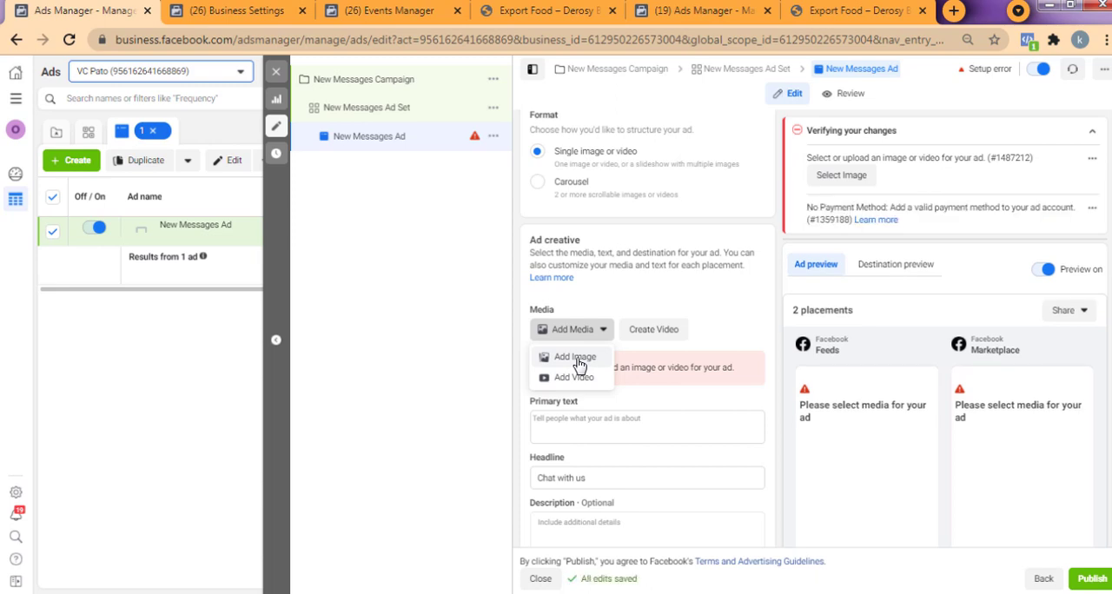
{"action": "left_click", "coordinate": [577, 358]}
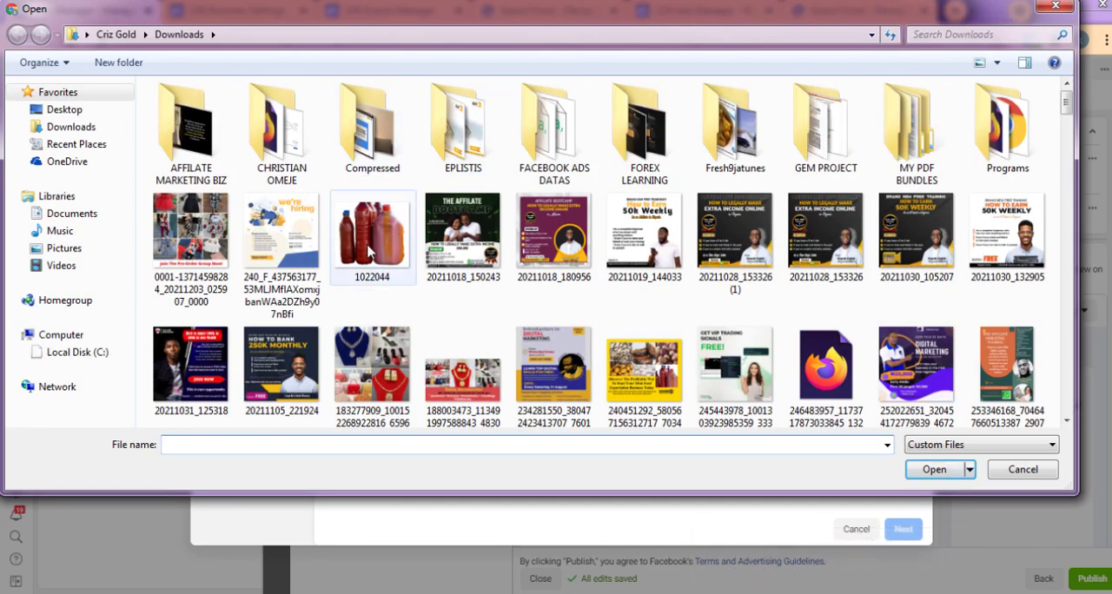
{"action": "left_click", "coordinate": [370, 251]}
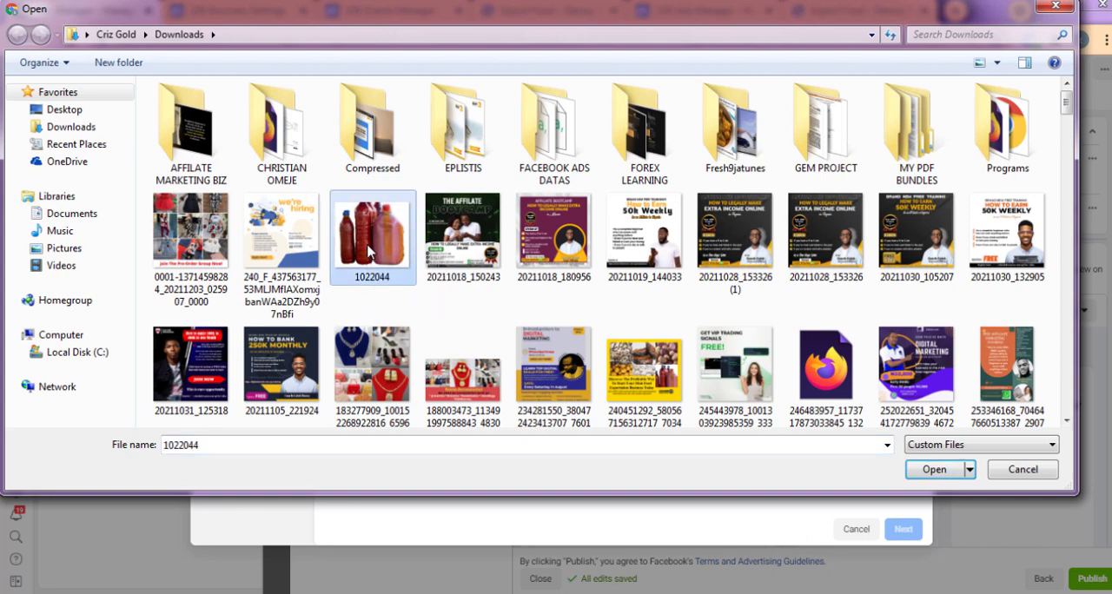
{"action": "left_click", "coordinate": [932, 471]}
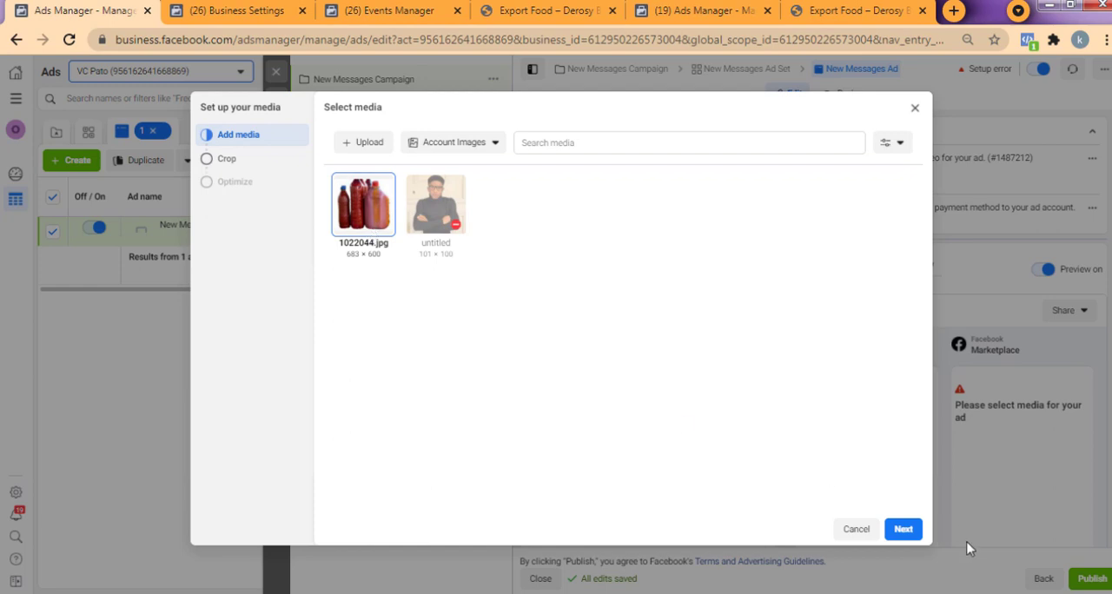
Compare the Original crop with the recommended 1:1 crop for Feeds, keep 1:1, and finish the media setup
{"action": "left_click", "coordinate": [899, 532]}
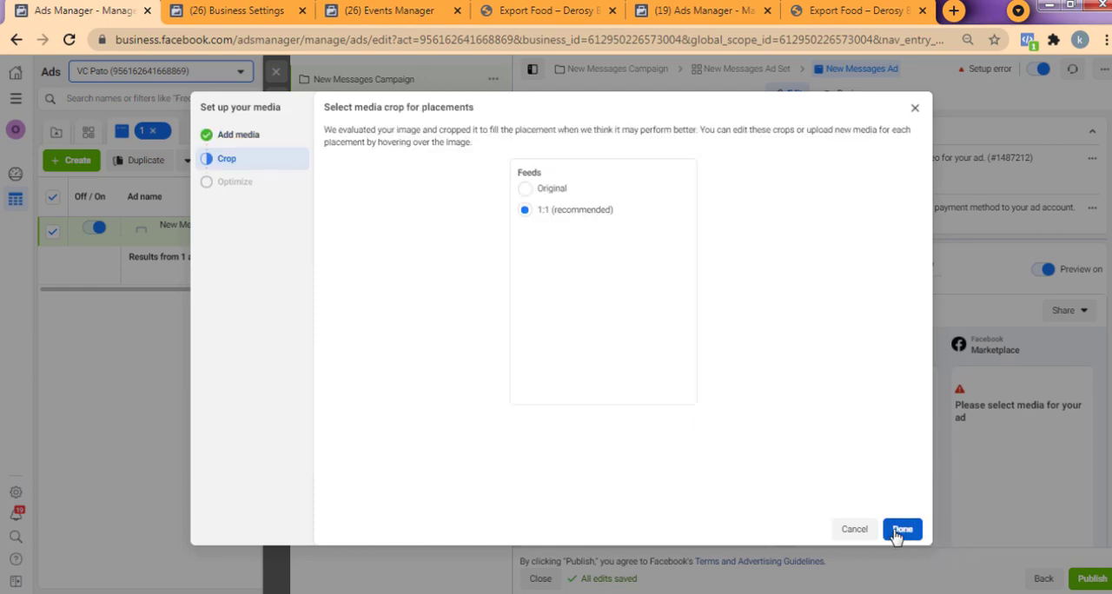
{"action": "left_click", "coordinate": [525, 189]}
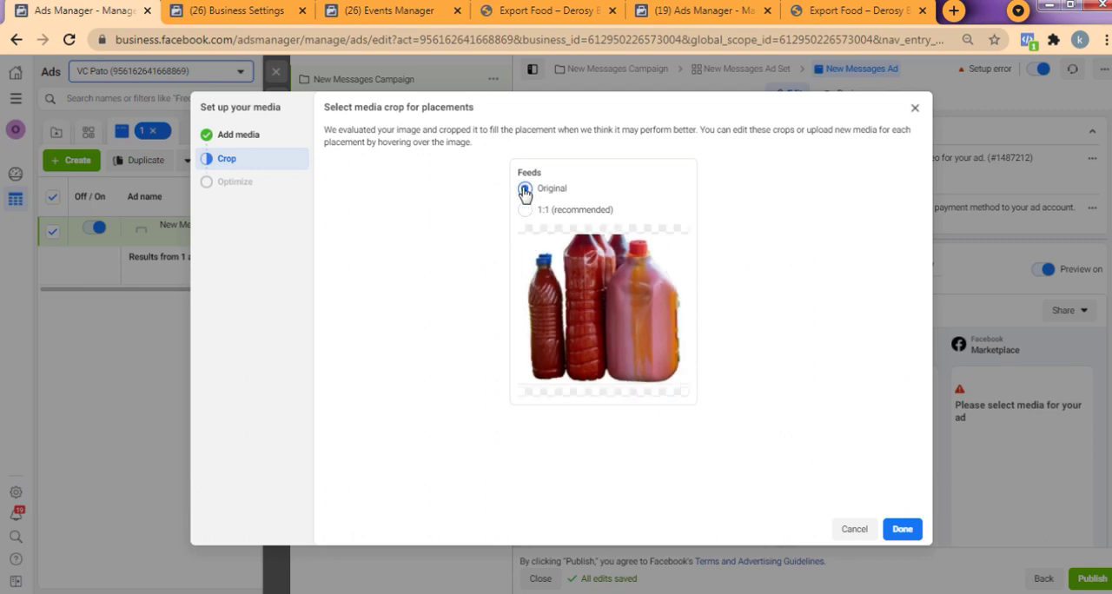
{"action": "left_click", "coordinate": [525, 210]}
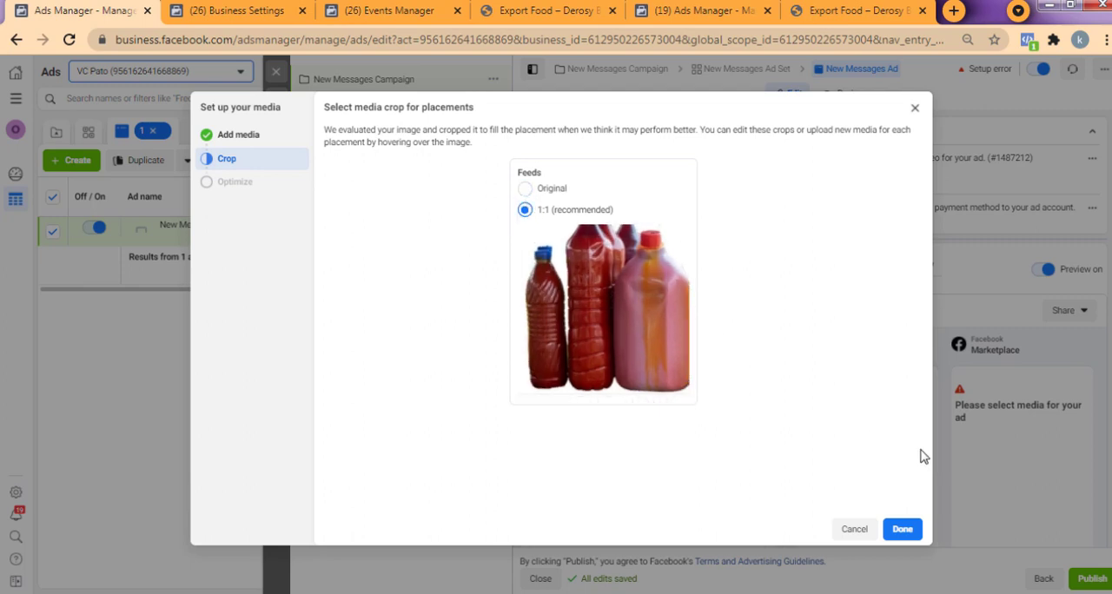
{"action": "left_click", "coordinate": [903, 532]}
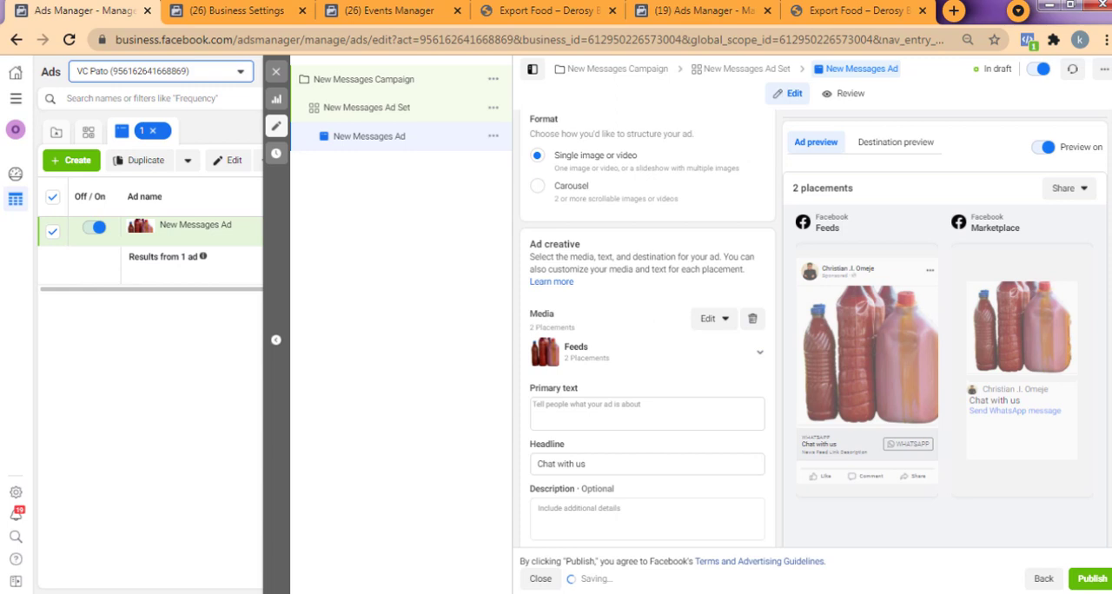
Fill the primary text with two sample paragraphs, "erwtrrtyugbhjgyuygy" and "etrtrfjhjk", separated by a blank line
{"action": "scroll", "coordinate": [647, 347], "scroll_direction": "down", "scroll_amount": 1}
{"action": "scroll", "coordinate": [647, 348], "scroll_direction": "up", "scroll_amount": 1}
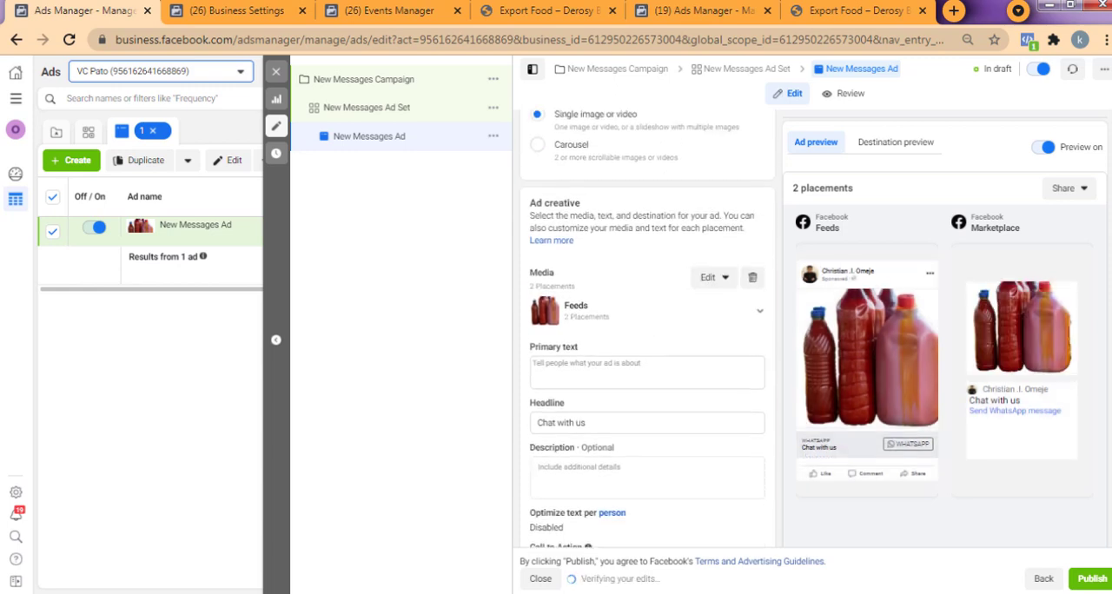
{"action": "scroll", "coordinate": [647, 328], "scroll_direction": "down", "scroll_amount": 1}
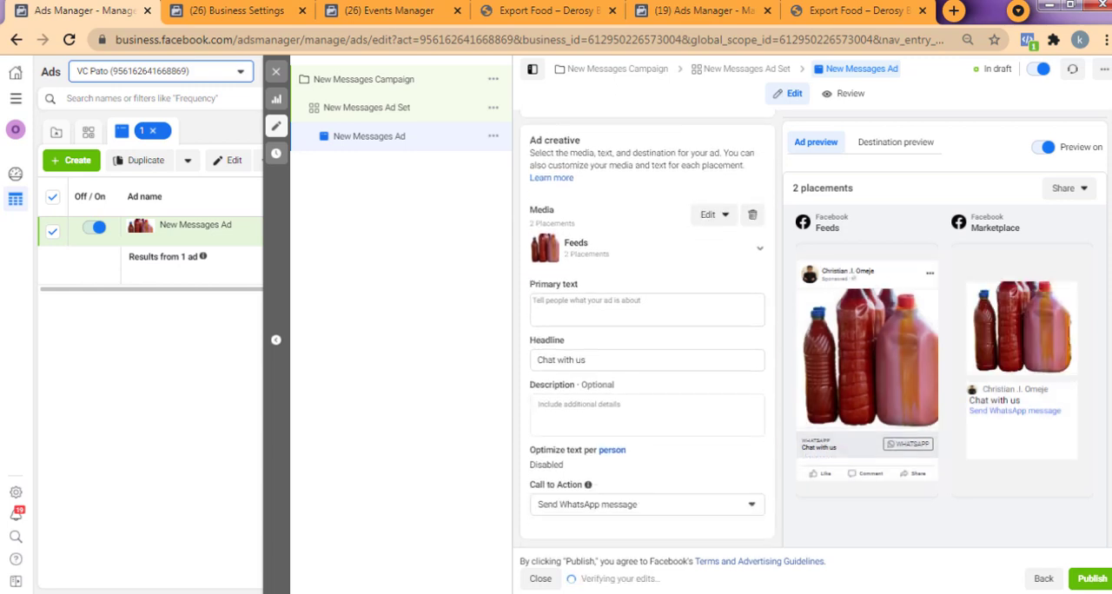
{"action": "left_click", "coordinate": [570, 318]}
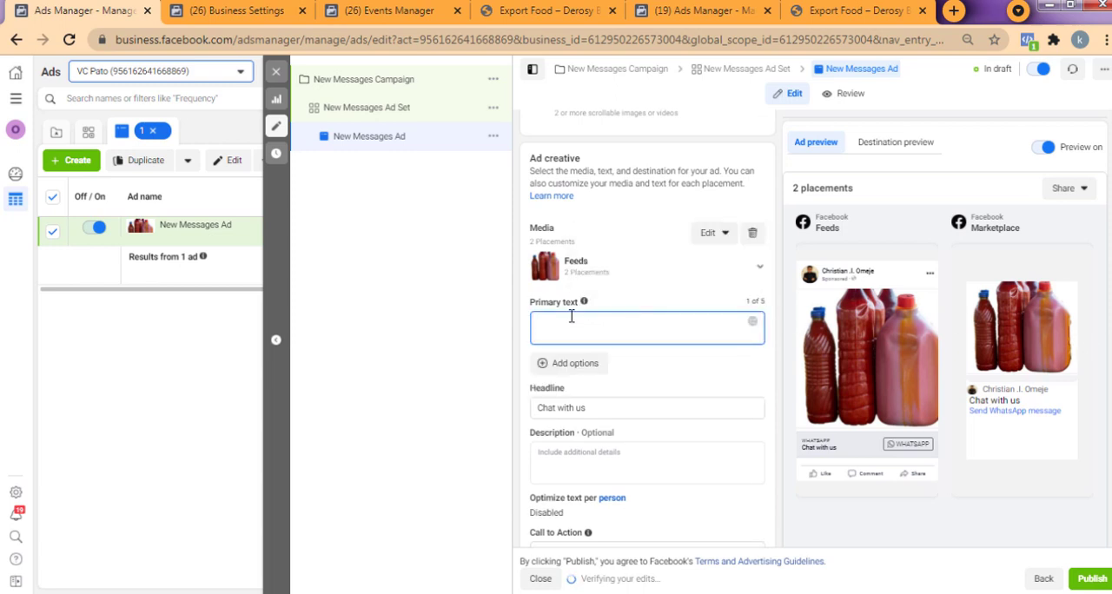
{"action": "type", "text": "erwtrtyugbgg"}
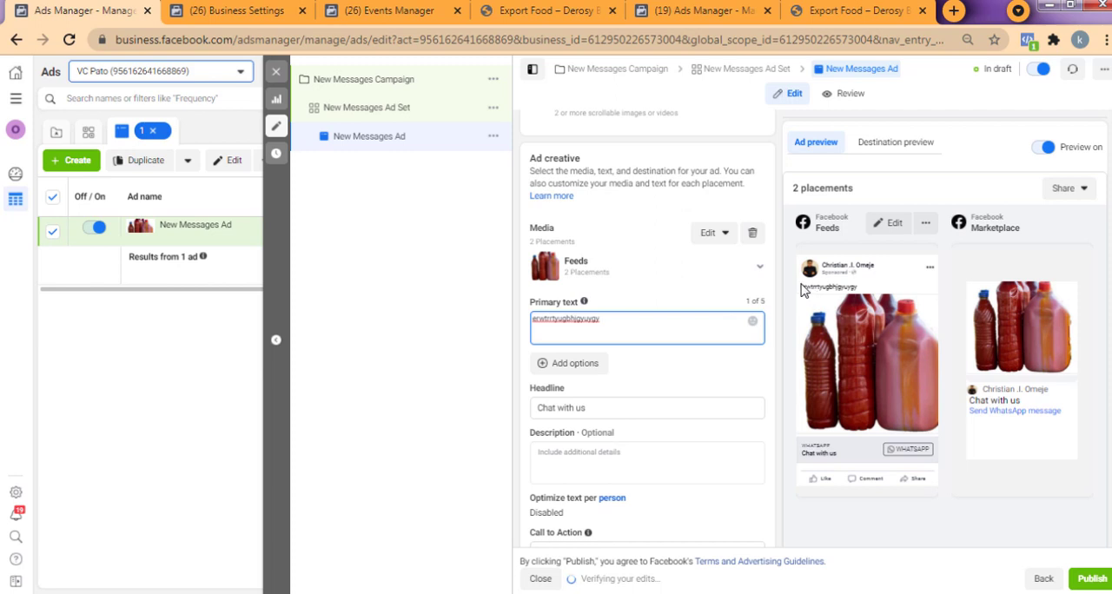
{"action": "key", "text": "Return"}
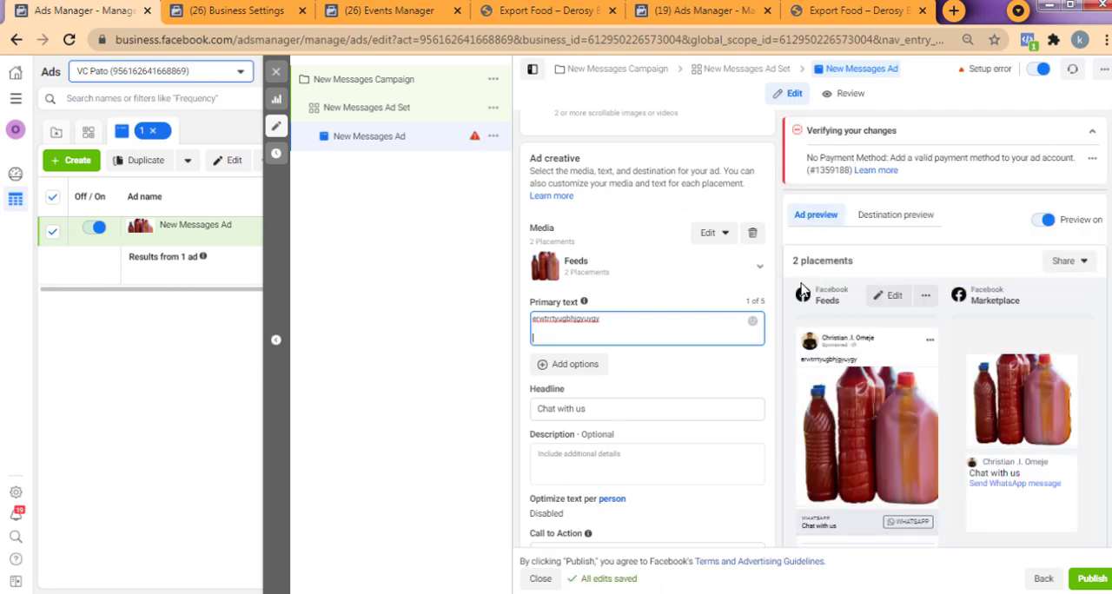
{"action": "type", "text": "etrtrfjhjk"}
{"action": "key", "text": "Return"}
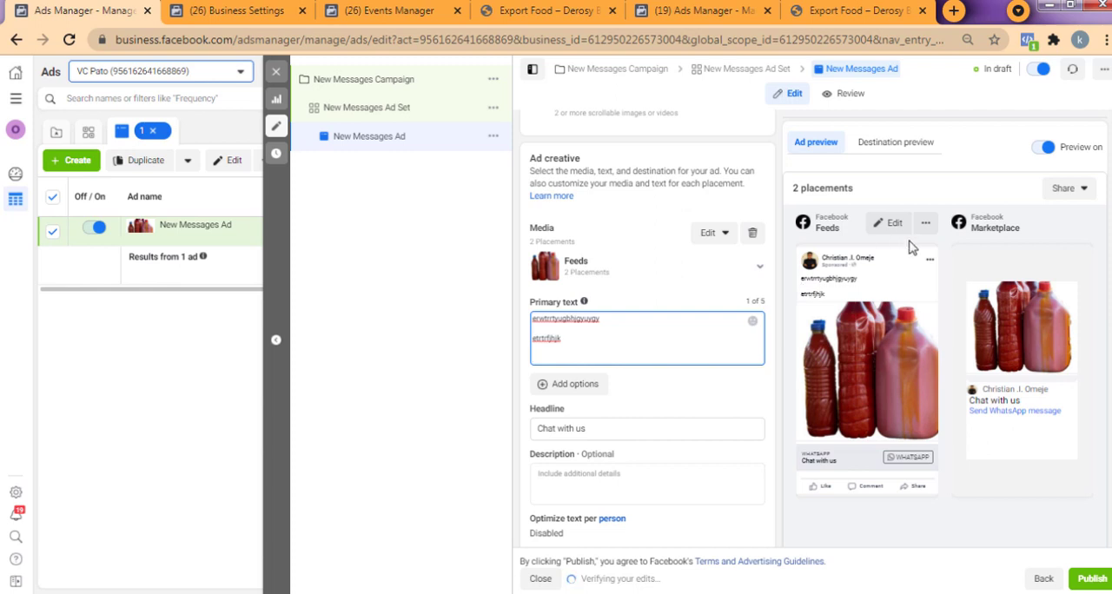
{"action": "left_click_drag", "start_coordinate": [559, 349], "coordinate": [525, 314]}
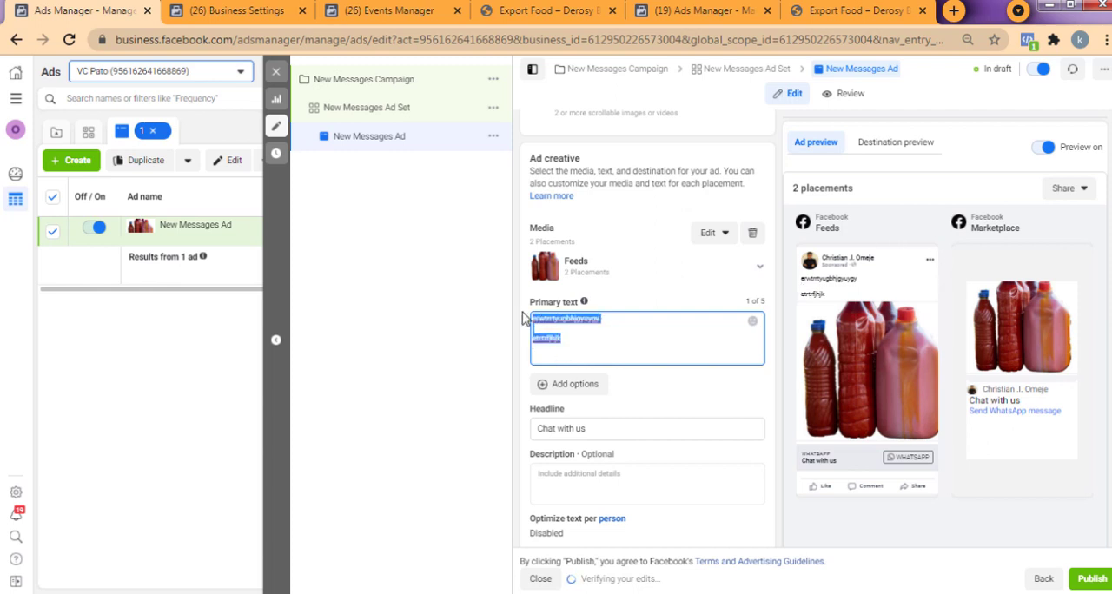
Replace the ad's headline with "BUY ONE AND GET ONE FREE"
{"action": "left_click_drag", "start_coordinate": [587, 430], "coordinate": [517, 428]}
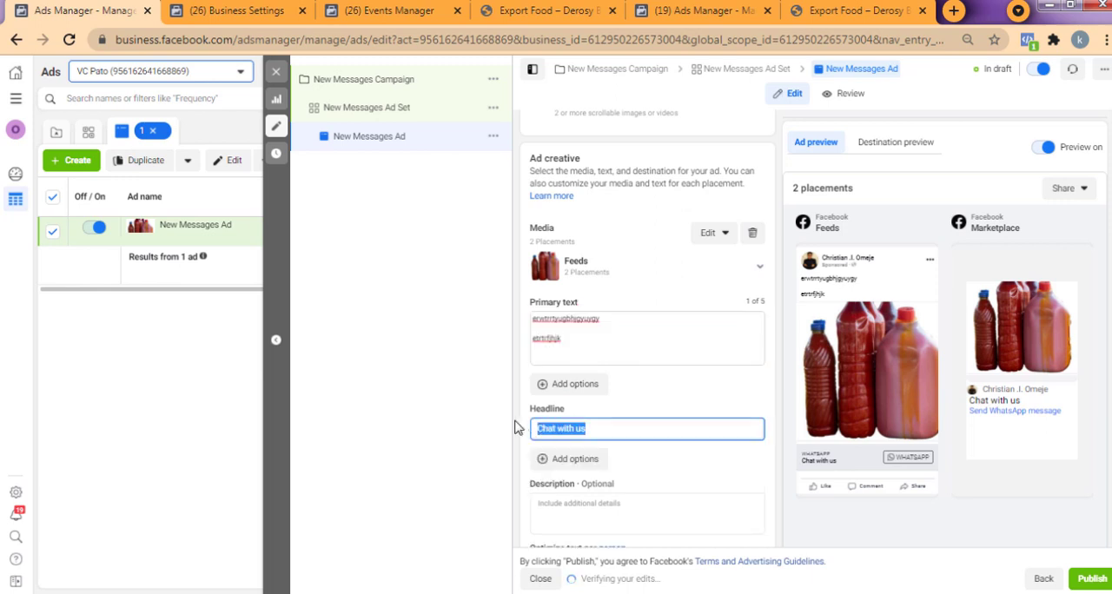
{"action": "type", "text": "BUY "}
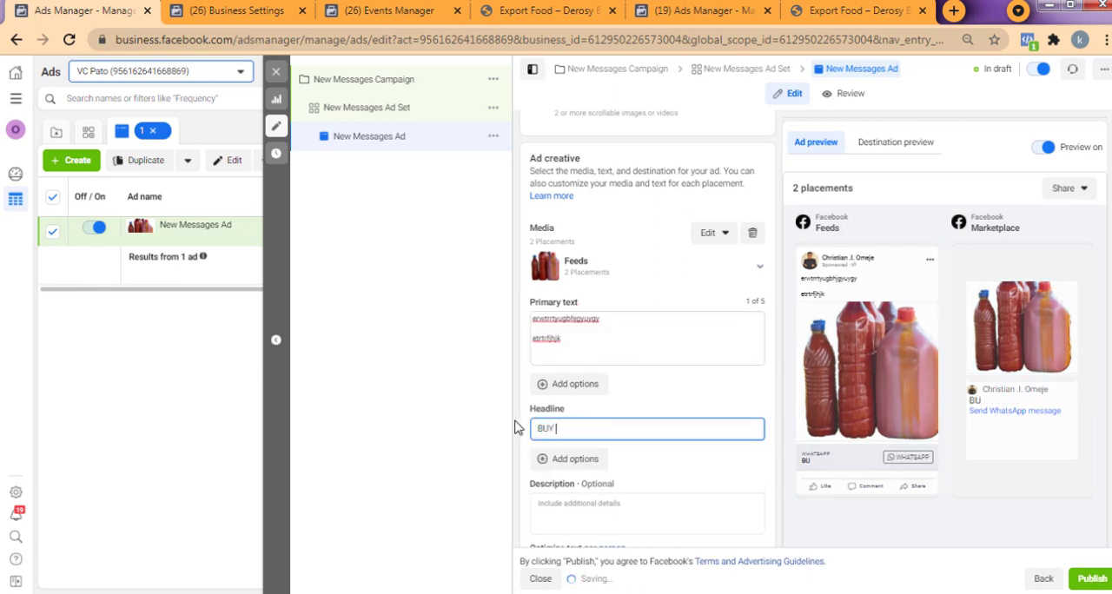
{"action": "type", "text": "ONE A"}
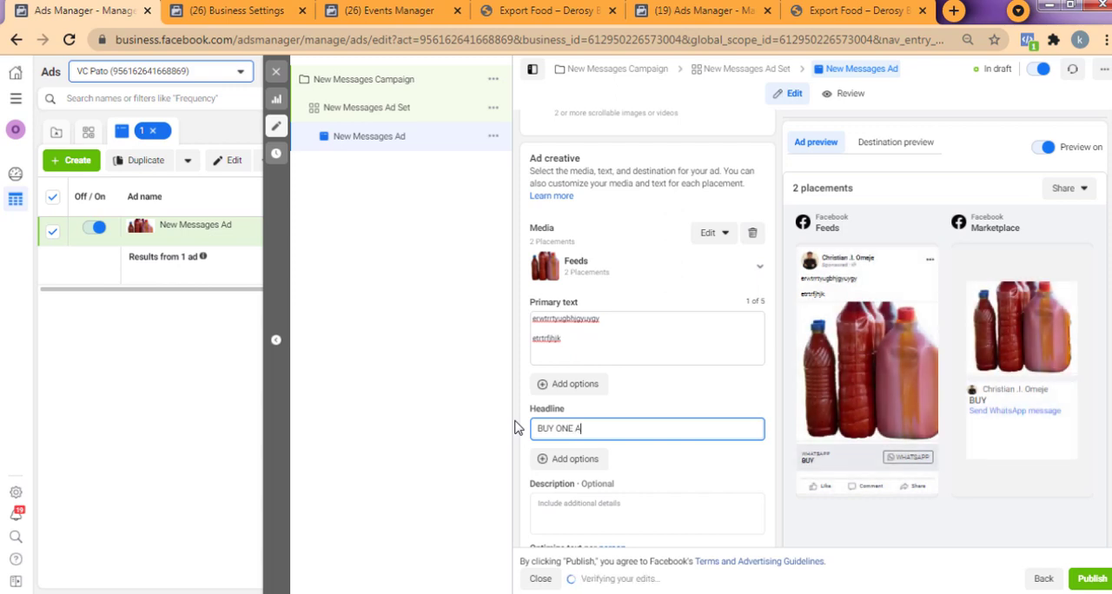
{"action": "type", "text": "ND GET ONE FREE"}
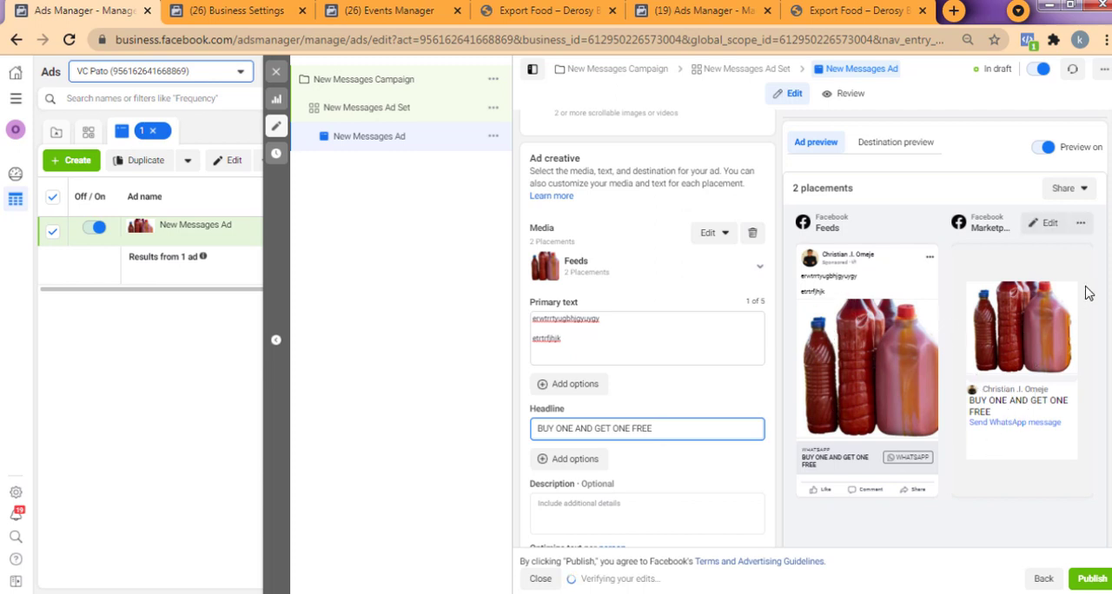
Examine the message template section and the WhatsApp destination preview, including its greeting and suggested questions, down to the tracking options
{"action": "left_click_drag", "start_coordinate": [1109, 349], "coordinate": [1108, 438]}
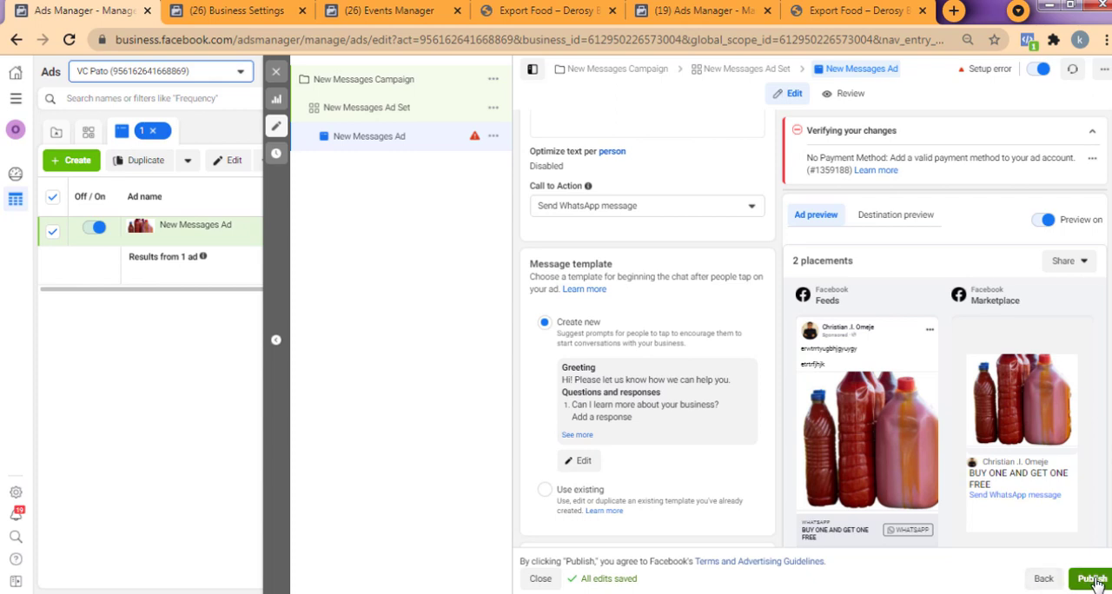
{"action": "left_click_drag", "start_coordinate": [613, 265], "coordinate": [540, 271]}
{"action": "left_click", "coordinate": [611, 264]}
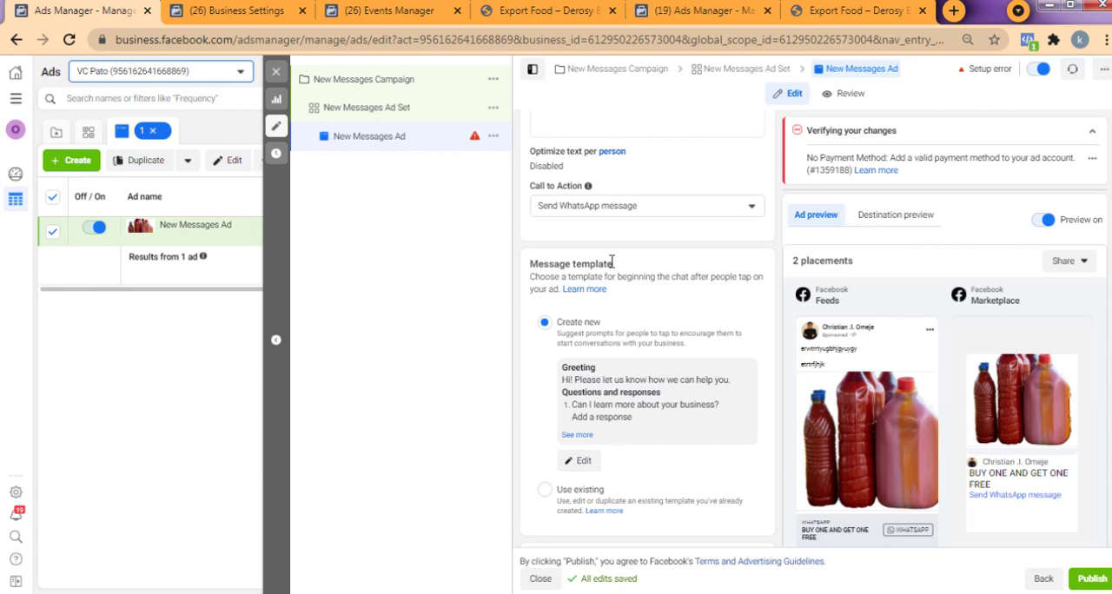
{"action": "left_click_drag", "start_coordinate": [614, 262], "coordinate": [527, 267]}
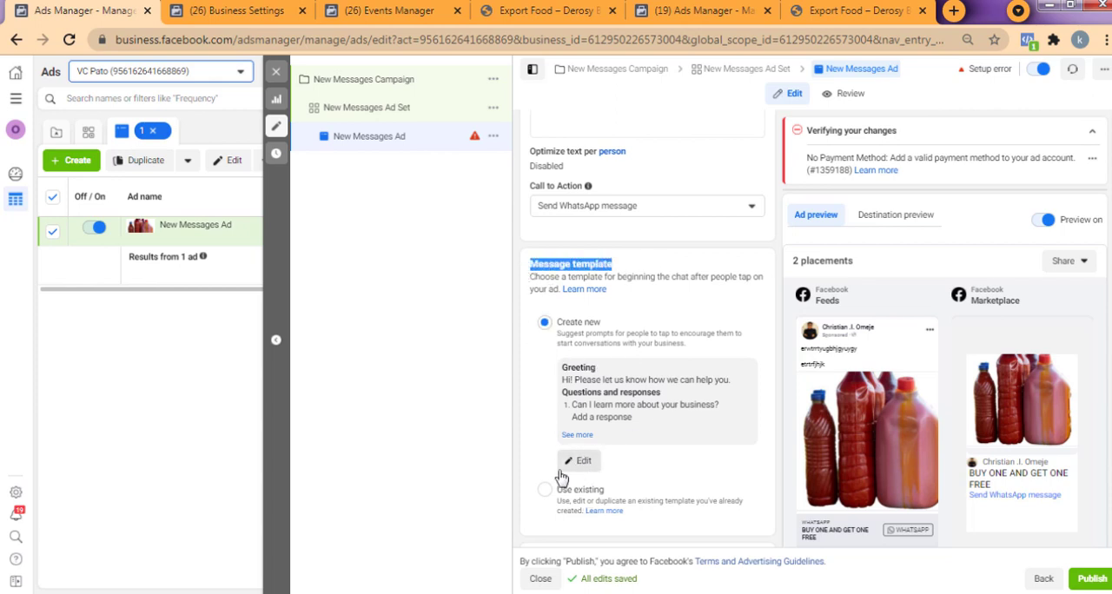
{"action": "left_click", "coordinate": [894, 223]}
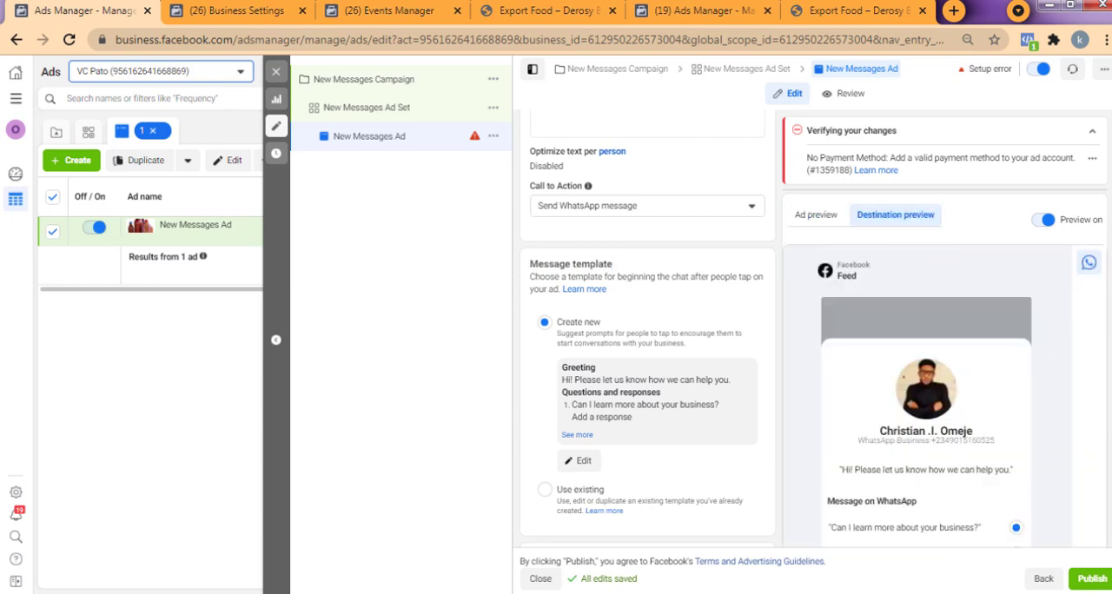
{"action": "scroll", "coordinate": [772, 275], "scroll_direction": "down", "scroll_amount": 3}
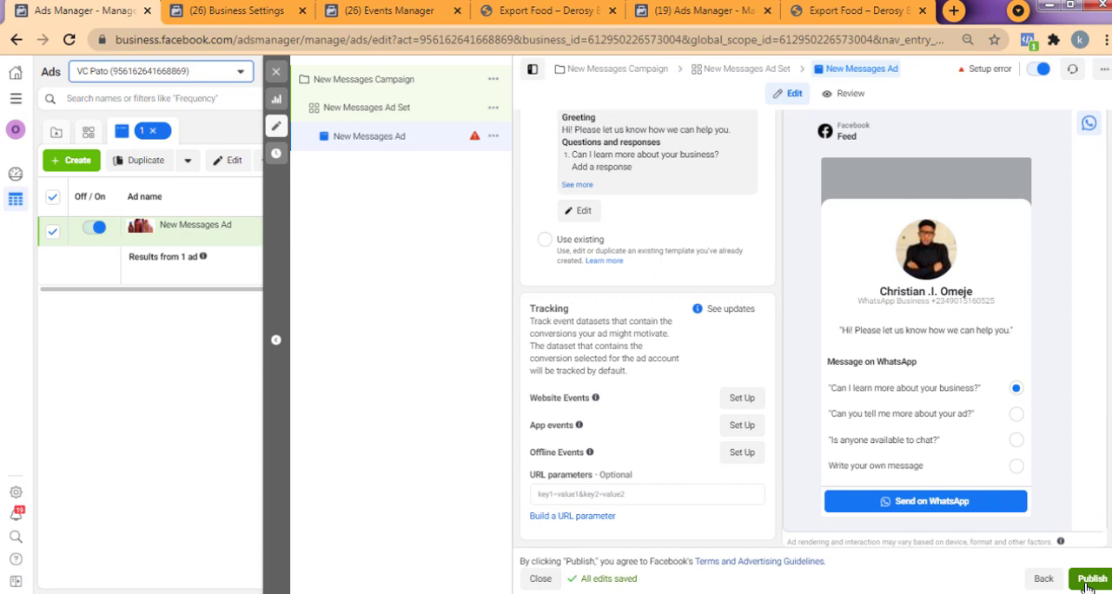
Close the ad editor, keeping the draft, and check the ad's delivery status in the ads list
{"action": "left_click", "coordinate": [276, 76]}
{"action": "left_click", "coordinate": [584, 307]}
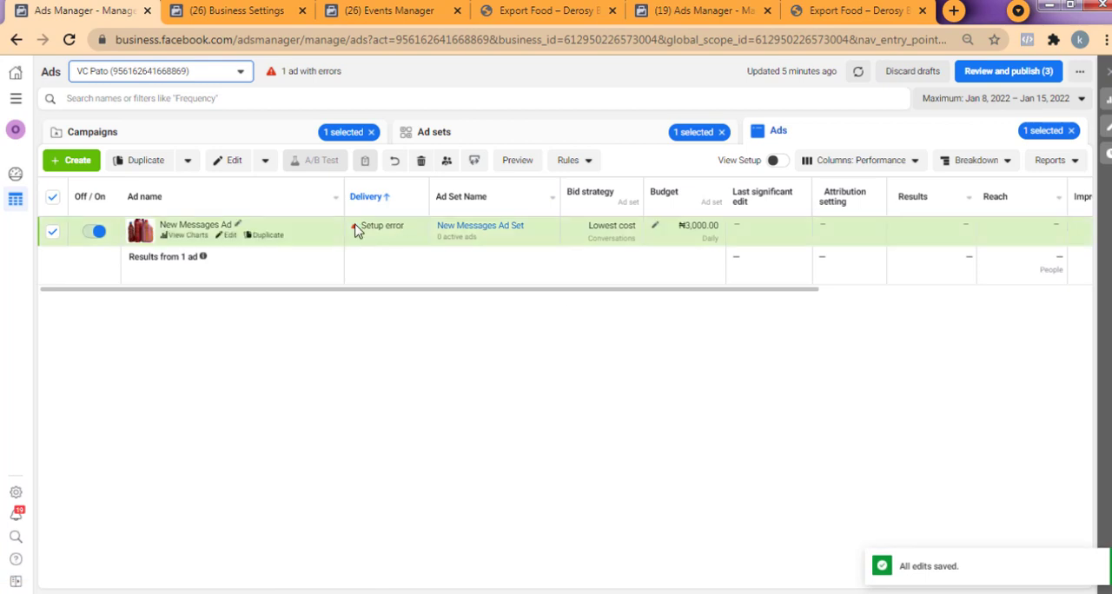
{"action": "mouse_move", "coordinate": [403, 229]}
{"action": "left_click_drag", "start_coordinate": [403, 228], "coordinate": [353, 226]}
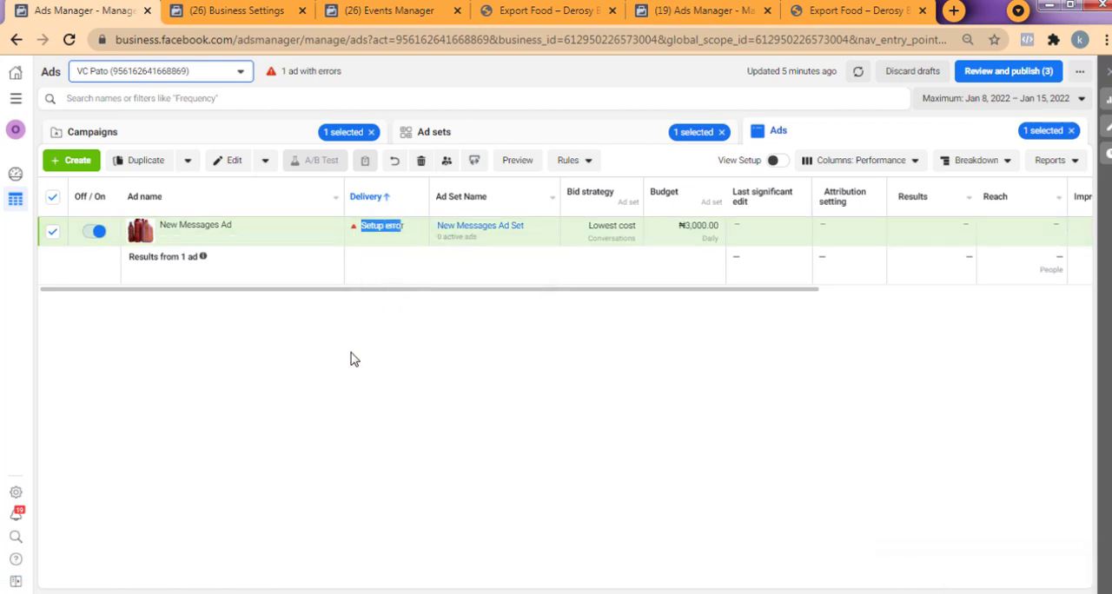